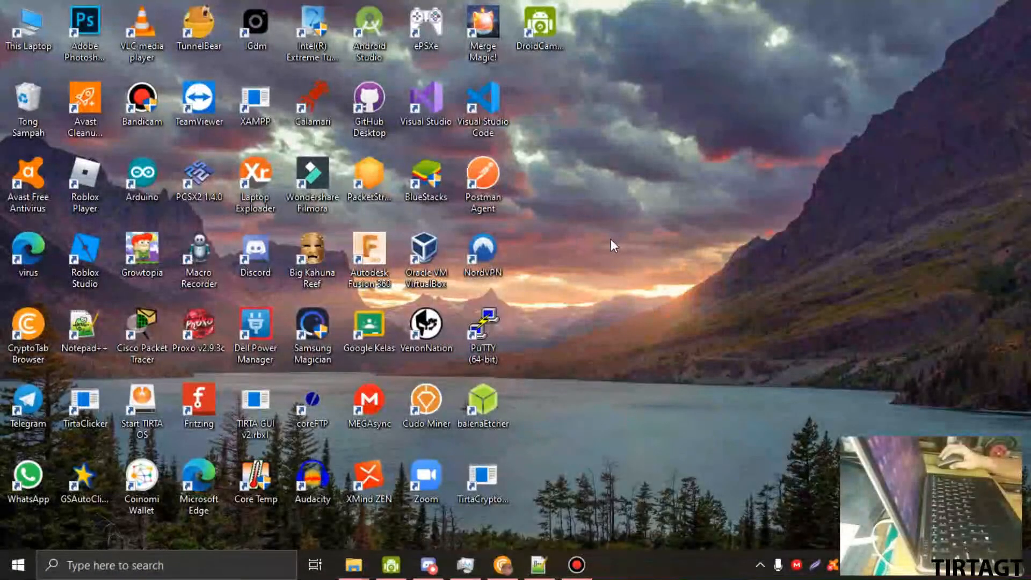
- Launch VirtualBox and begin a new virtual machine named 'Kelompok 5 XI TKJ - 1'
double_click(427, 250)
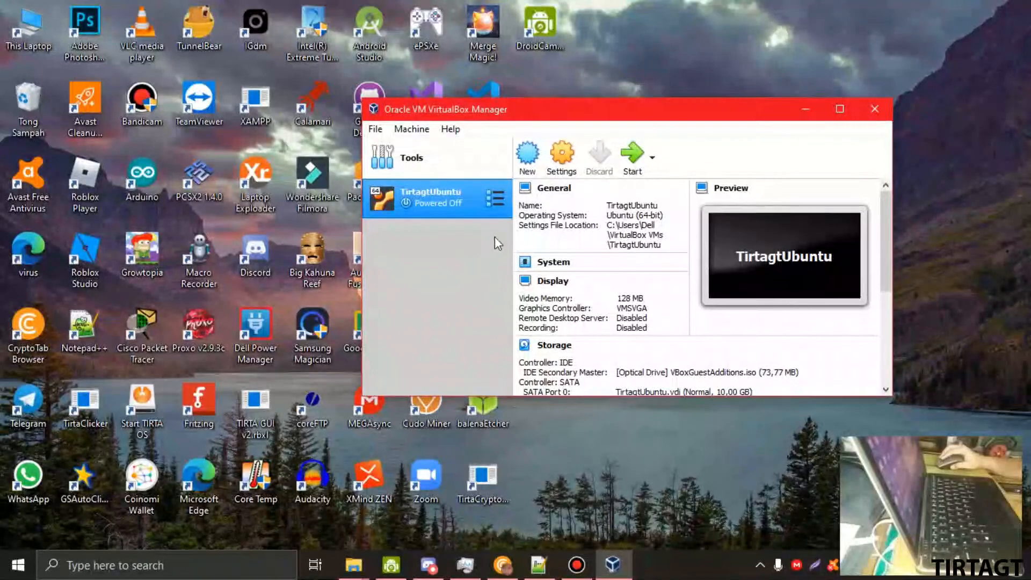
left_click(523, 155)
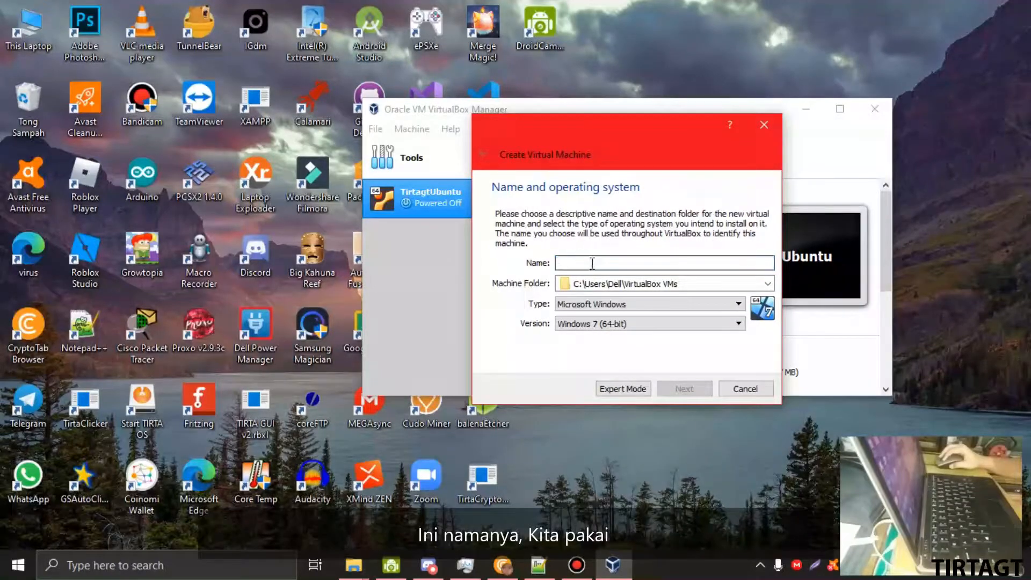
type("Kelompok 5 XI")
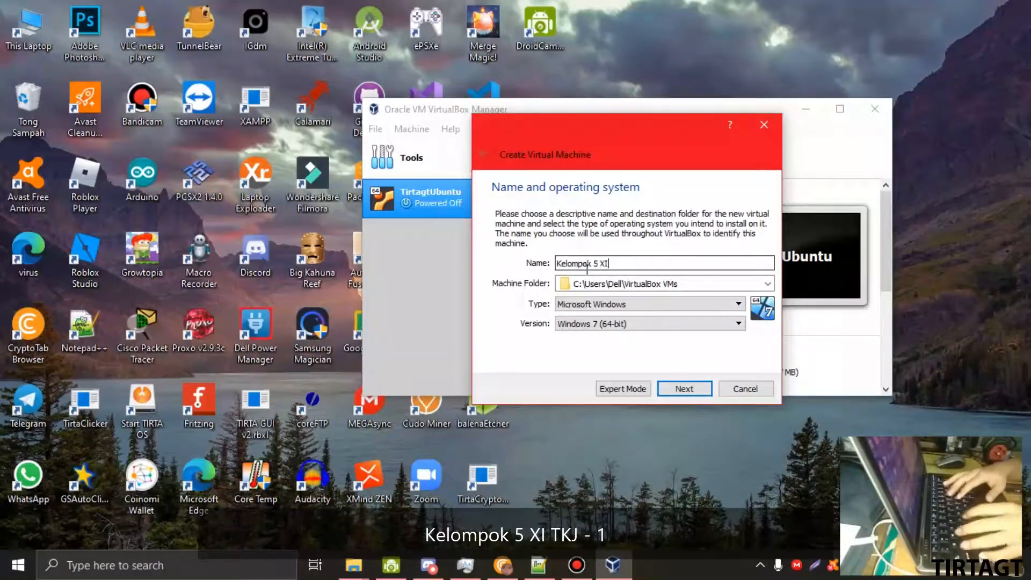
type(" TKJ - 1")
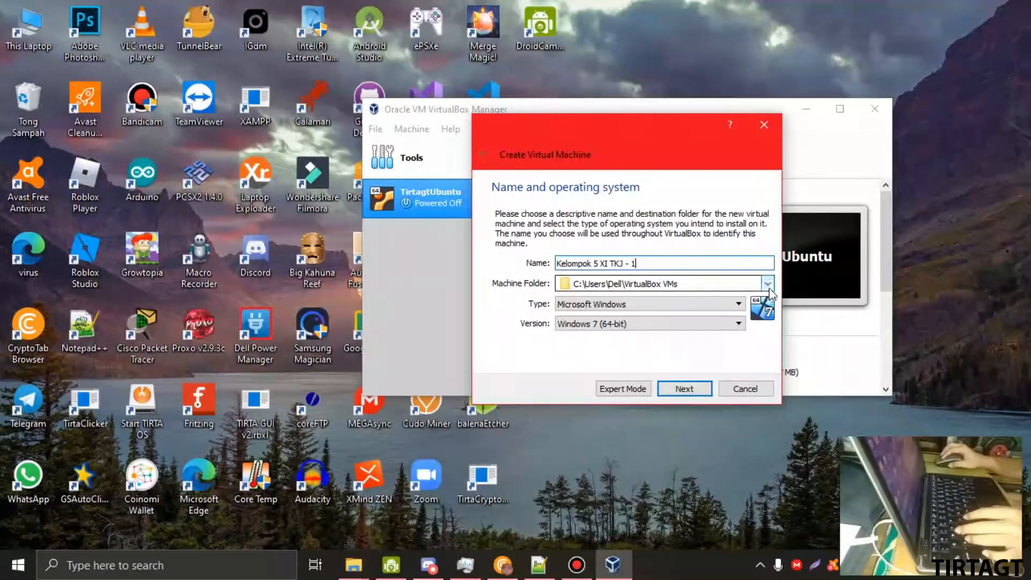
left_click(661, 284)
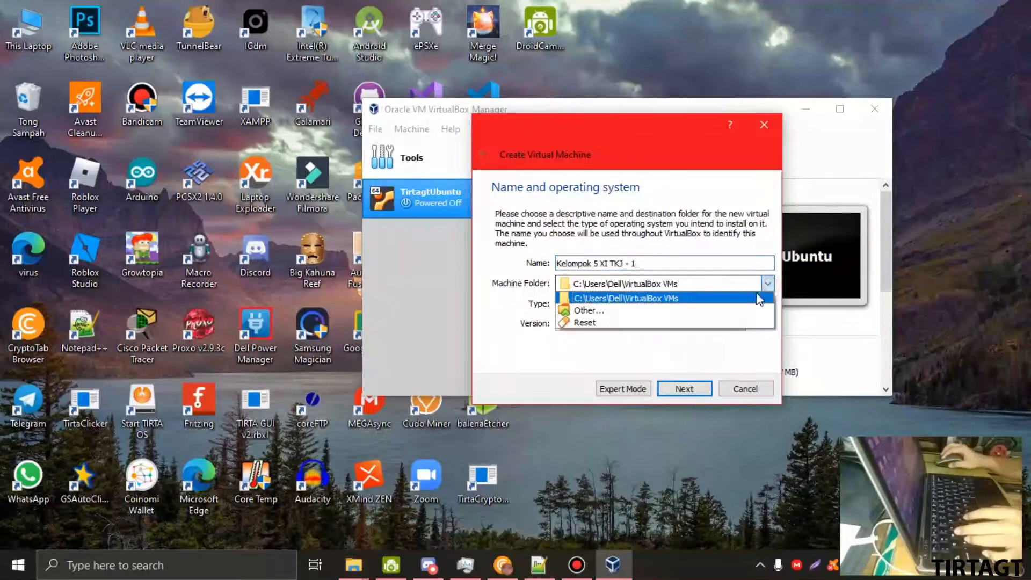
- Choose C:\TIRTAGT\Virtual Machine as the machine folder via Other...
left_click(588, 309)
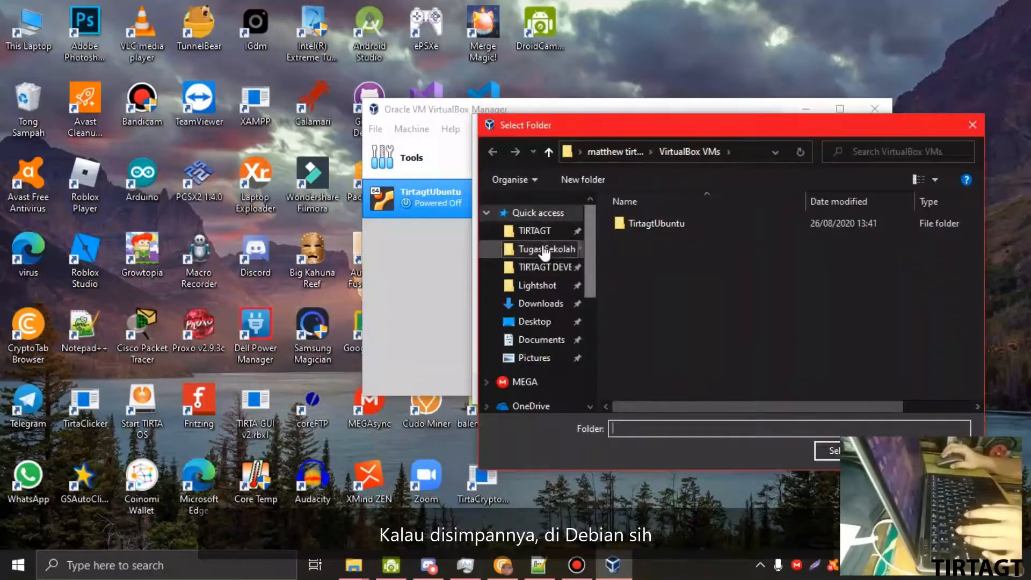
left_click(537, 231)
scroll(662, 275, "down", 5)
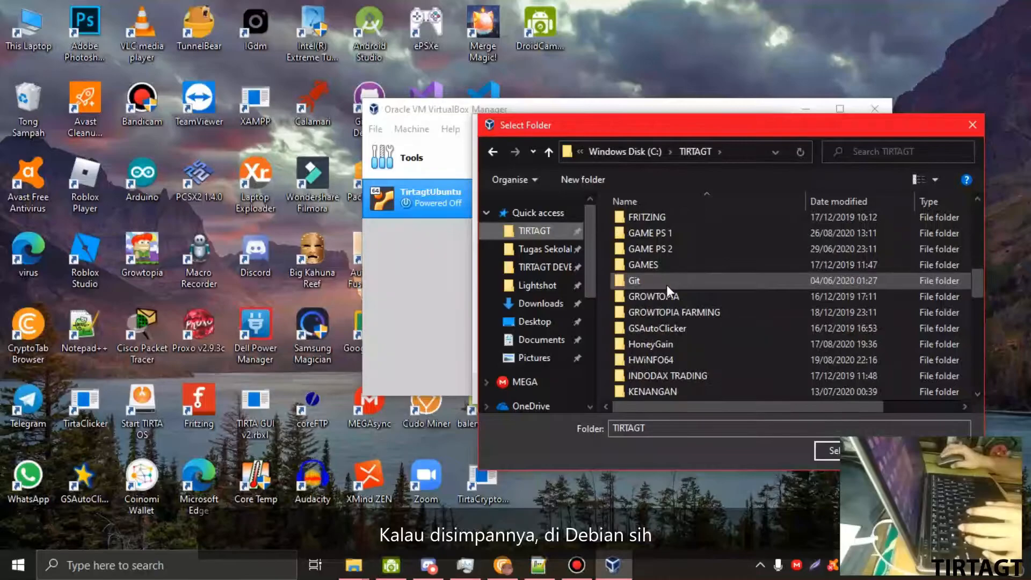
scroll(666, 285, "up", 2)
double_click(664, 268)
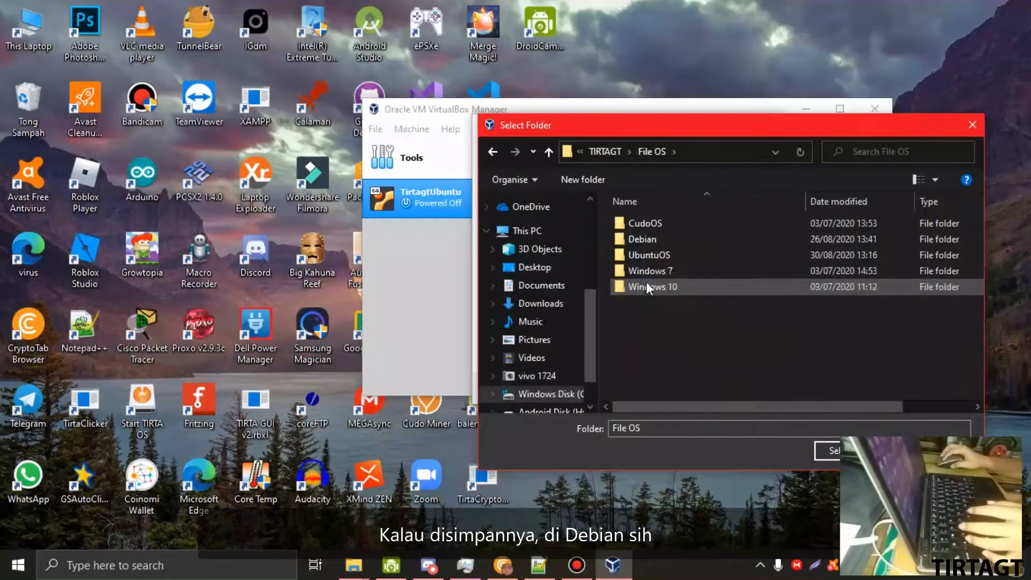
left_click(607, 150)
scroll(677, 303, "down", 20)
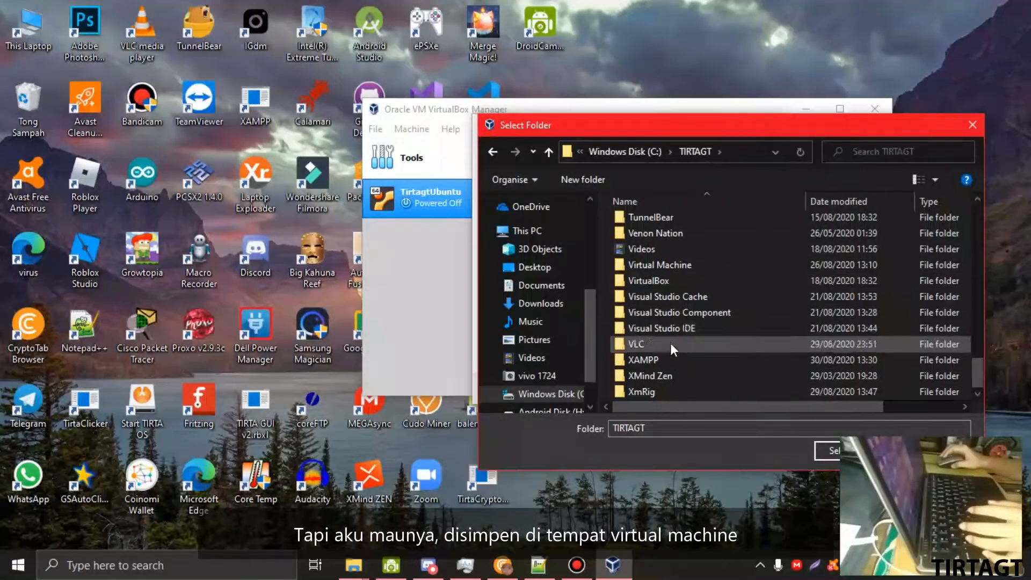
scroll(669, 333, "up", 2)
left_click(662, 283)
scroll(664, 304, "down", 2)
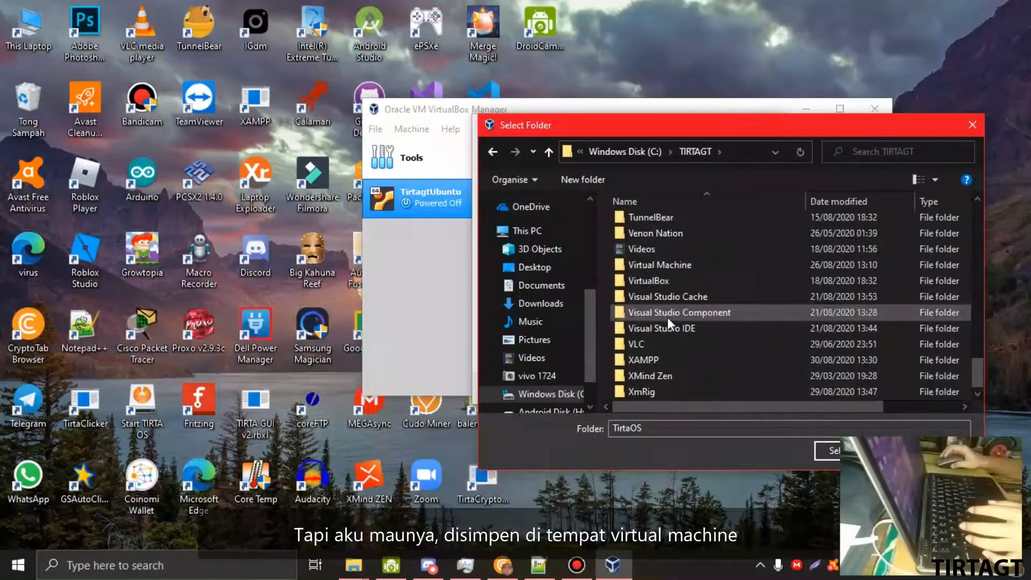
scroll(691, 312, "up", 2)
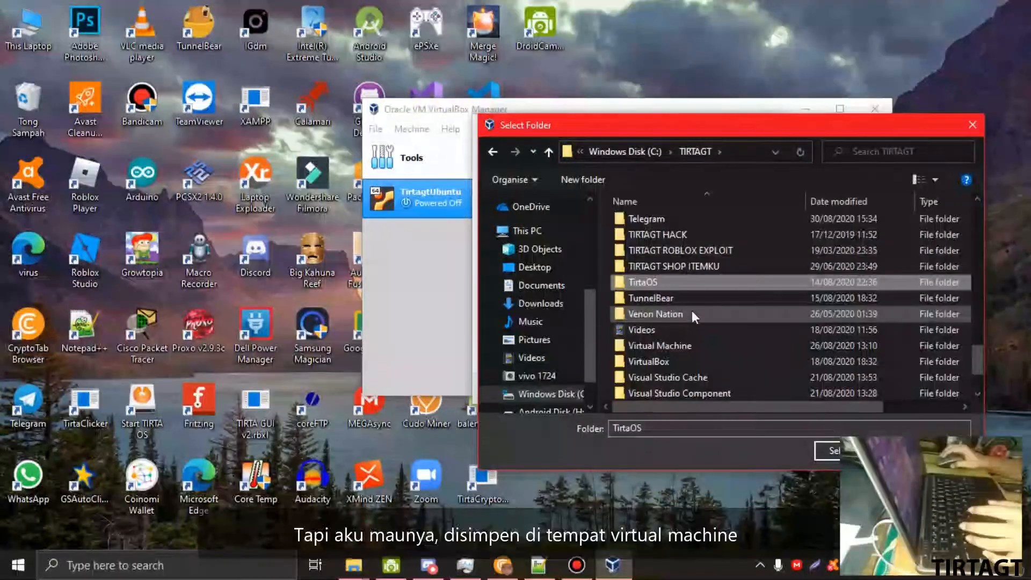
double_click(675, 348)
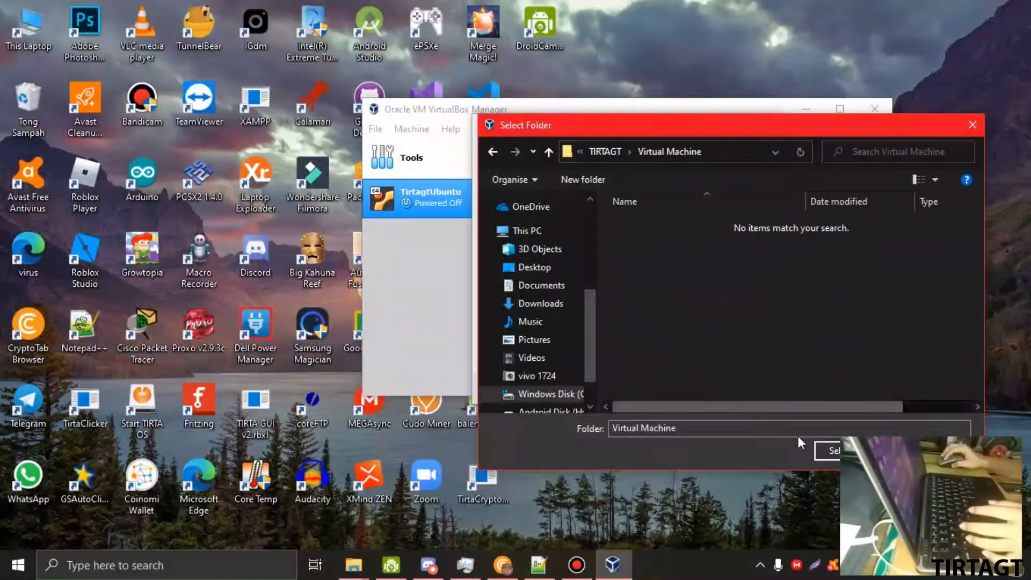
left_click(820, 451)
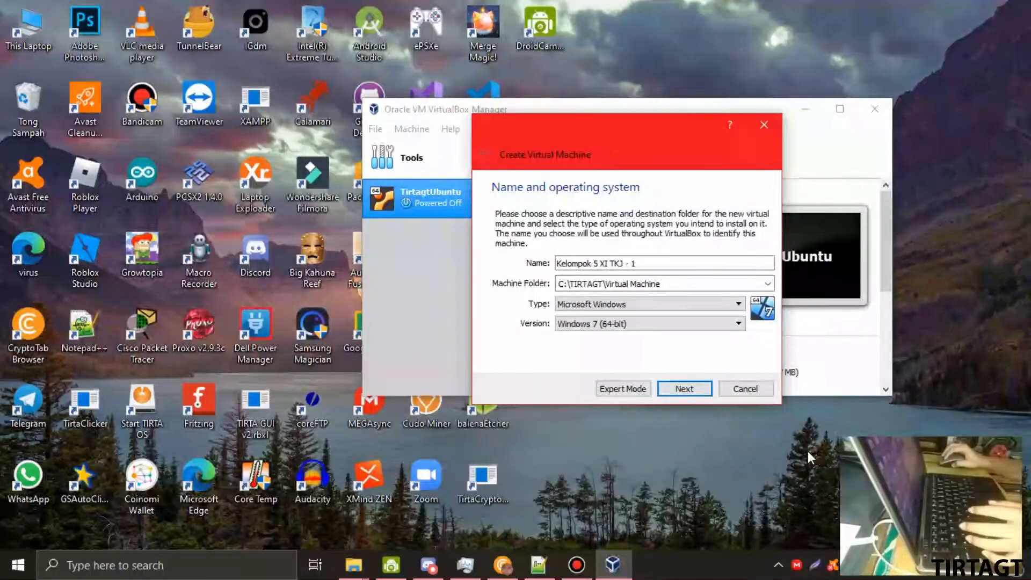
- Set the machine type to Linux, version Debian (64-bit), and continue
left_click(597, 306)
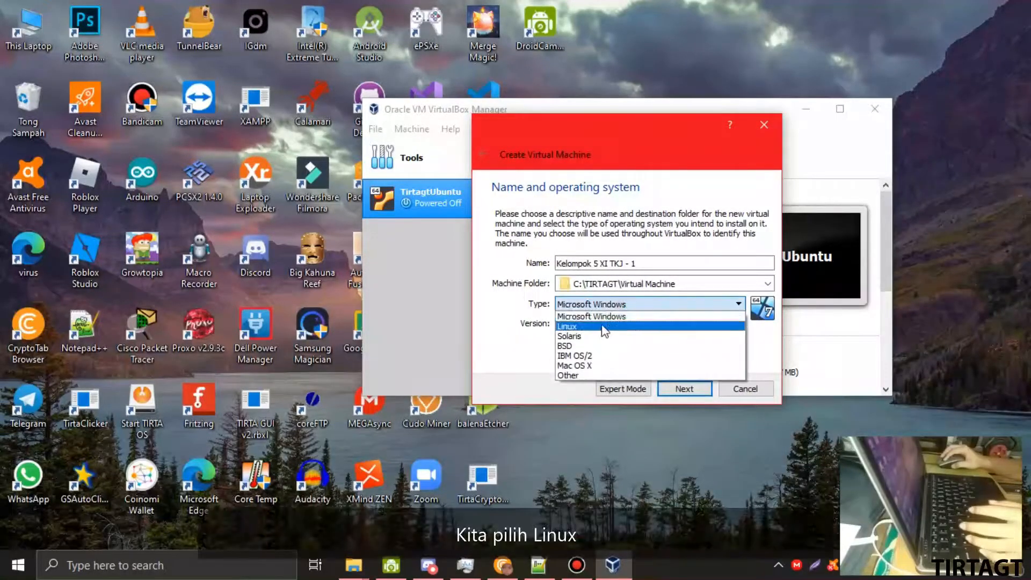
left_click(632, 328)
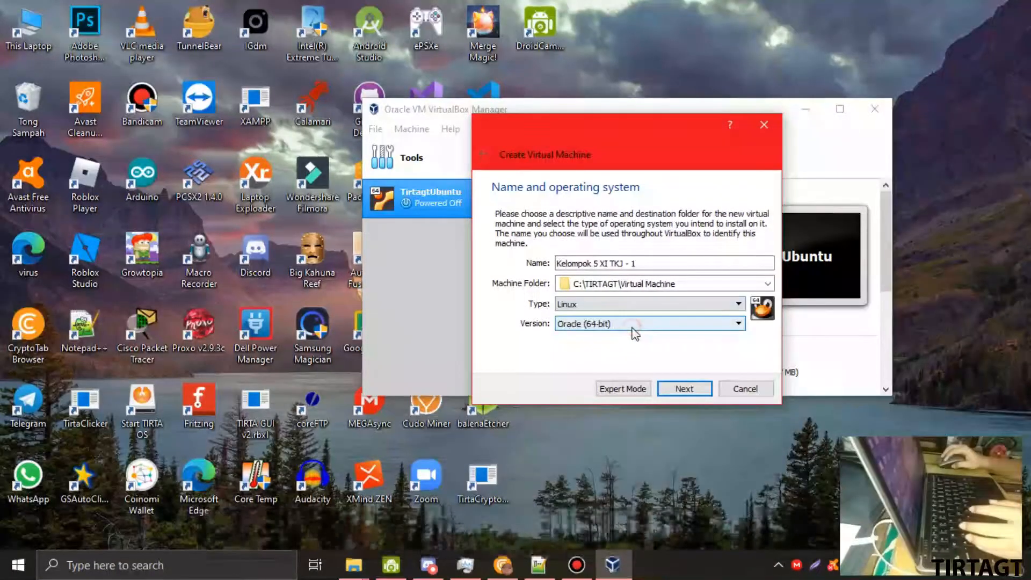
left_click(574, 324)
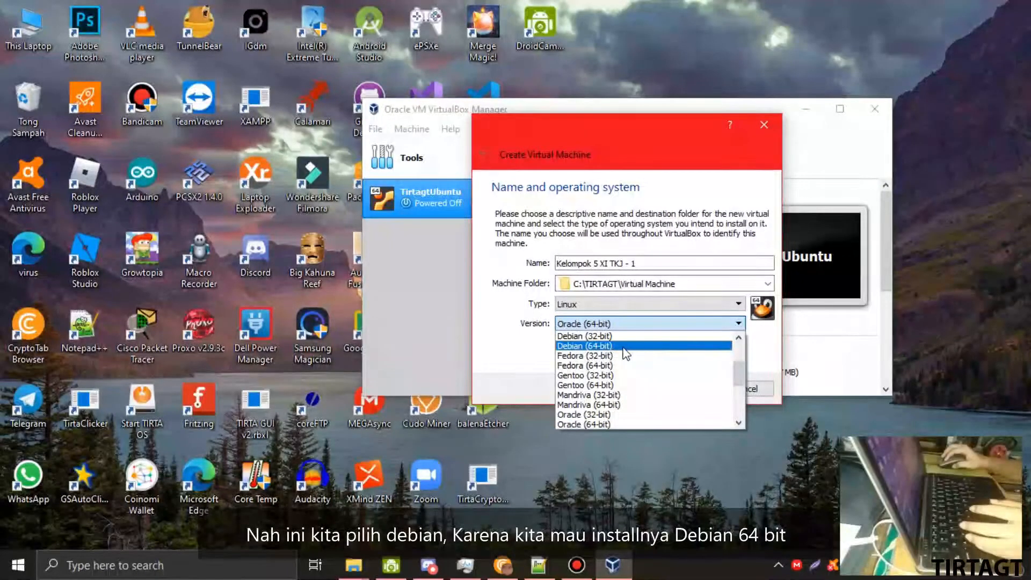
left_click(591, 345)
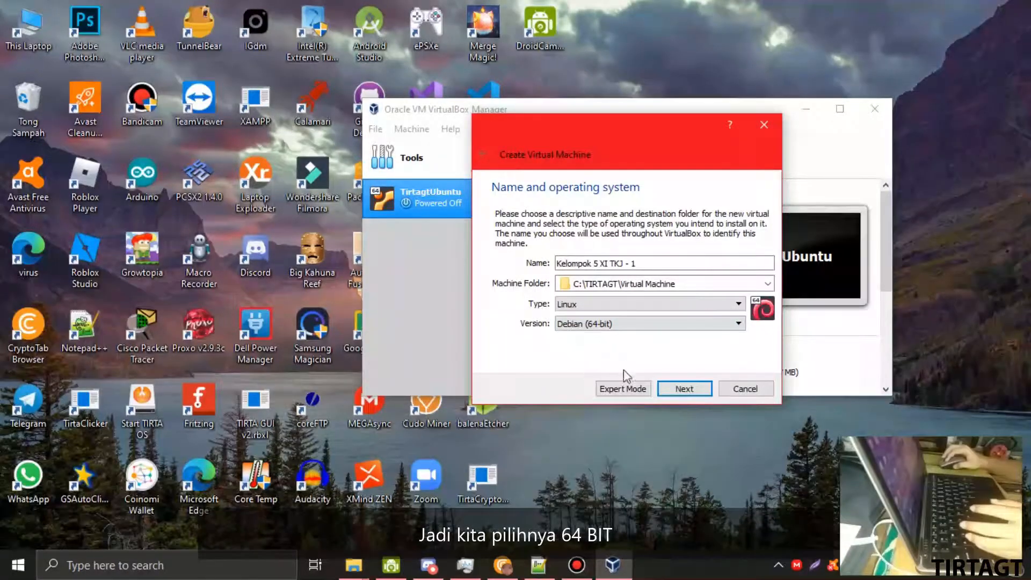
left_click(687, 389)
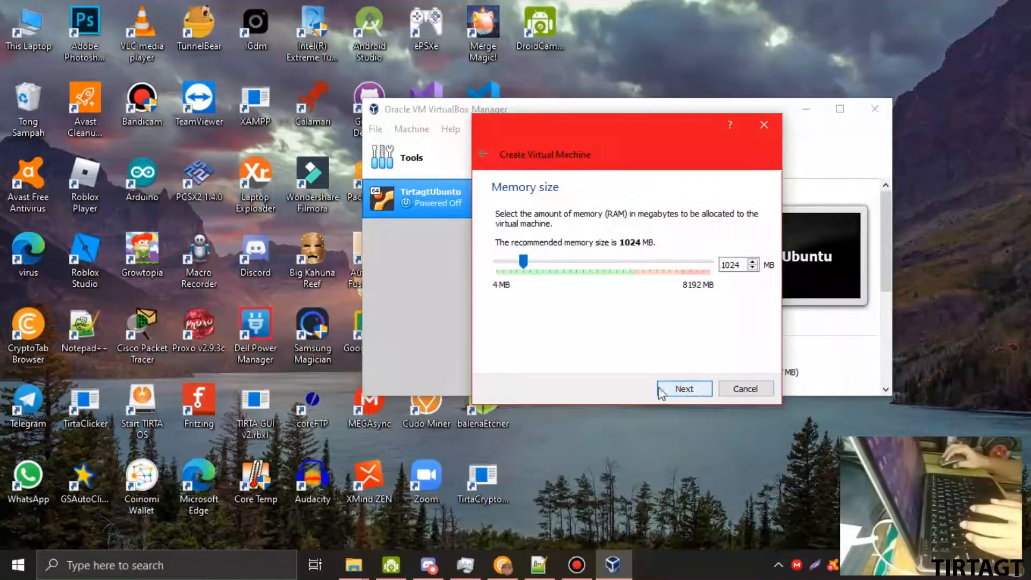
- Check host memory in Task Manager, then allocate 2048 MB of memory to the machine
left_click(476, 562)
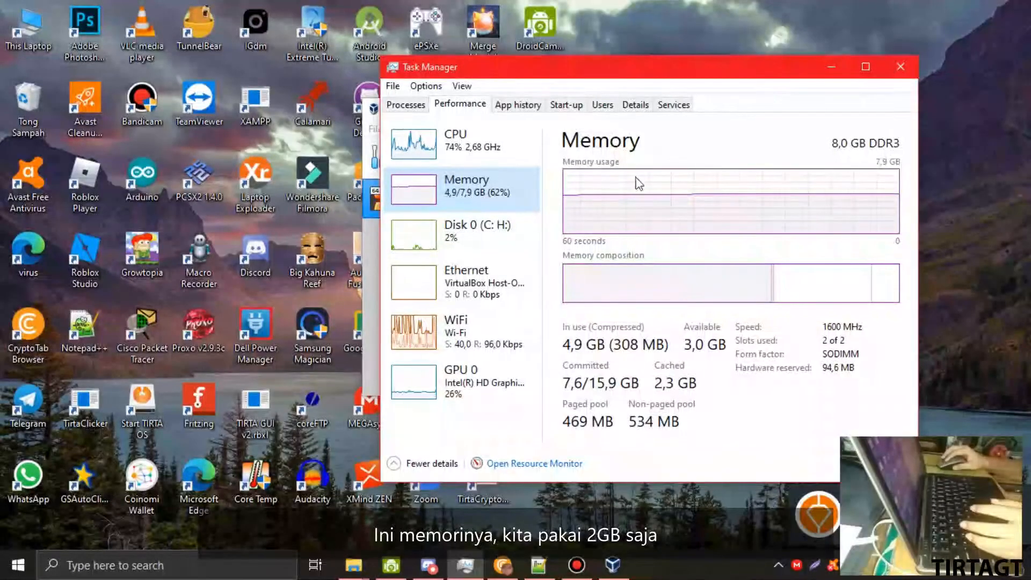
left_click(834, 64)
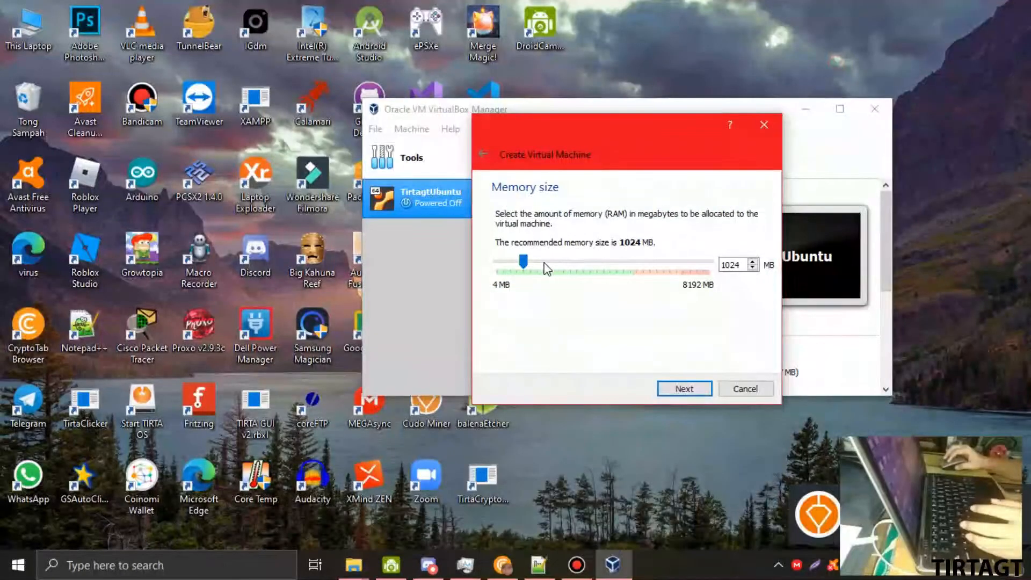
left_click_drag(524, 262, 559, 266)
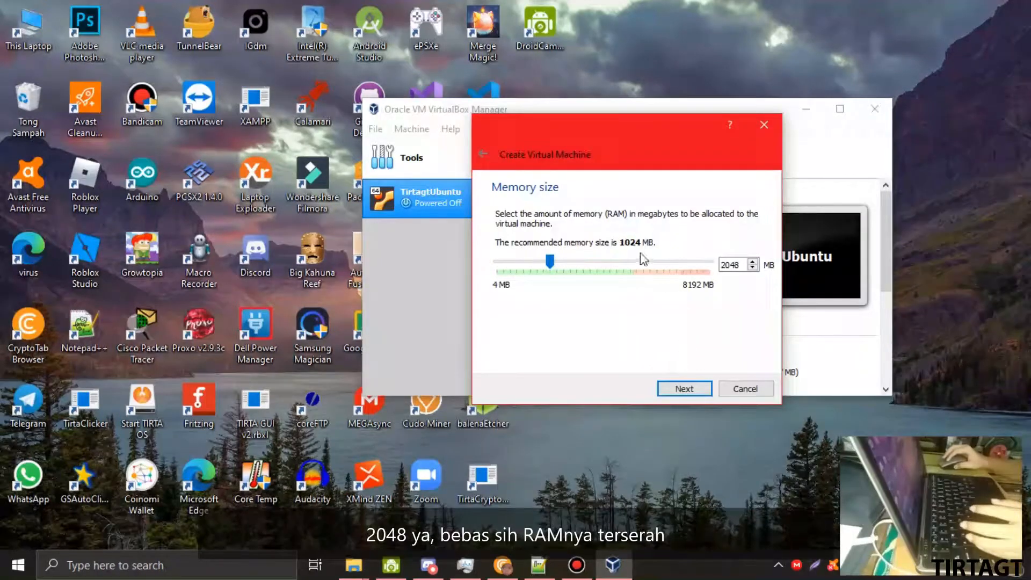
left_click(684, 388)
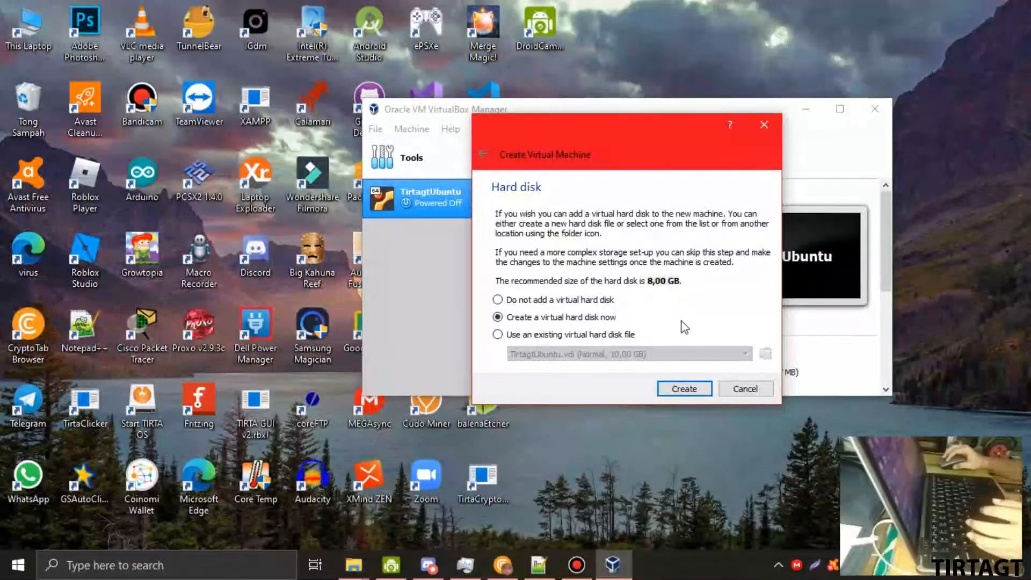
- Create a new virtual hard disk now, keeping the VDI file type
left_click(686, 391)
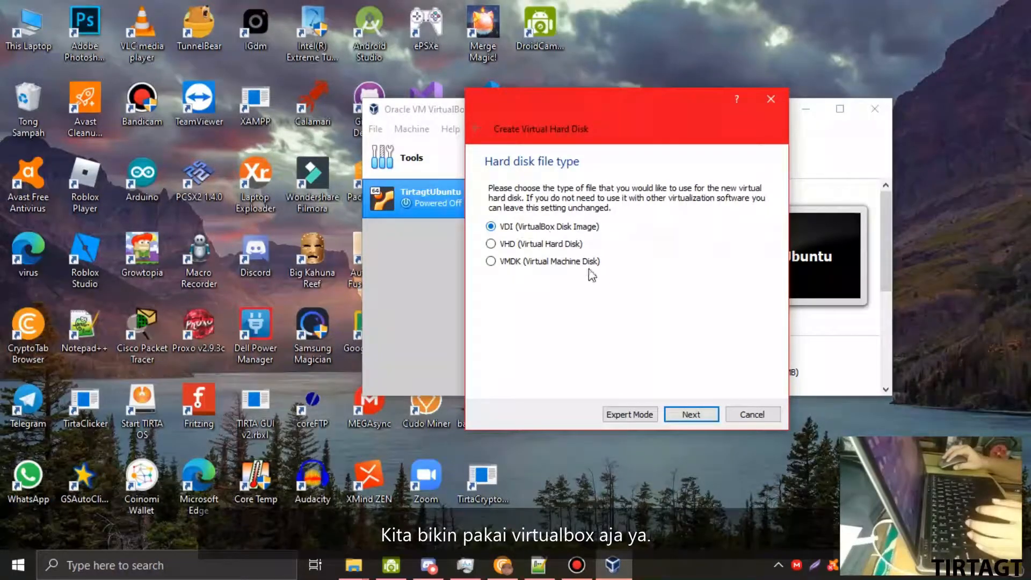
left_click(692, 414)
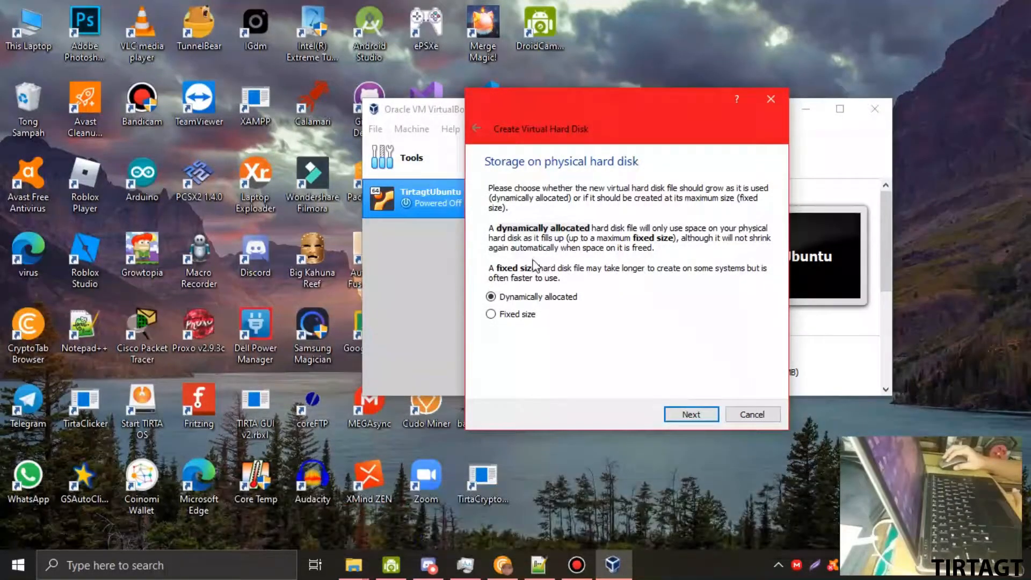
- Choose Fixed size and create the 8,00 GB disk 'Kelompok 5 XI TKJ - 1.vdi'
left_click(490, 270)
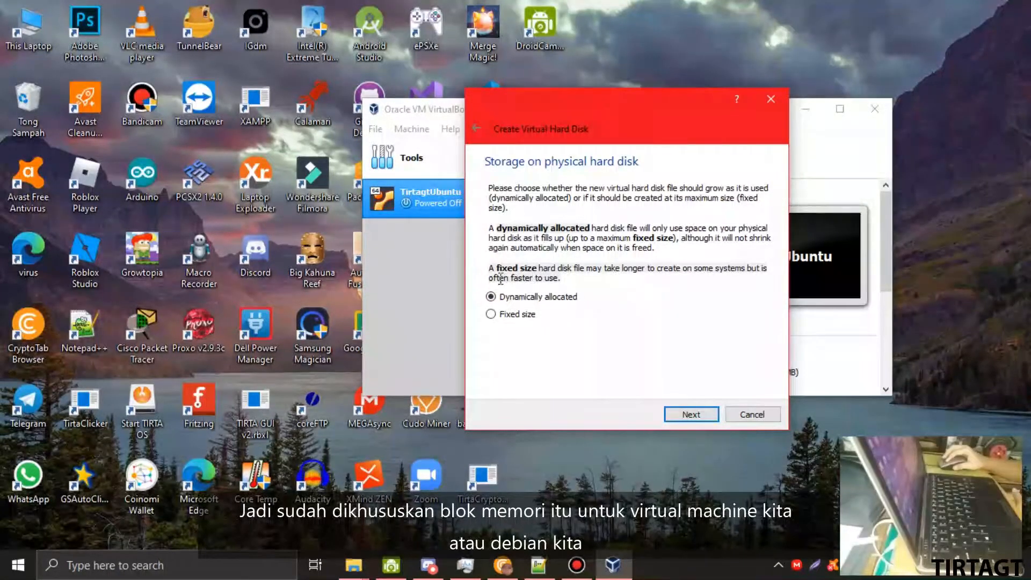
left_click(492, 315)
left_click(702, 415)
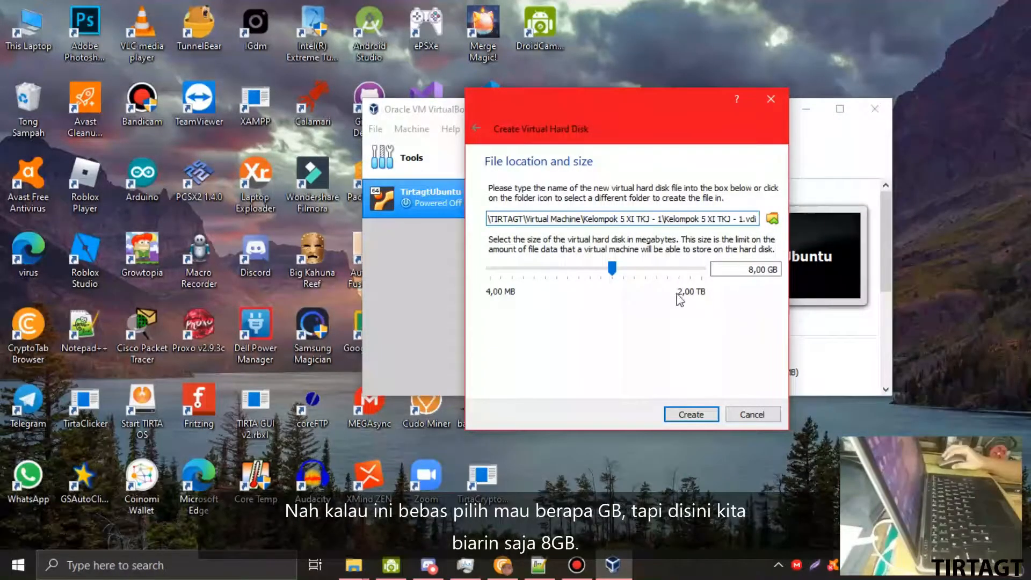
left_click(694, 416)
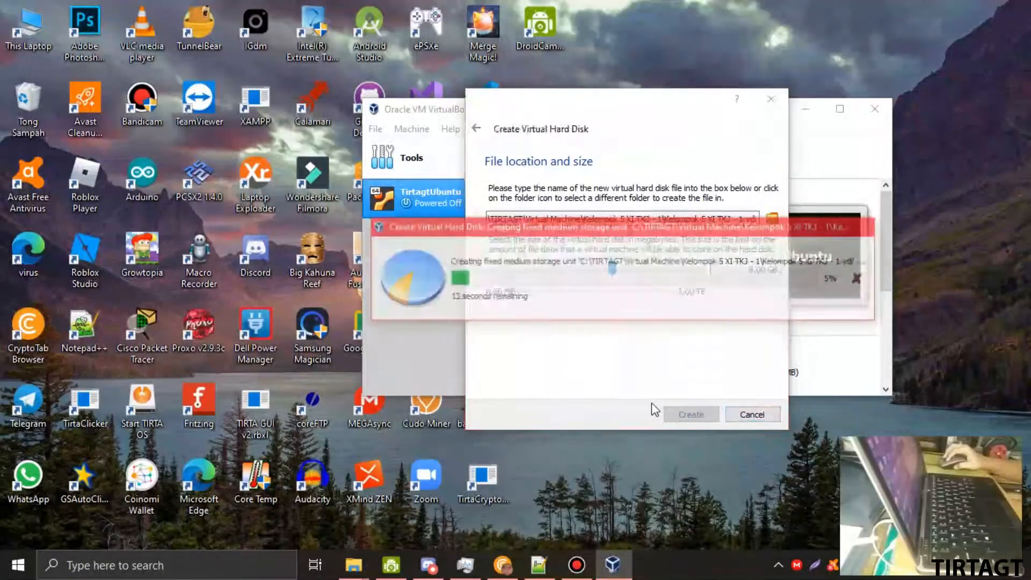
left_click_drag(552, 231, 483, 241)
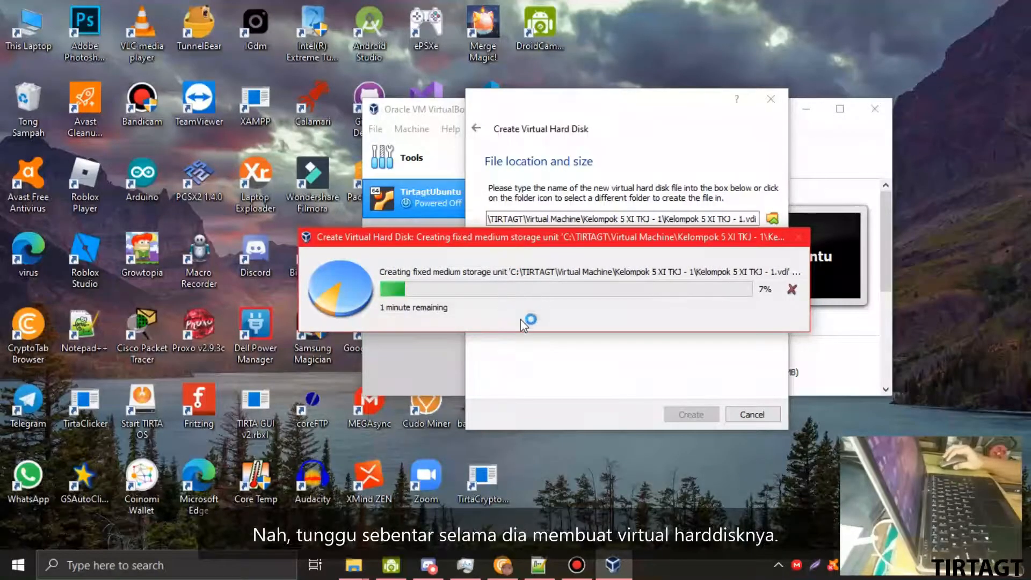
- Locate the .vdi in TIRTAGT > Virtual Machine > Kelompok 5 XI TKJ - 1, then minimise Explorer
mouse_move(367, 570)
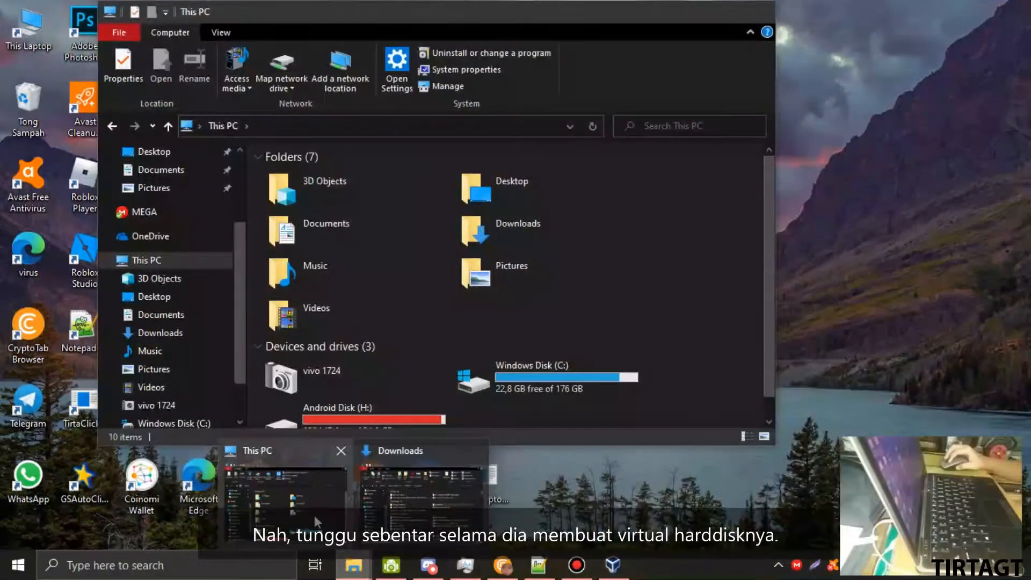
left_click(314, 515)
scroll(195, 312, "up", 5)
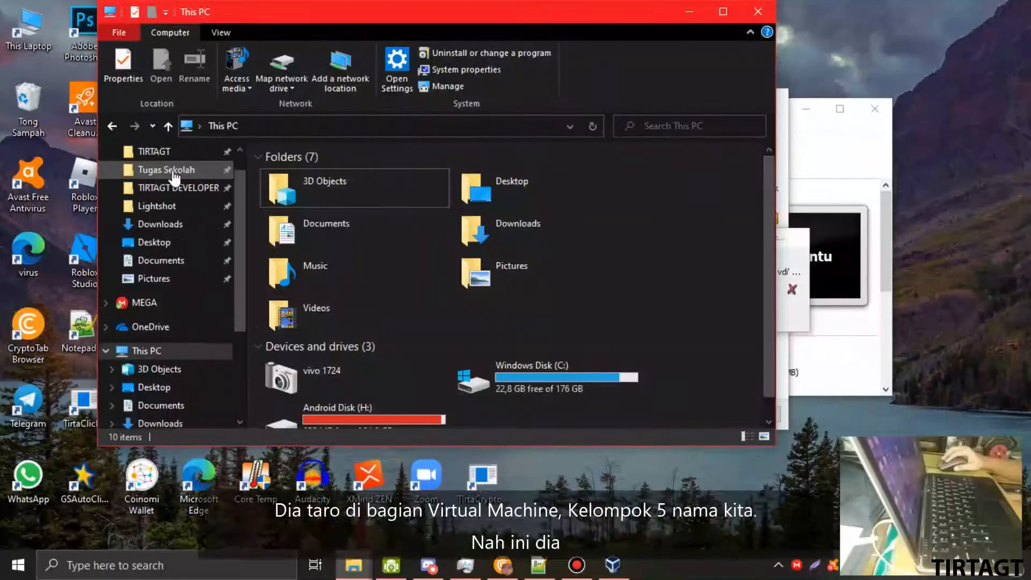
left_click(161, 182)
scroll(361, 314, "down", 15)
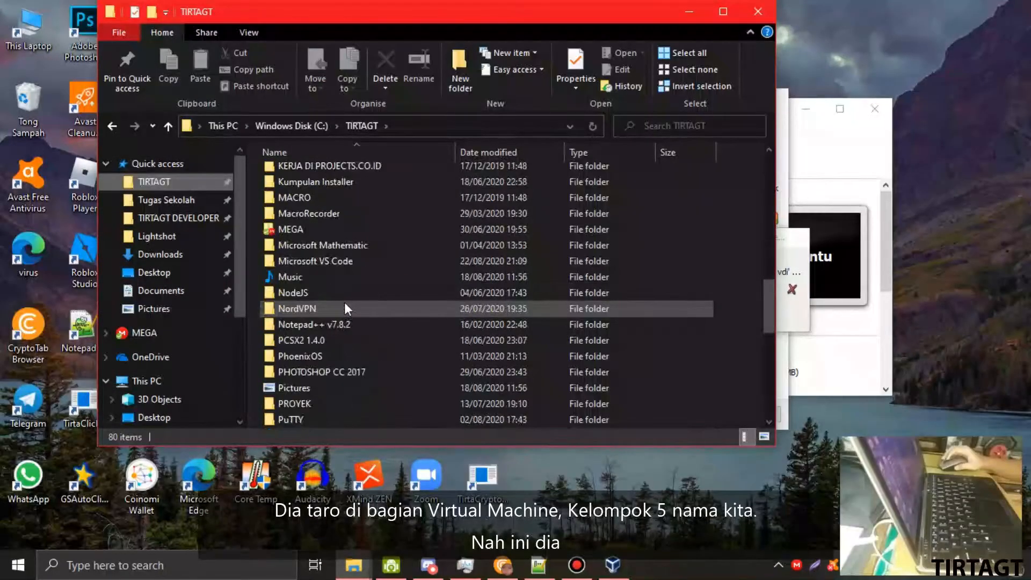
scroll(355, 322, "down", 1)
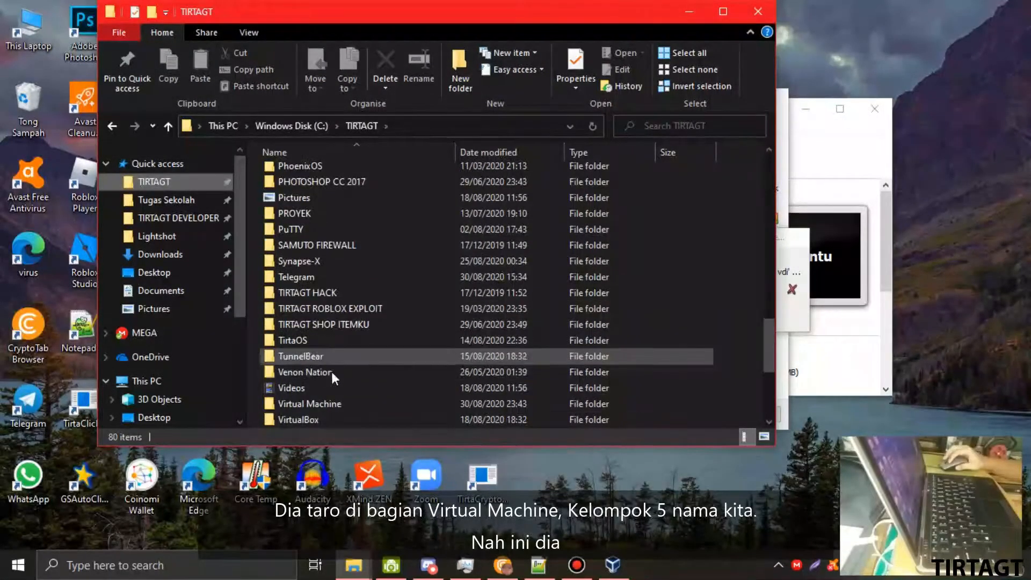
double_click(342, 402)
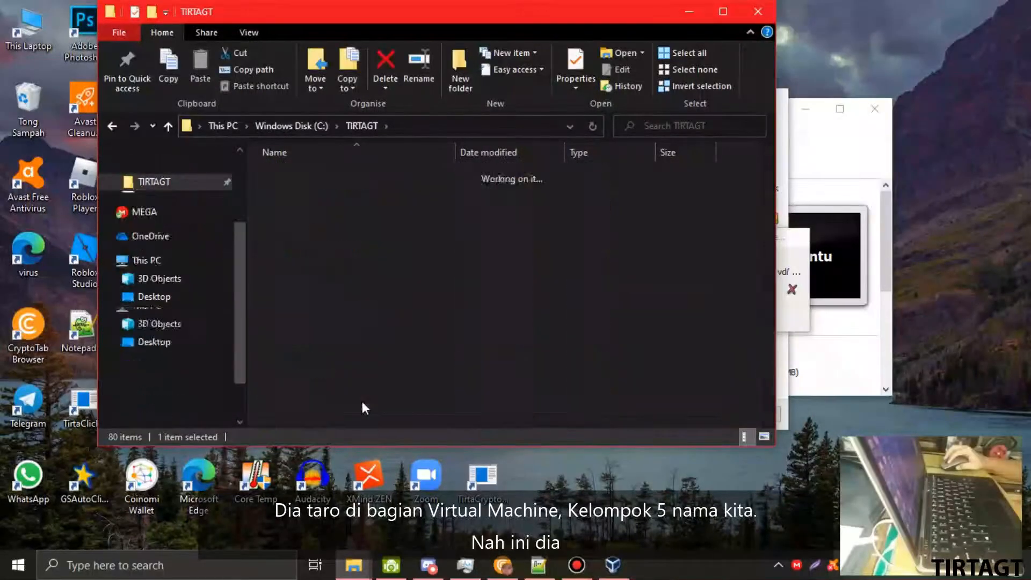
double_click(334, 173)
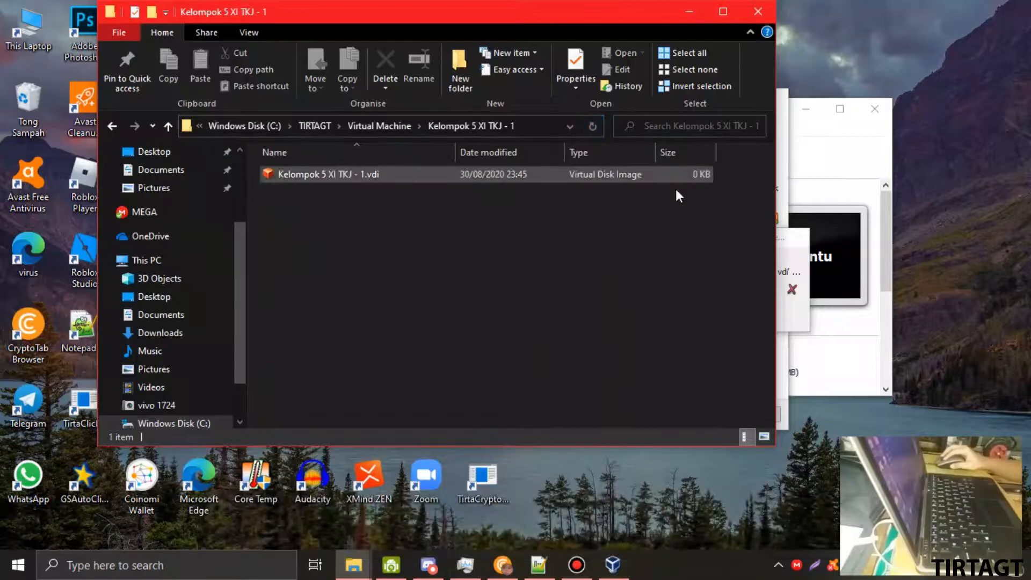
left_click(692, 18)
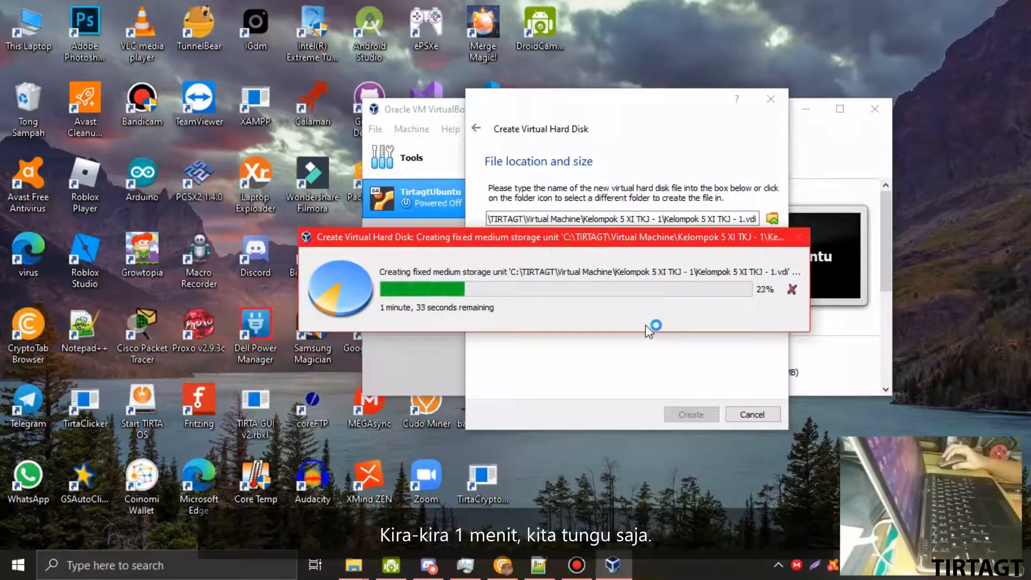
- Move the disk-creation progress dialog aside while the disk finishes building
left_click_drag(585, 234, 567, 292)
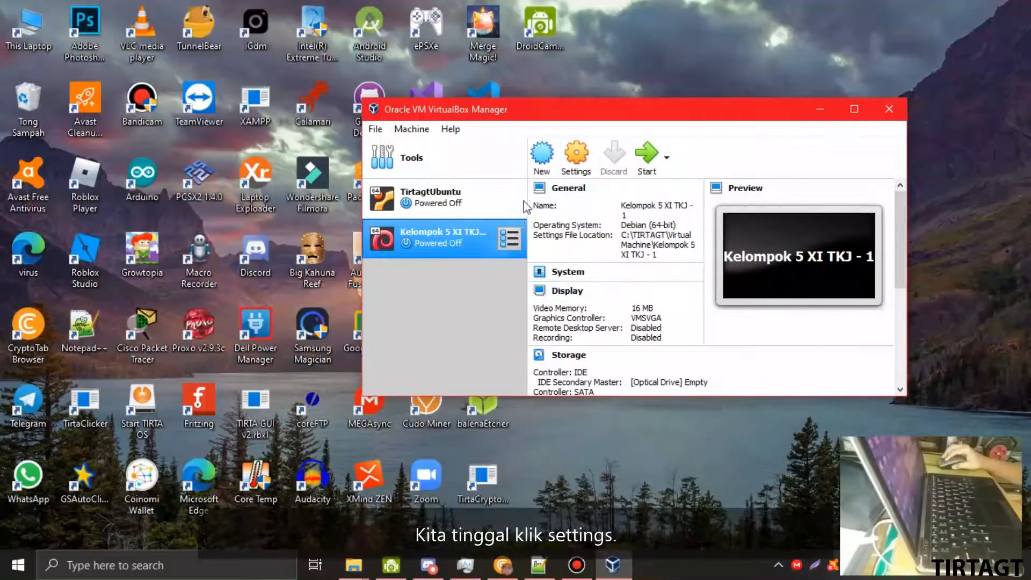
- Open the machine's settings and review the General Advanced, Description and Disk Encryption tabs
left_click(573, 163)
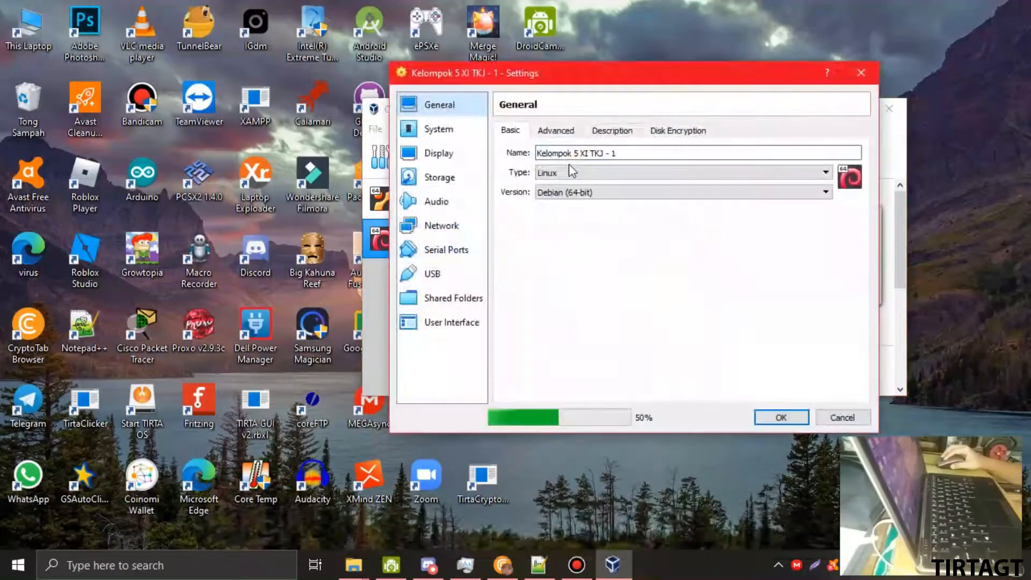
left_click(556, 132)
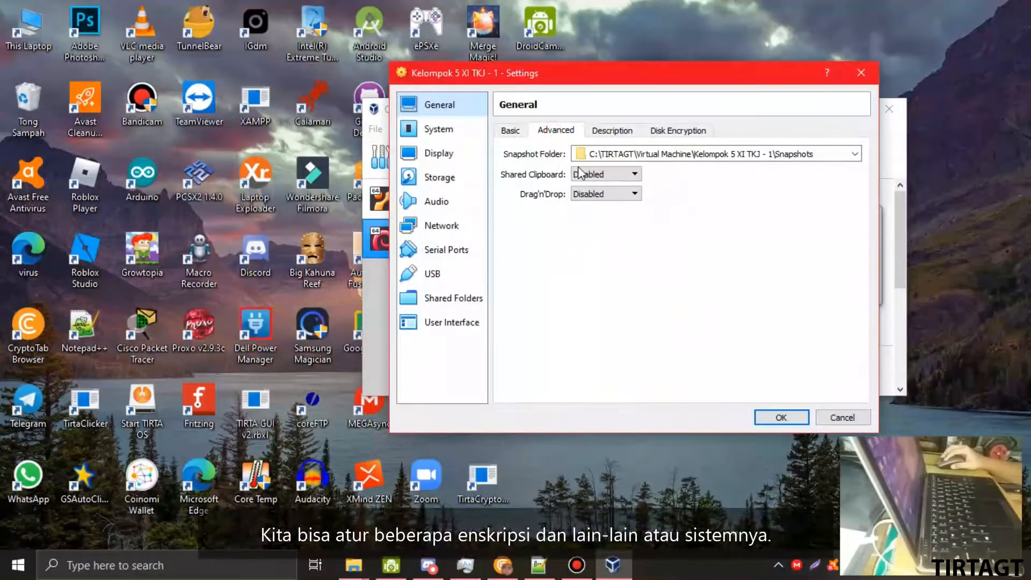
left_click(604, 134)
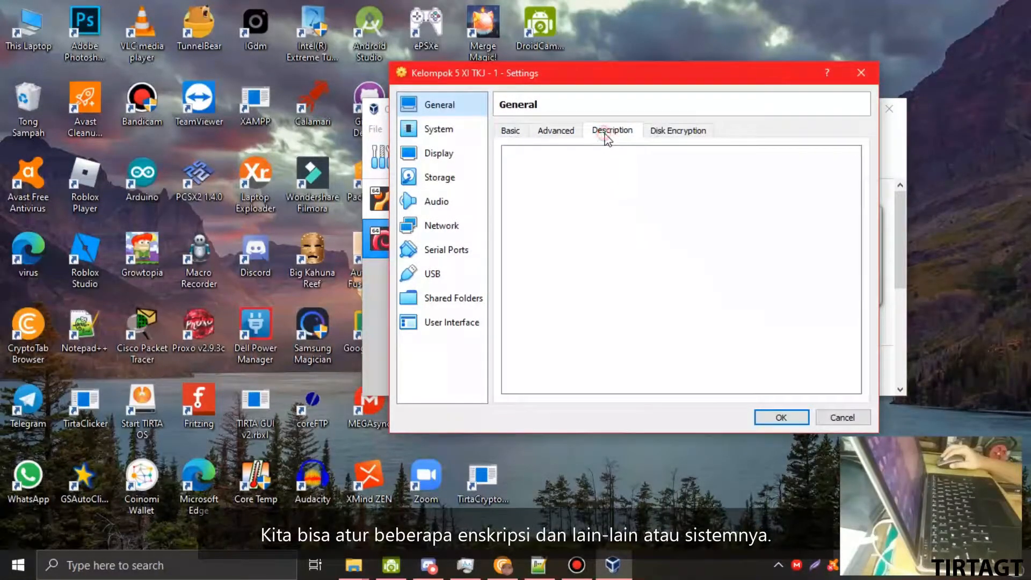
left_click(678, 130)
- Set the processor count to 2 with the execution cap at 100%
left_click(450, 130)
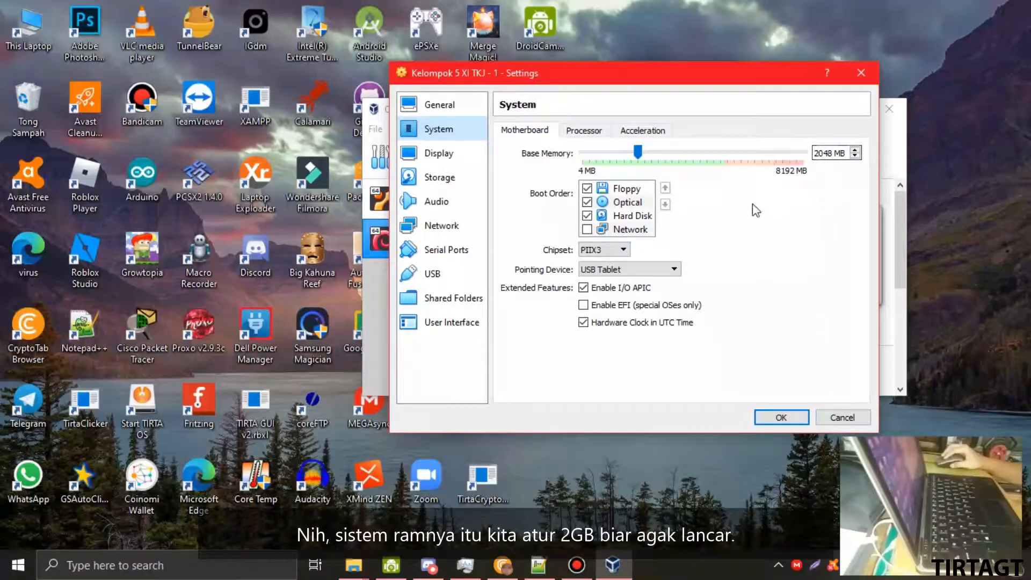
left_click(583, 130)
left_click_drag(589, 153, 650, 155)
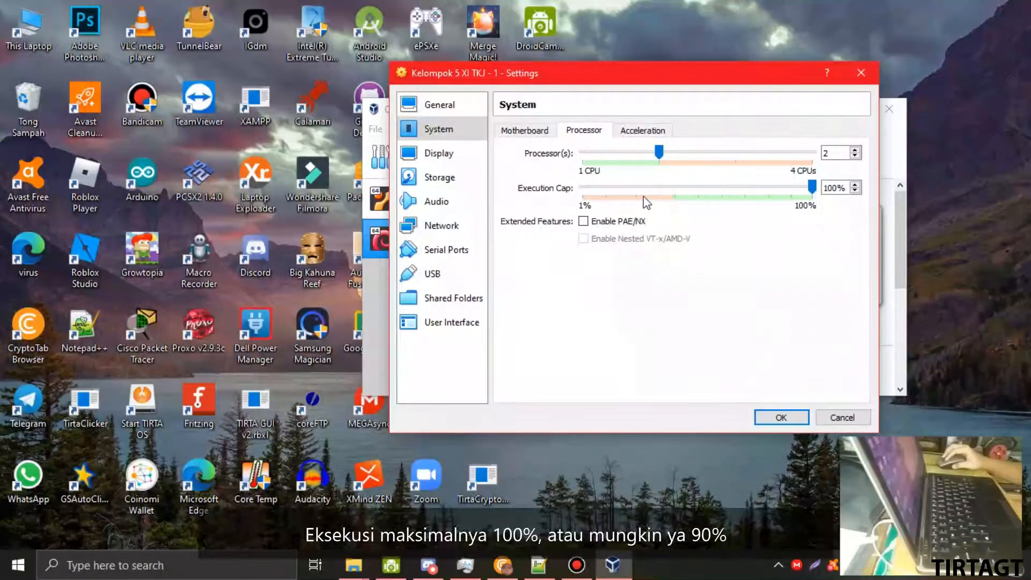
left_click_drag(812, 187, 790, 184)
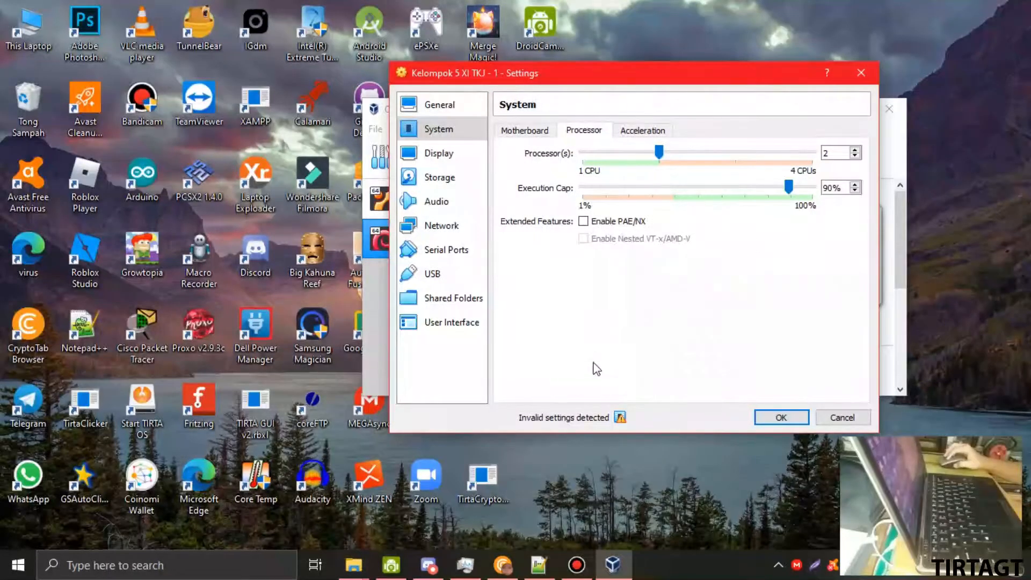
left_click_drag(659, 153, 585, 154)
left_click(659, 152)
left_click_drag(788, 187, 813, 187)
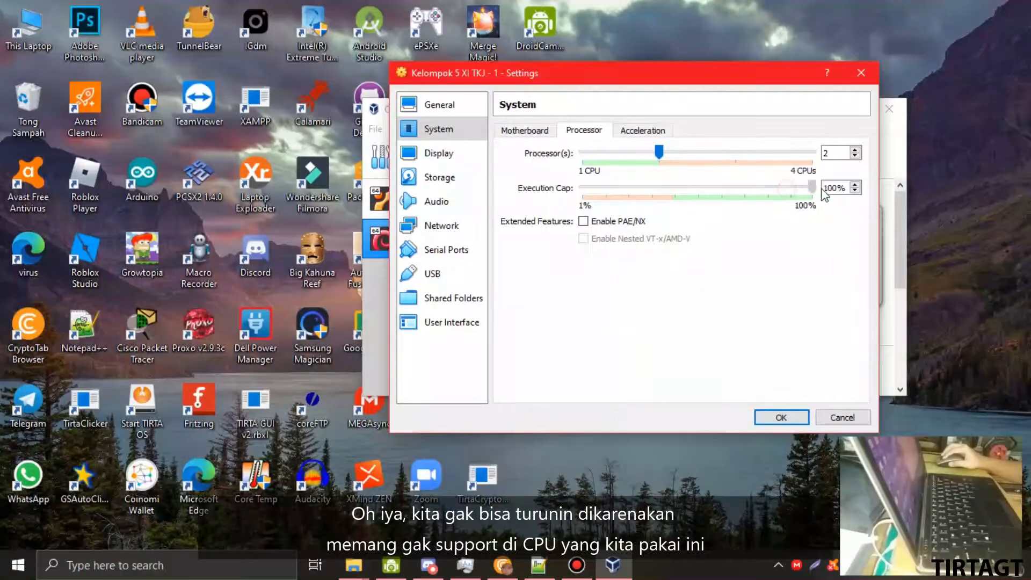
left_click(441, 161)
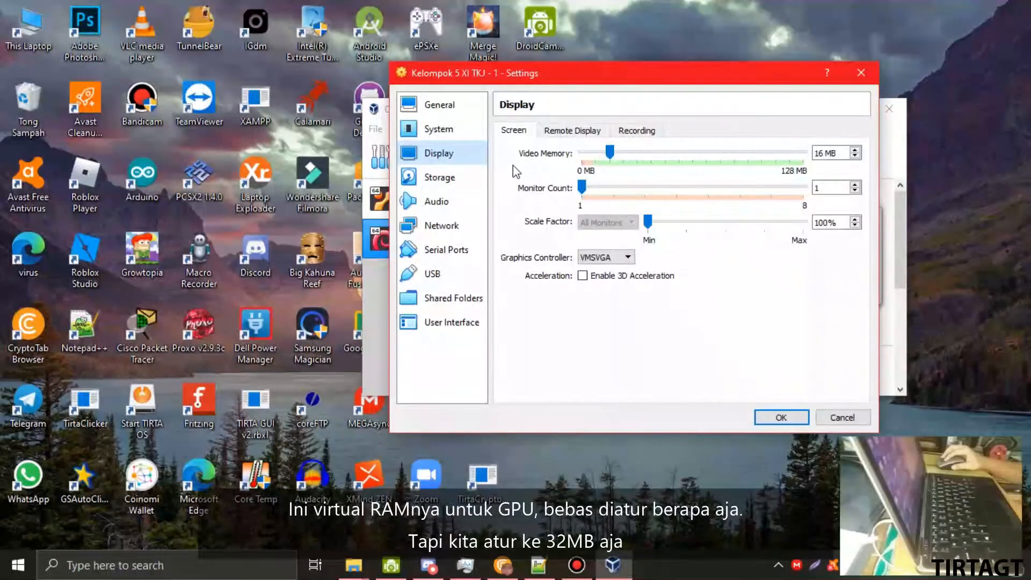
- Check host memory and GPU in Task Manager, then set video memory to 32 MB
left_click(465, 565)
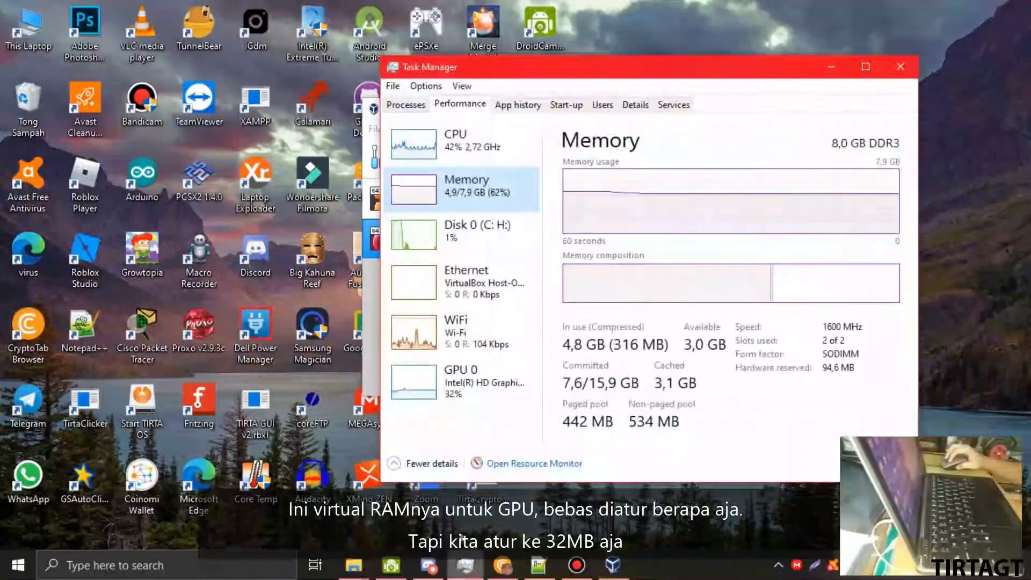
left_click(469, 384)
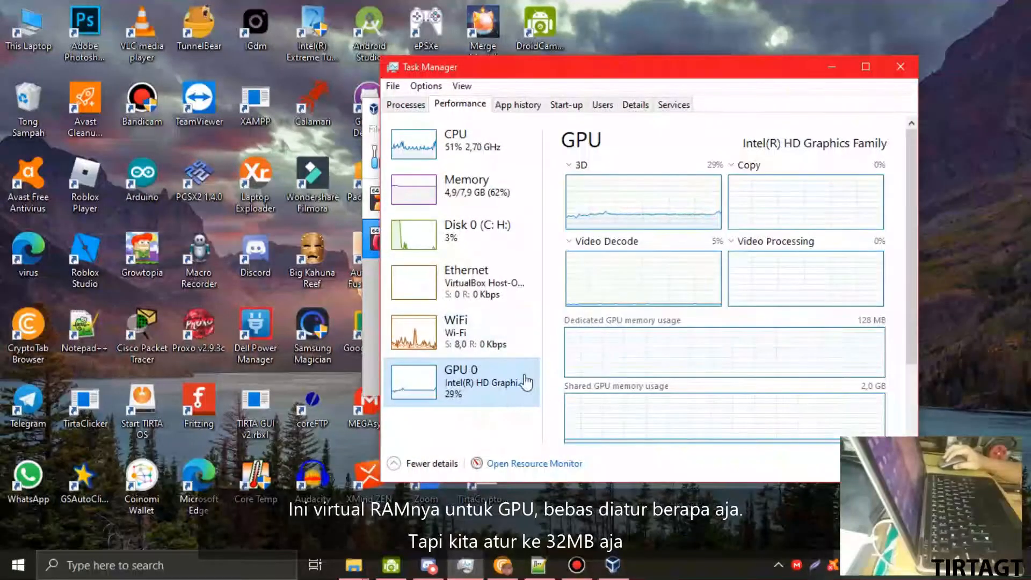
left_click(825, 71)
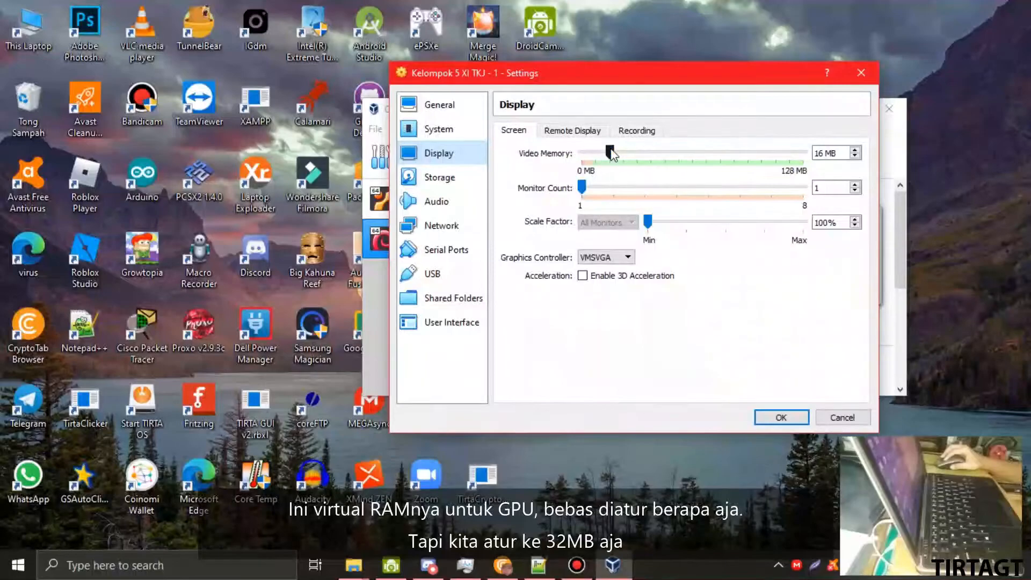
left_click_drag(613, 151, 638, 153)
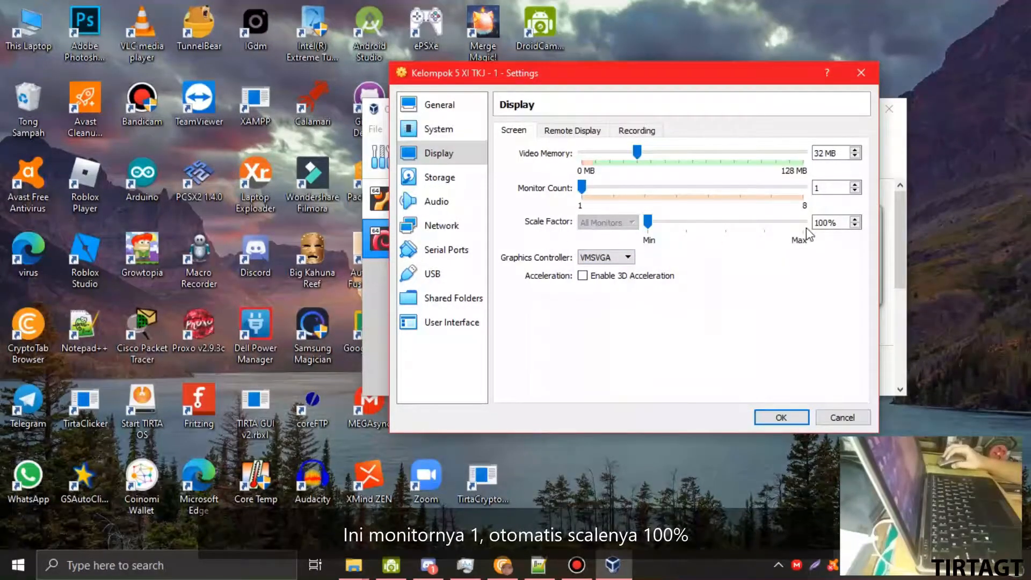
left_click(450, 180)
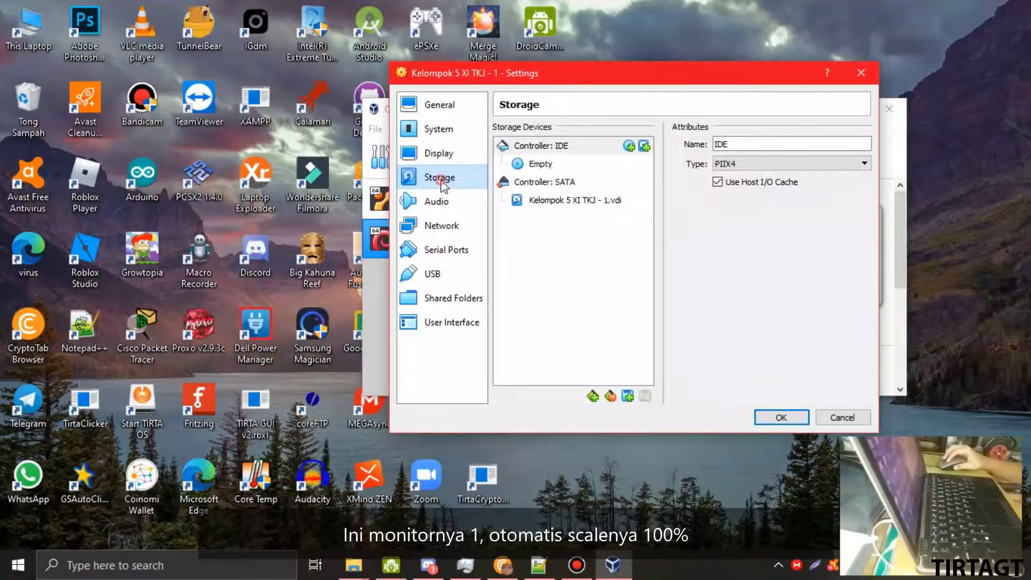
- Select the empty IDE optical drive and choose to load a virtual optical disk file
left_click(564, 165)
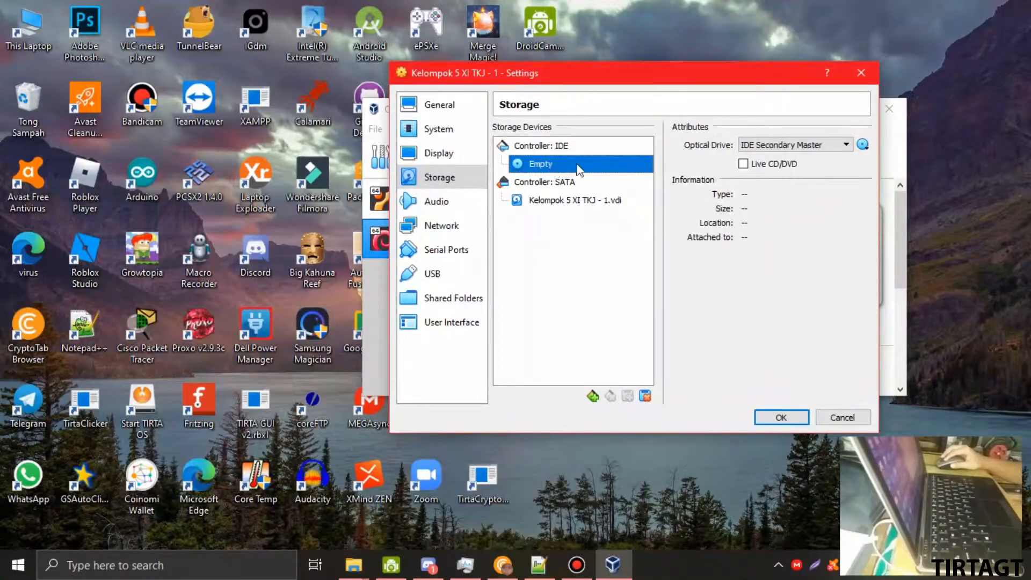
left_click(863, 145)
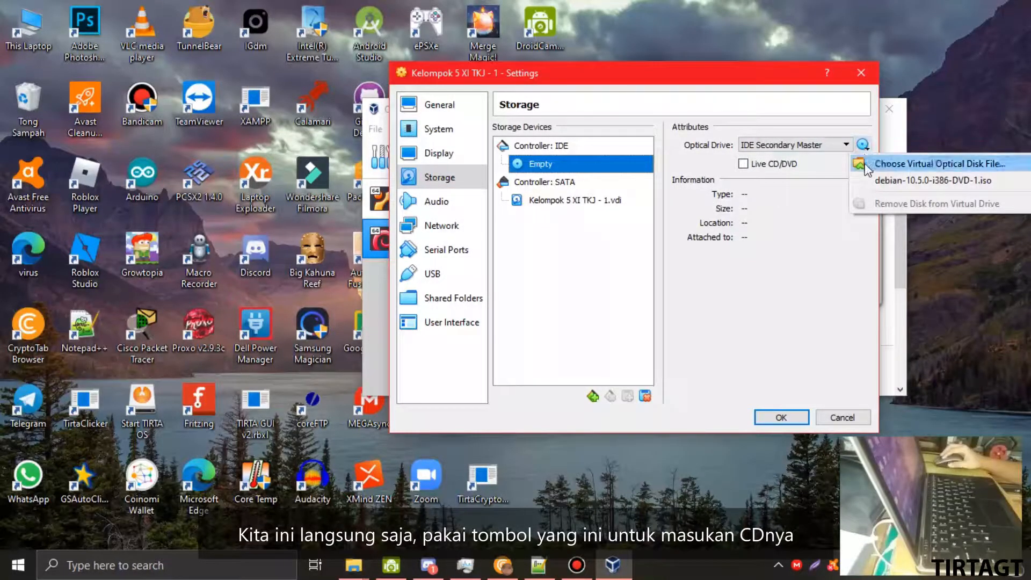
left_click(912, 166)
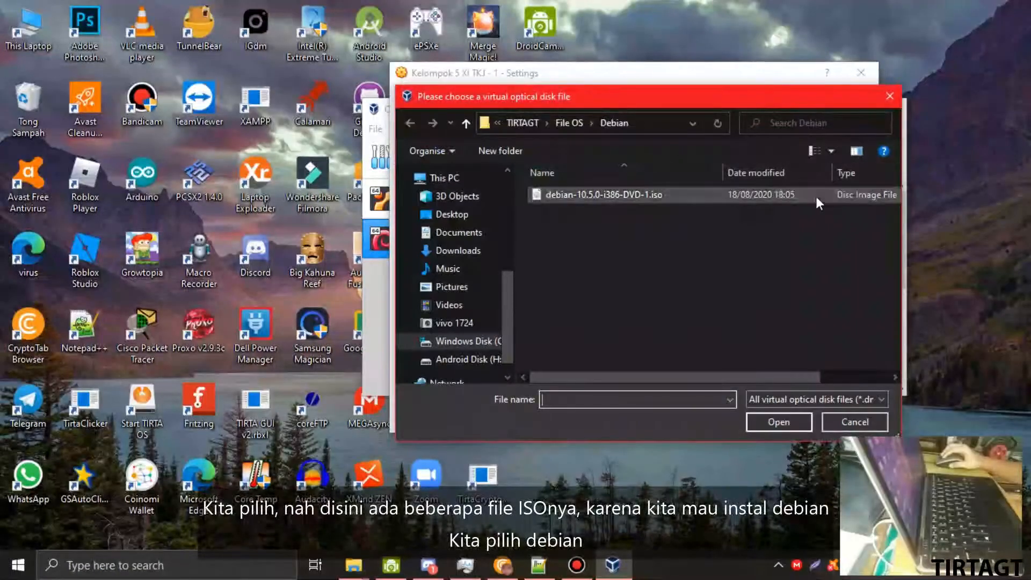
- Attach debian-10.5.0-i386-DVD-1.iso from File OS\Debian to the optical drive
left_click(569, 124)
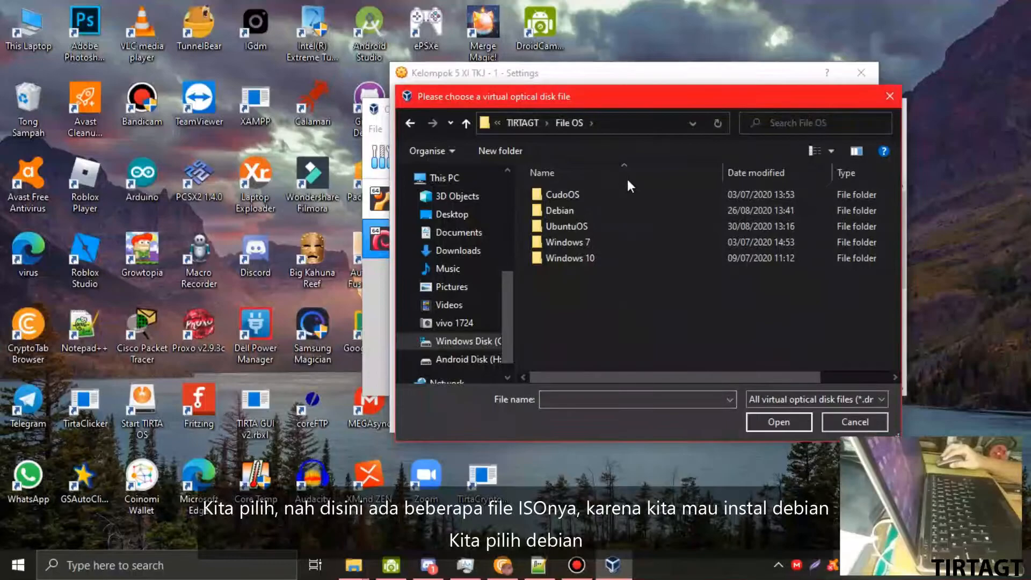
left_click_drag(636, 98, 402, 114)
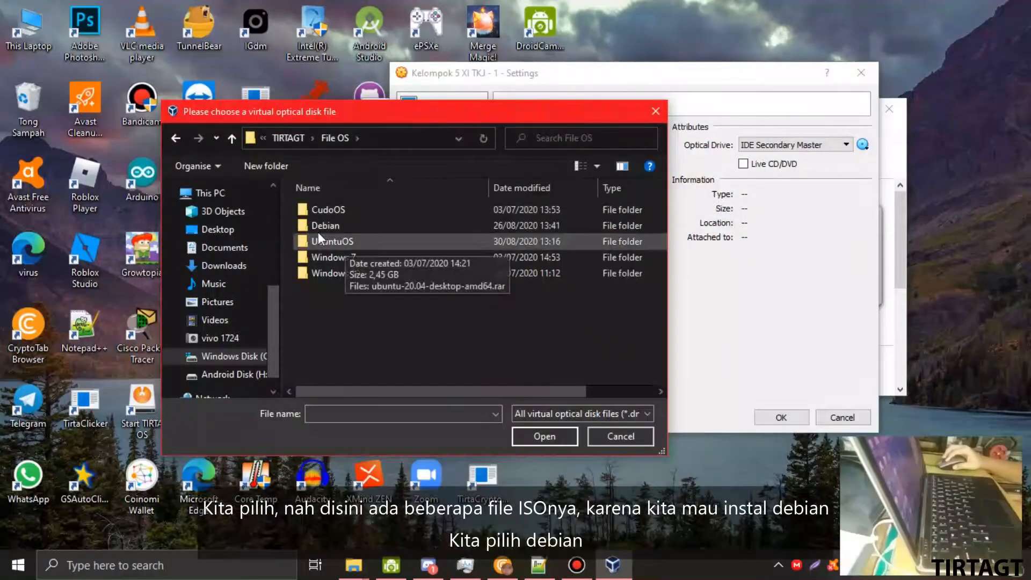
double_click(349, 228)
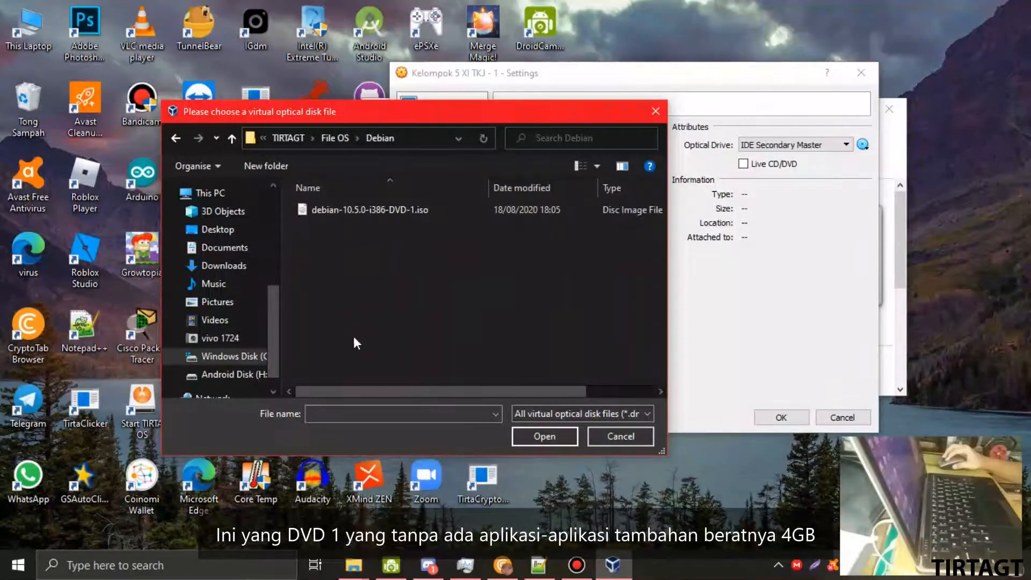
left_click_drag(348, 385, 498, 385)
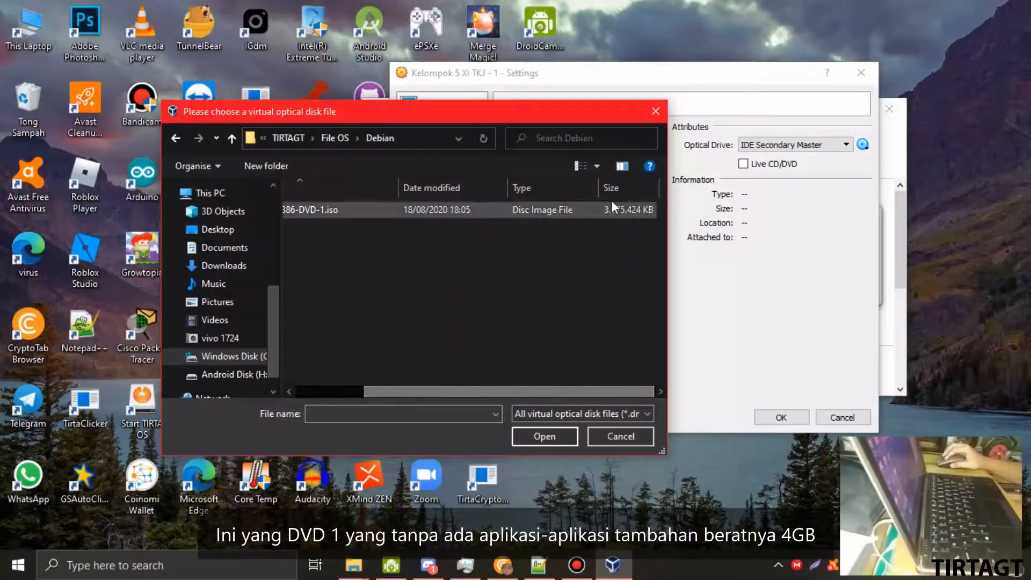
left_click(584, 215)
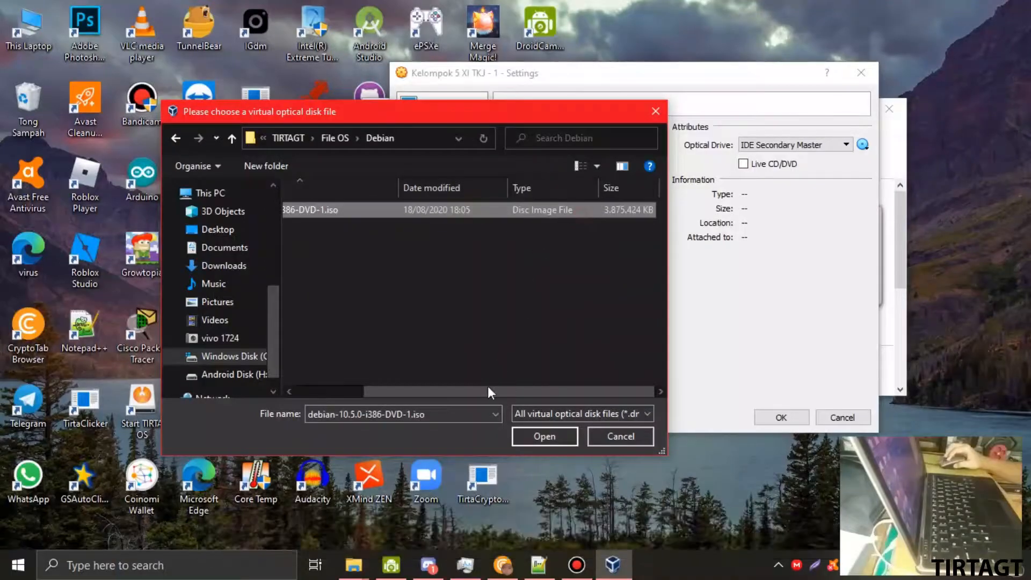
left_click_drag(489, 392, 412, 389)
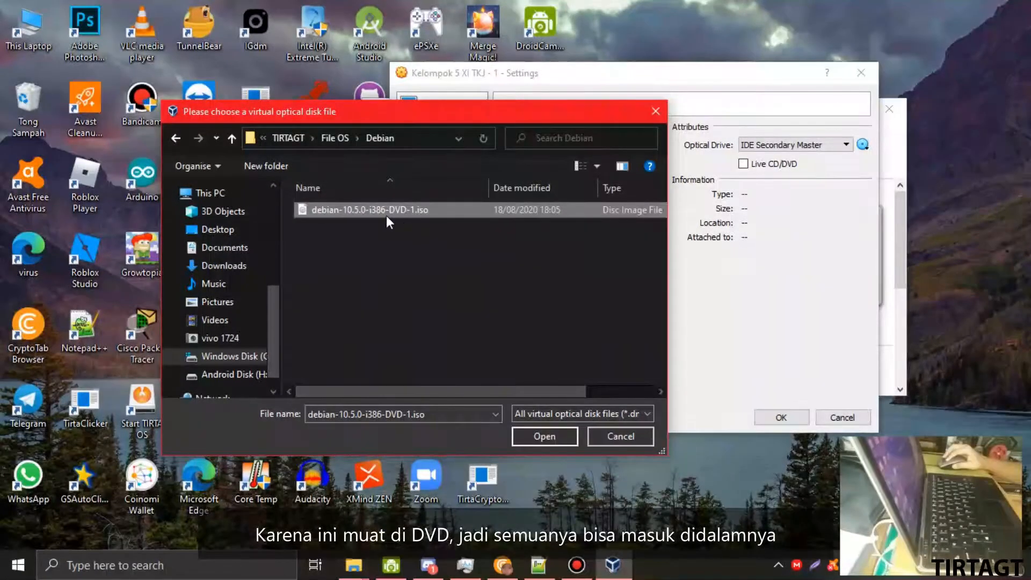
mouse_move(404, 389)
left_mouse_down()
mouse_move(496, 388)
mouse_move(404, 389)
left_mouse_up()
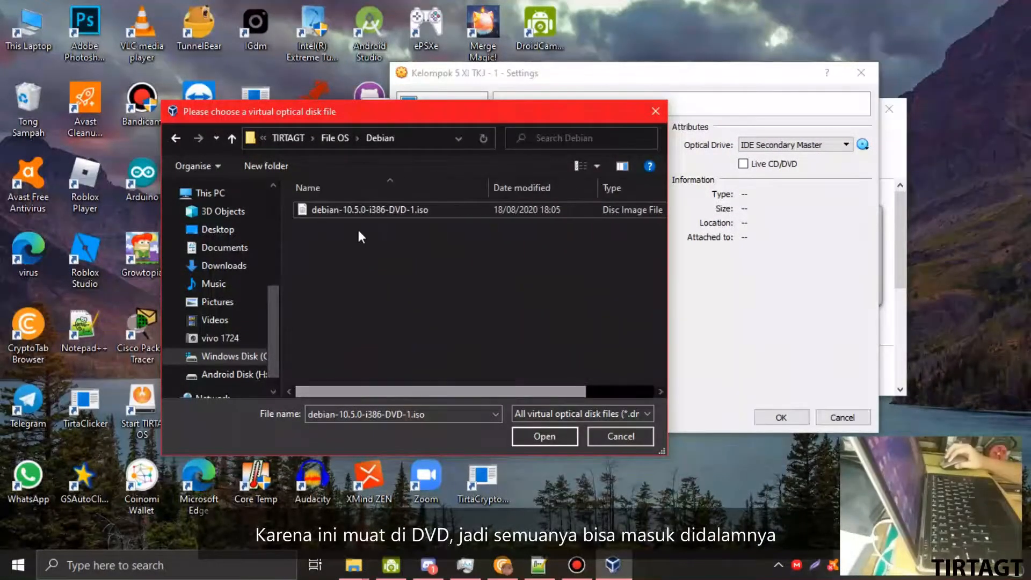
double_click(359, 212)
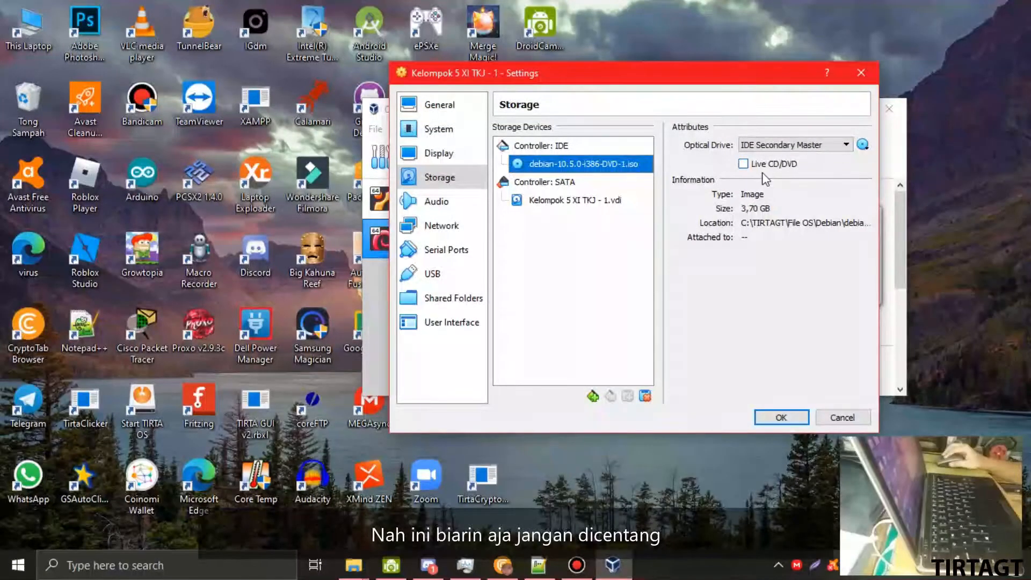
- Check the Audio, Network, Serial Ports, USB, Shared Folders and User Interface pages, then return to General > Basic
left_click(411, 203)
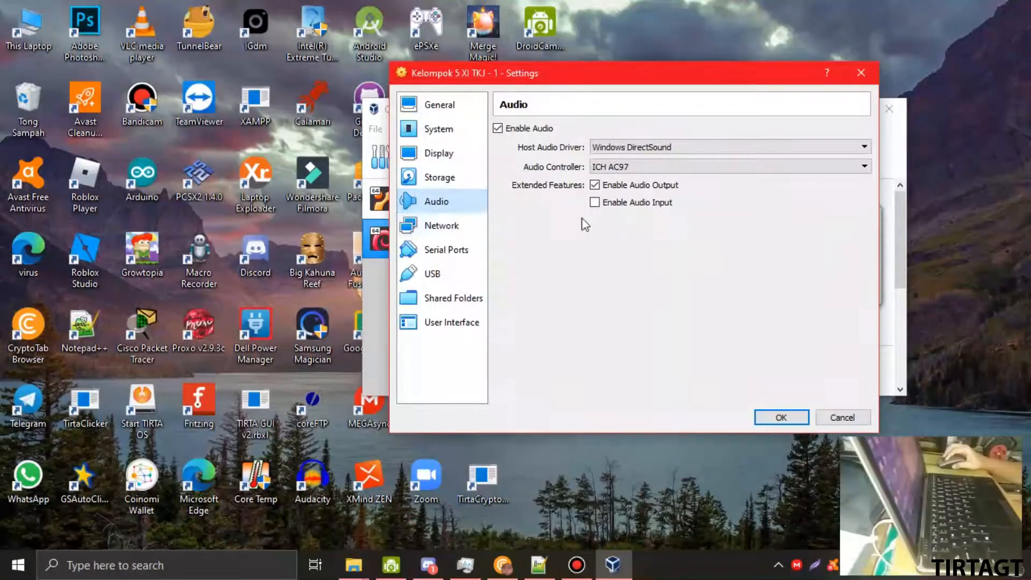
left_click(439, 226)
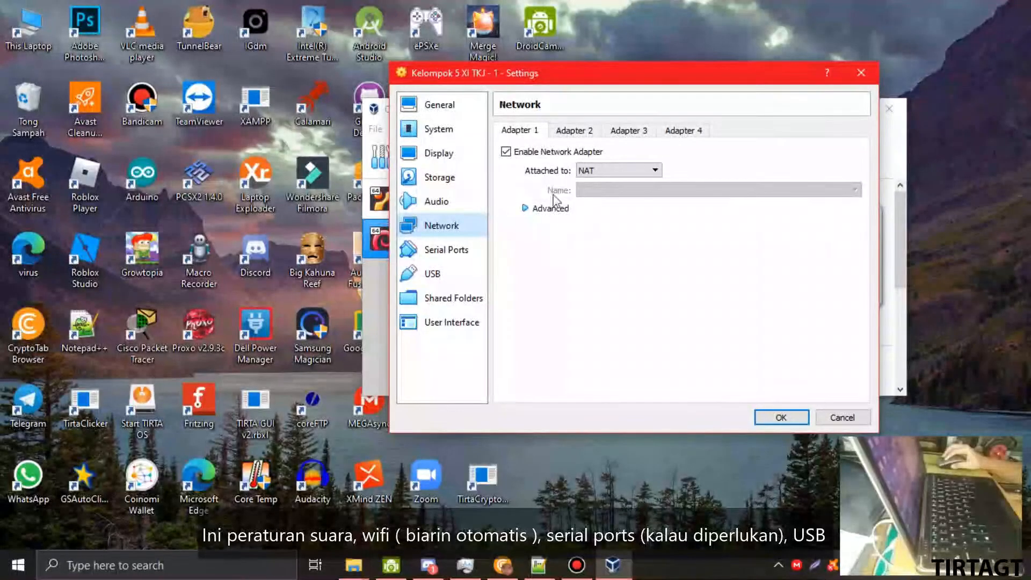
left_click(540, 210)
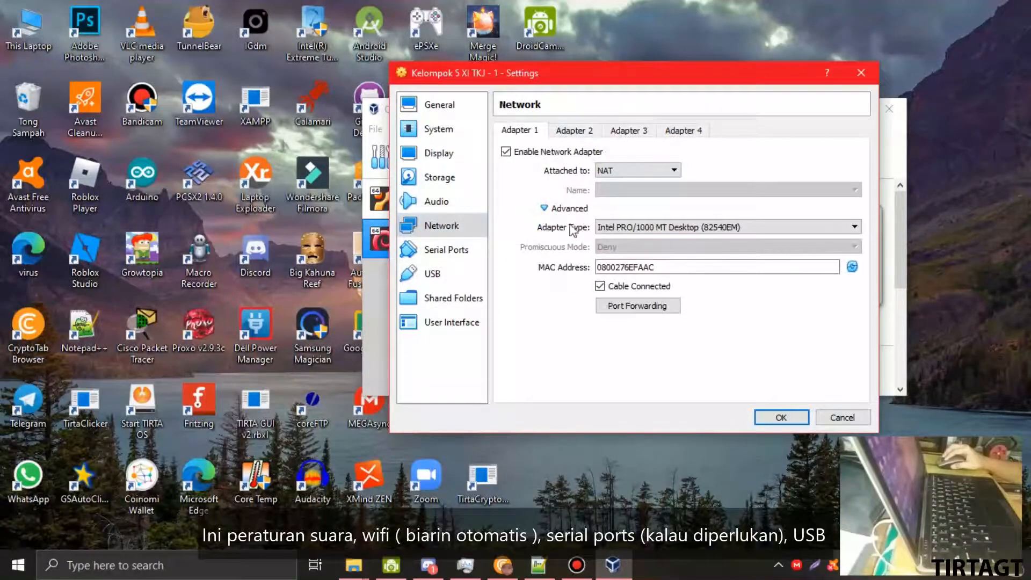
left_click(436, 251)
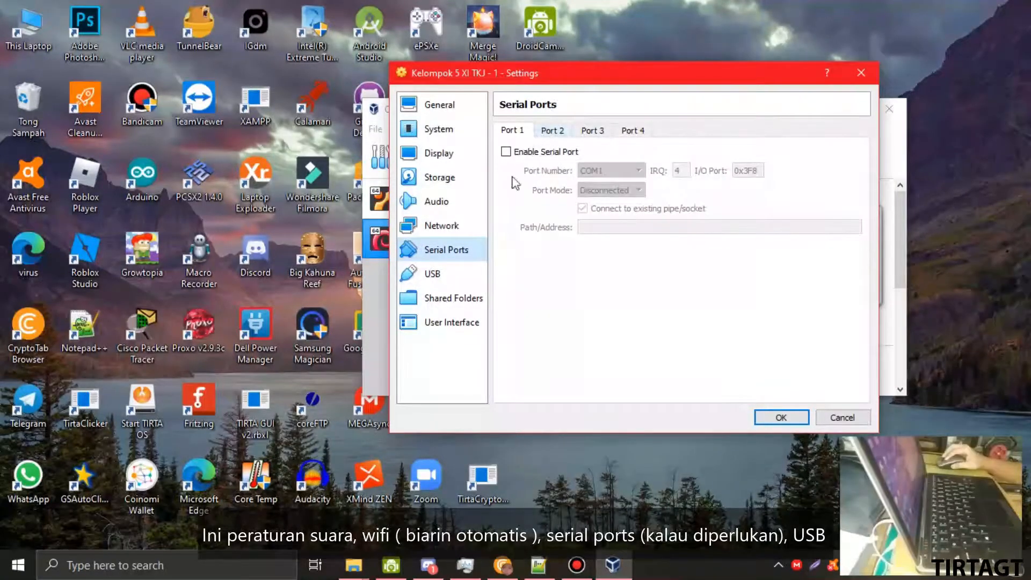
left_click(468, 274)
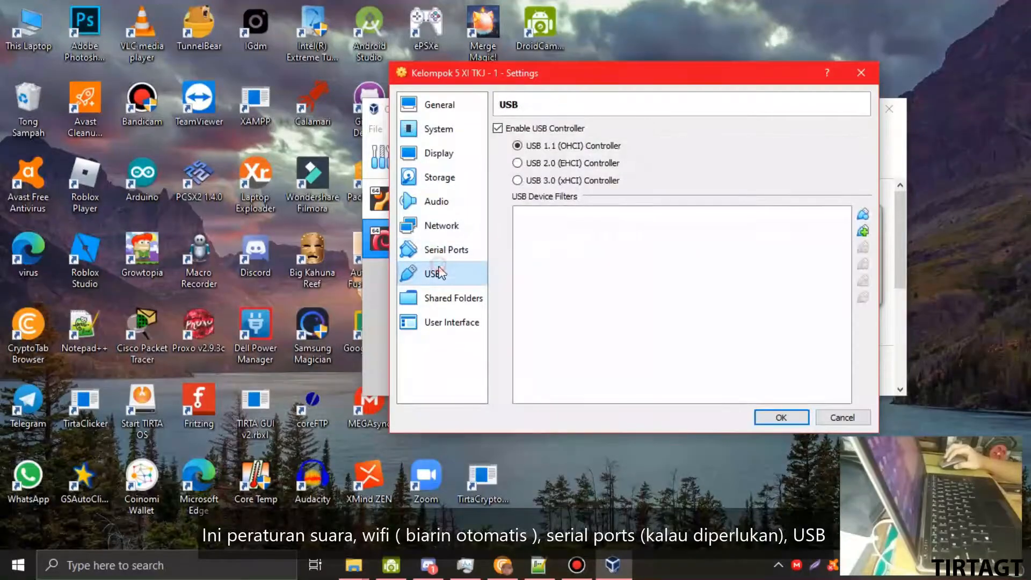
left_click(441, 301)
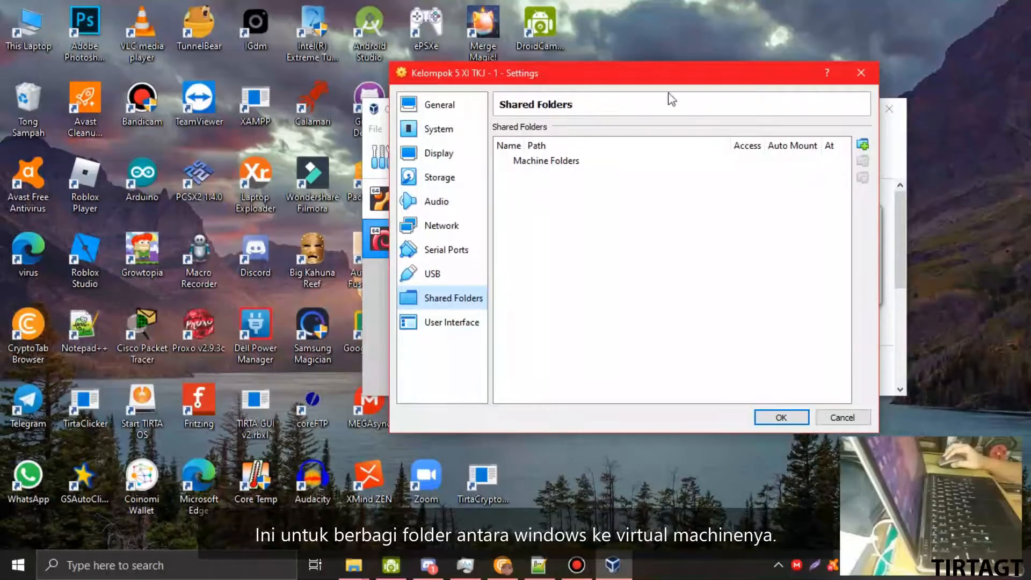
left_click(450, 325)
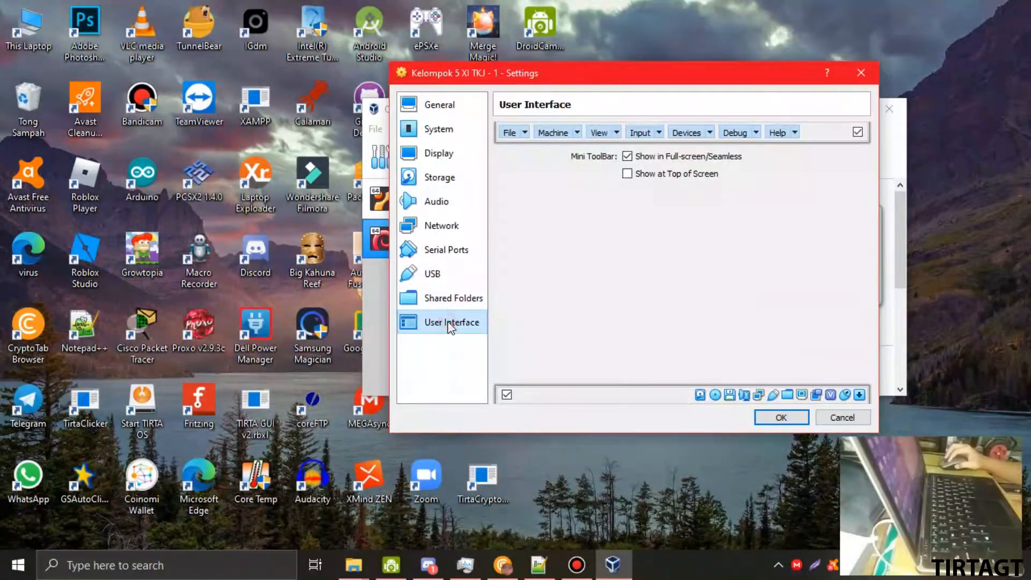
left_click(436, 107)
left_click(510, 131)
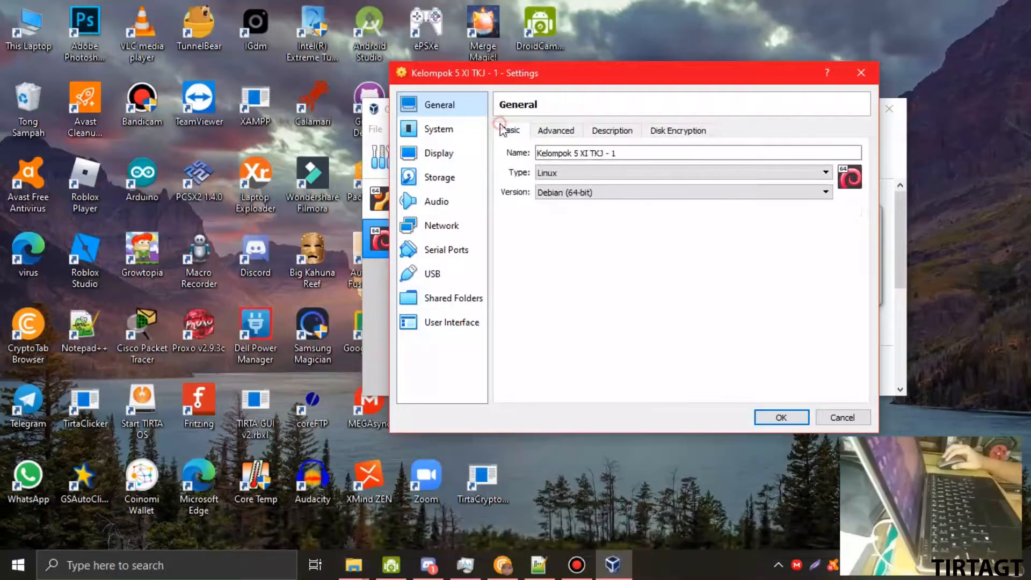
- Save the settings with OK and start the Kelompok 5 XI TKJ - 1 machine
left_click(800, 424)
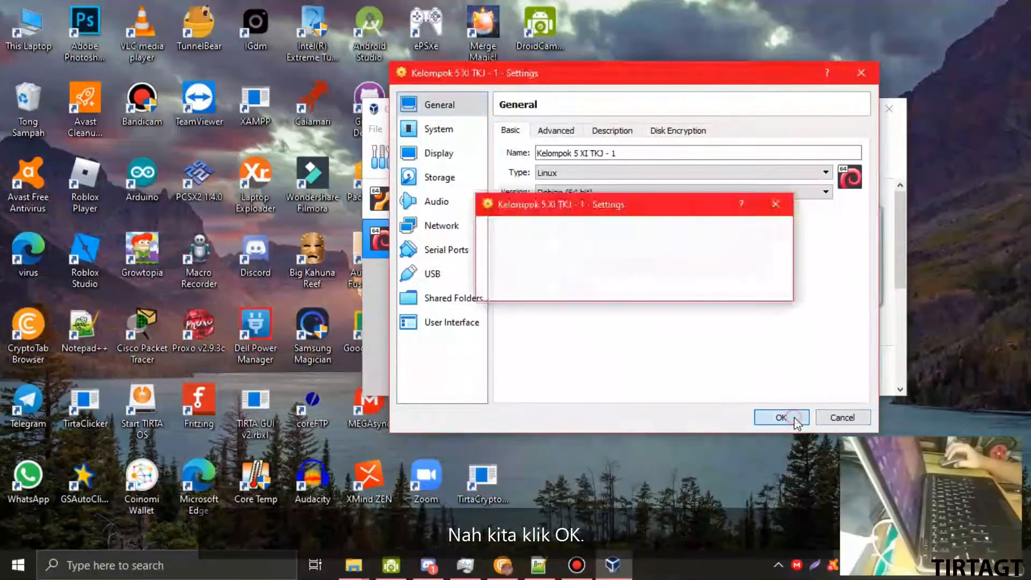
scroll(644, 304, "down", 3)
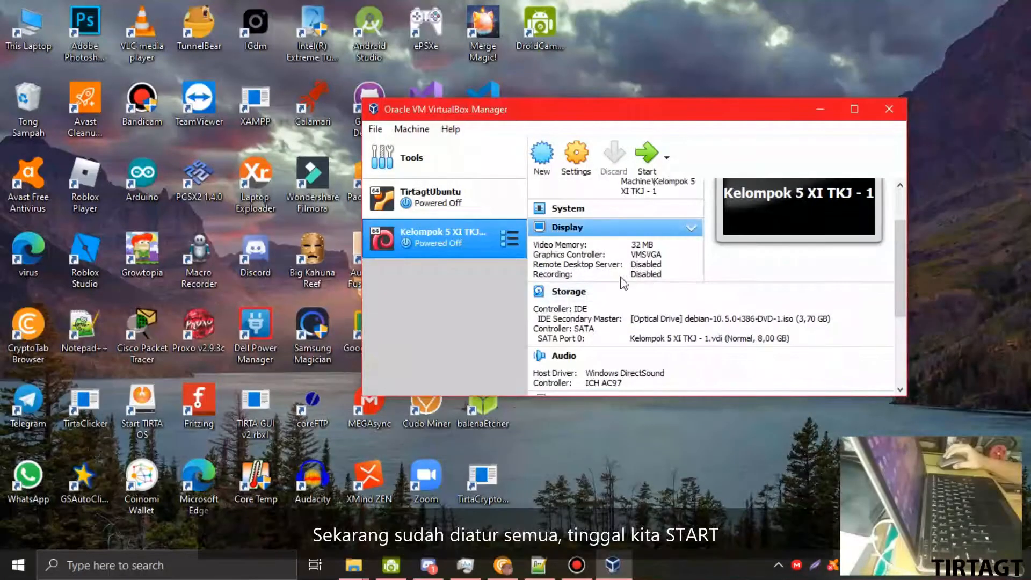
scroll(645, 303, "down", 5)
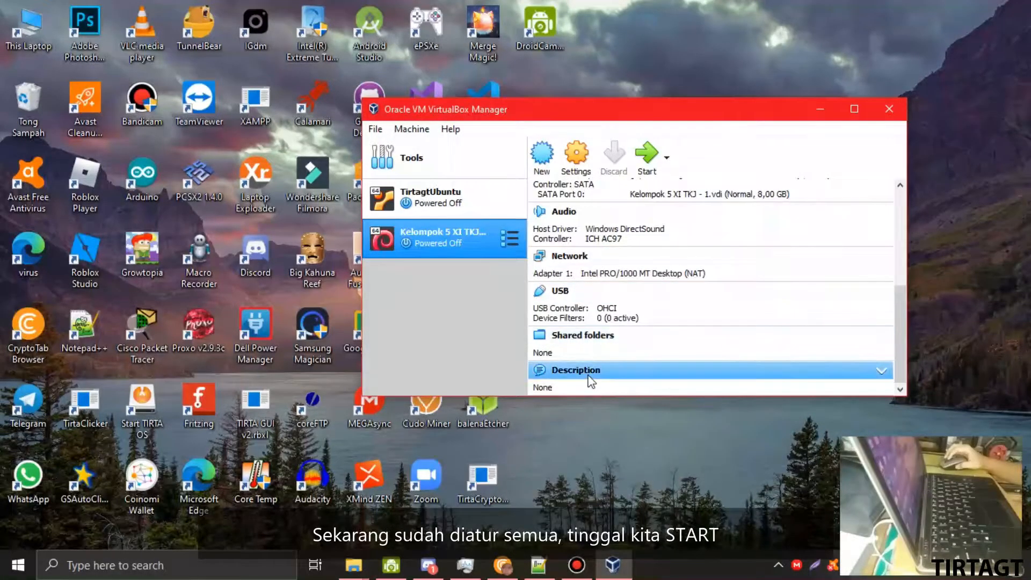
scroll(591, 379, "up", 8)
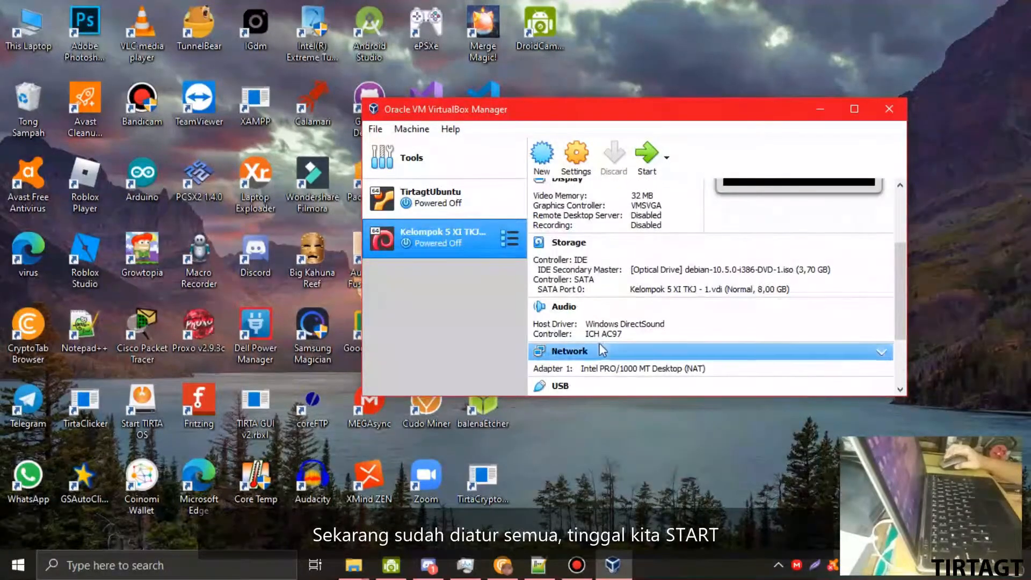
left_click(647, 159)
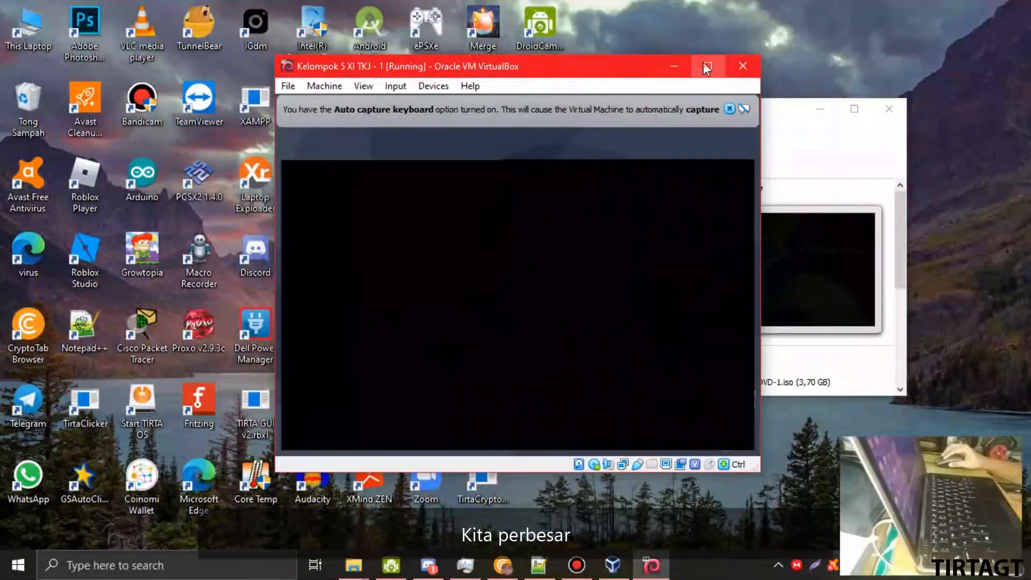
- Maximize the VM window and boot the text-mode Install entry from the Debian menu
left_click(707, 64)
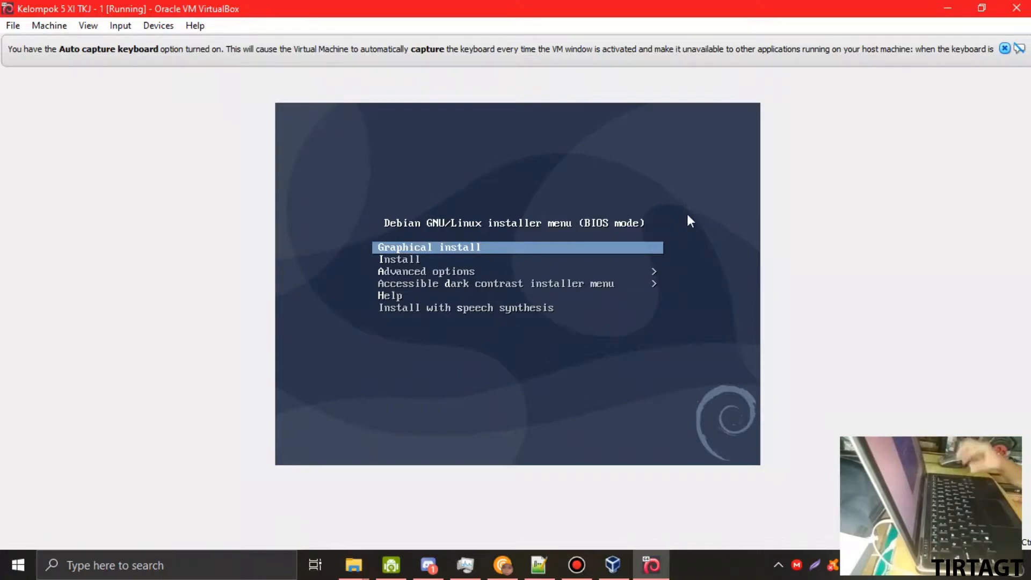
key("Down")
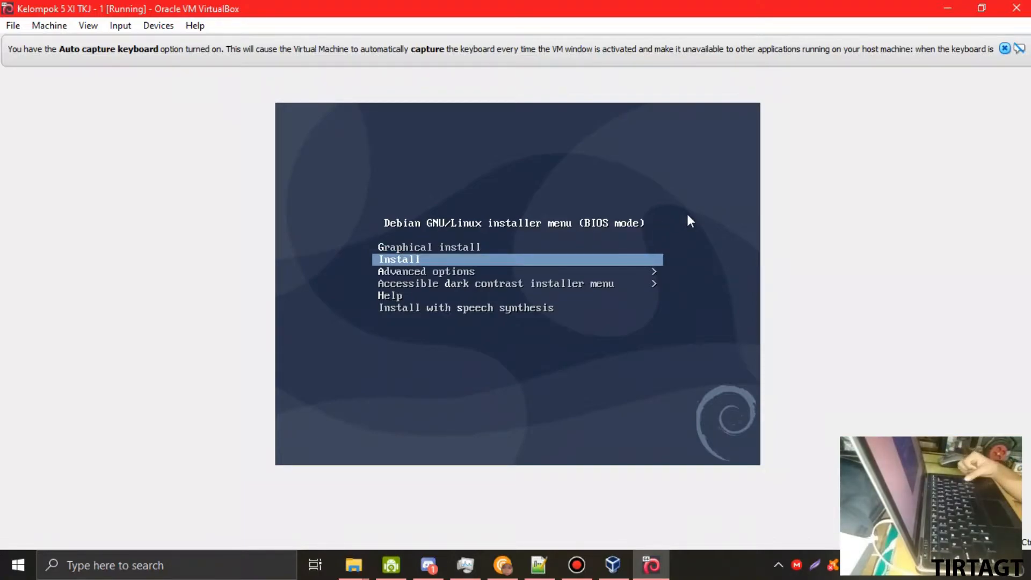
key("Up")
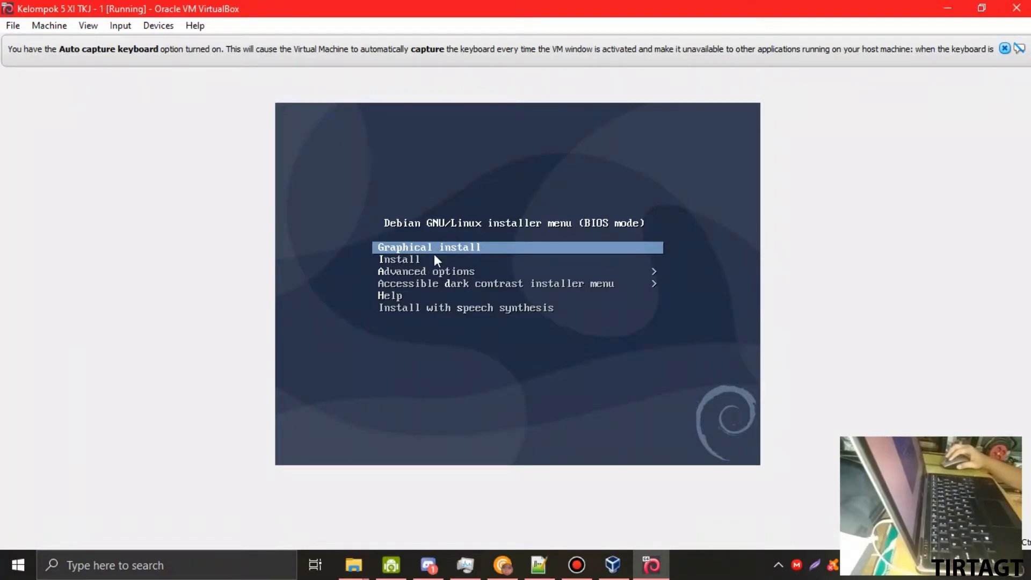
key("Down")
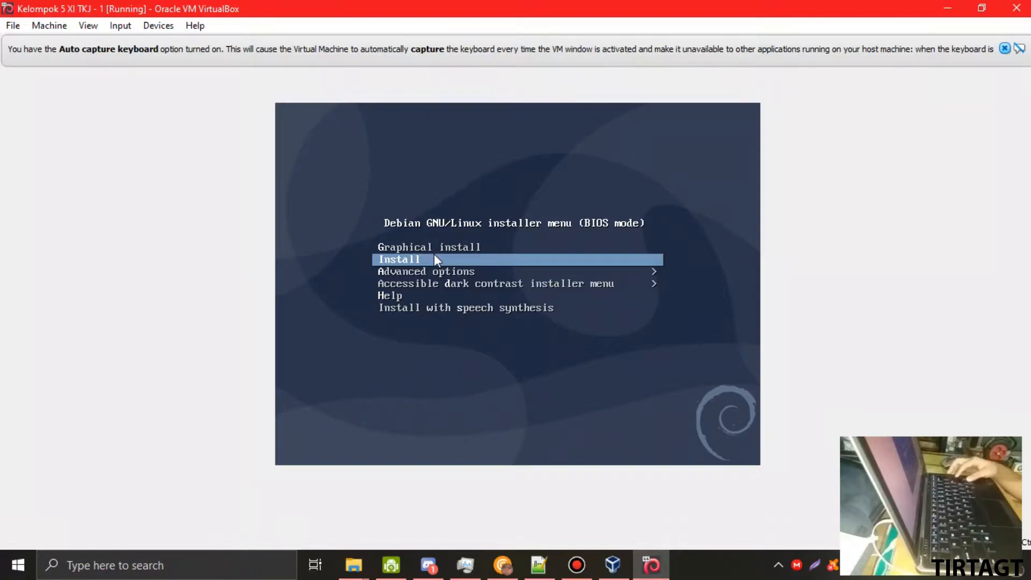
key("Return")
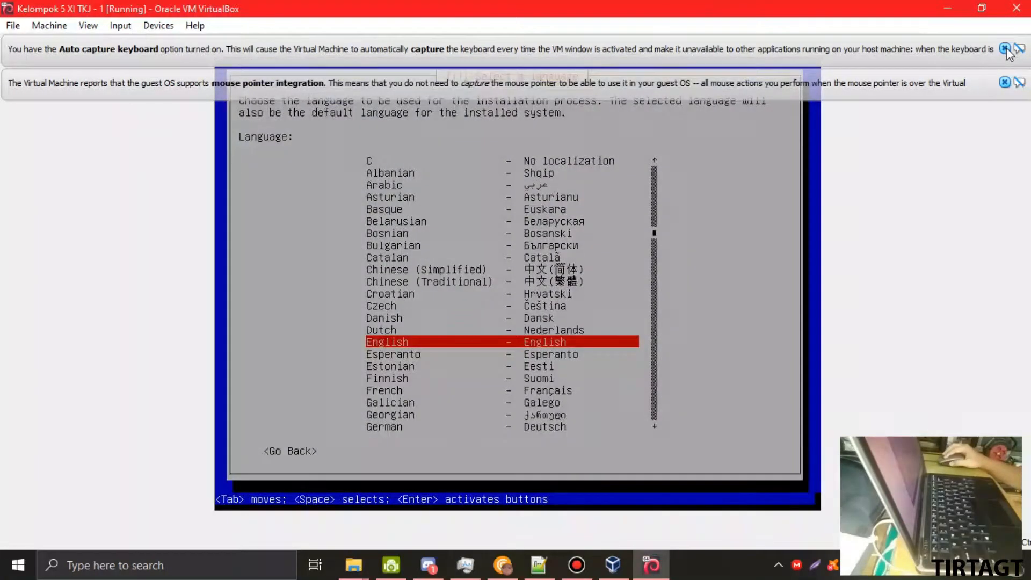
- Dismiss the keyboard and mouse notices and choose Indonesian as the installer language
left_click(1005, 49)
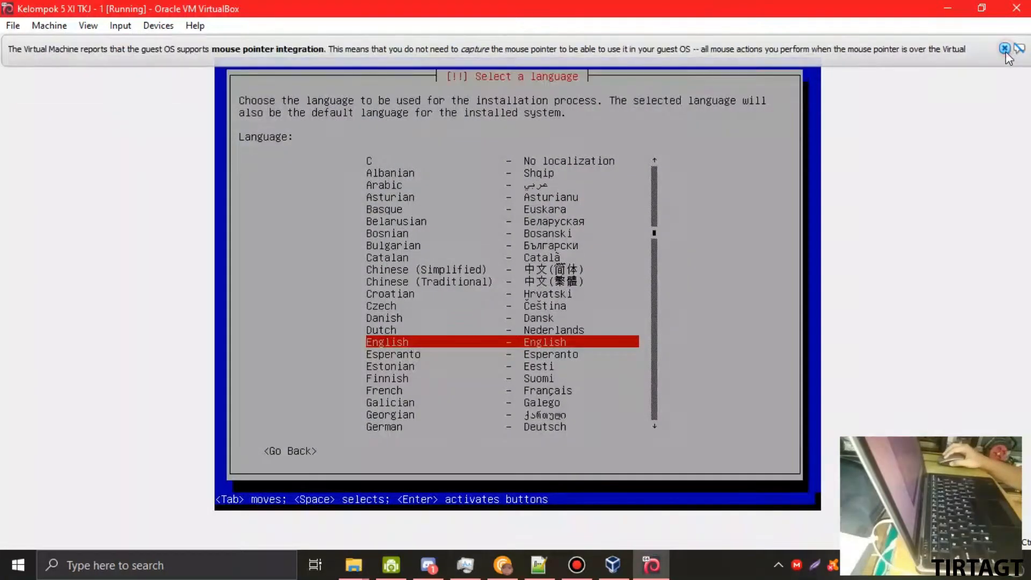
left_click(1005, 49)
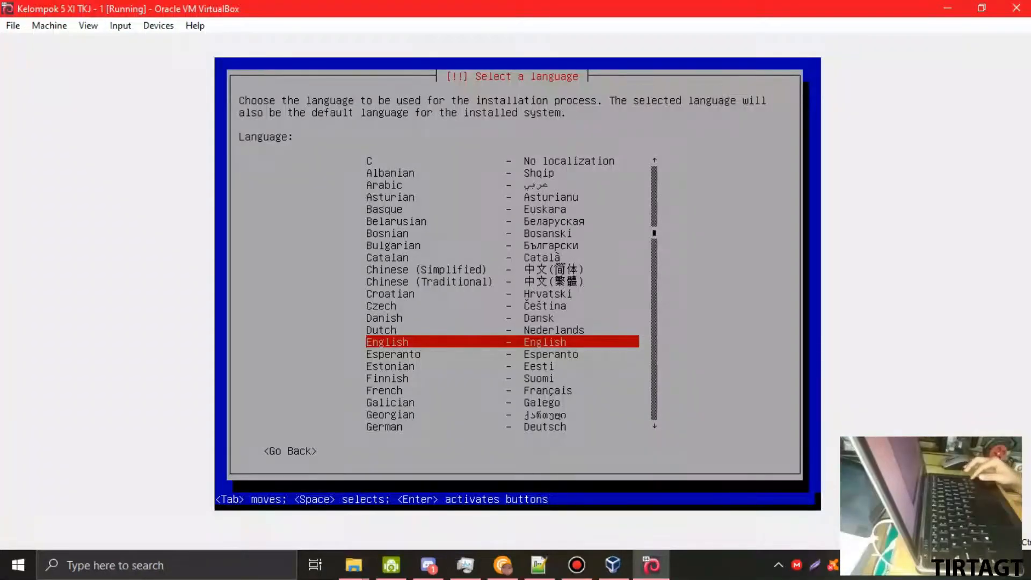
key("Down")
key("Down")
key("Down")
key("Down")
key("Down")
key("Down")
key("Down")
key("Down")
key("Down")
key("Down")
key("Down")
key("Down")
key("Down")
key("Down")
key("Down")
key("Down")
key("Down")
key("Down")
key("Down")
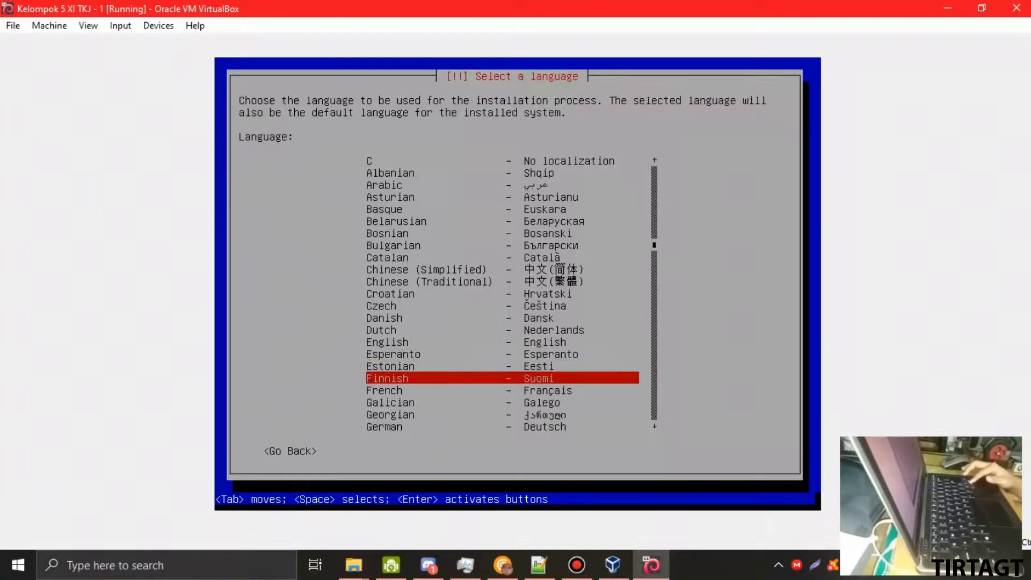
key("Down")
key("Down")
key("Down")
key("Up")
key("Up")
key("Up")
key("Up")
key("Up")
key("Up")
key("Up")
key("Up")
key("Up")
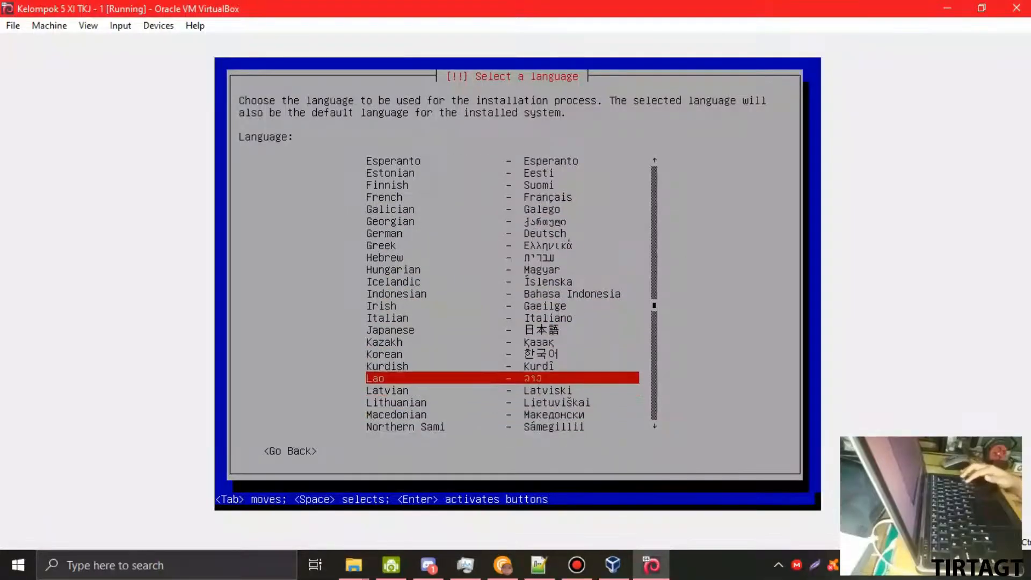
key("Up")
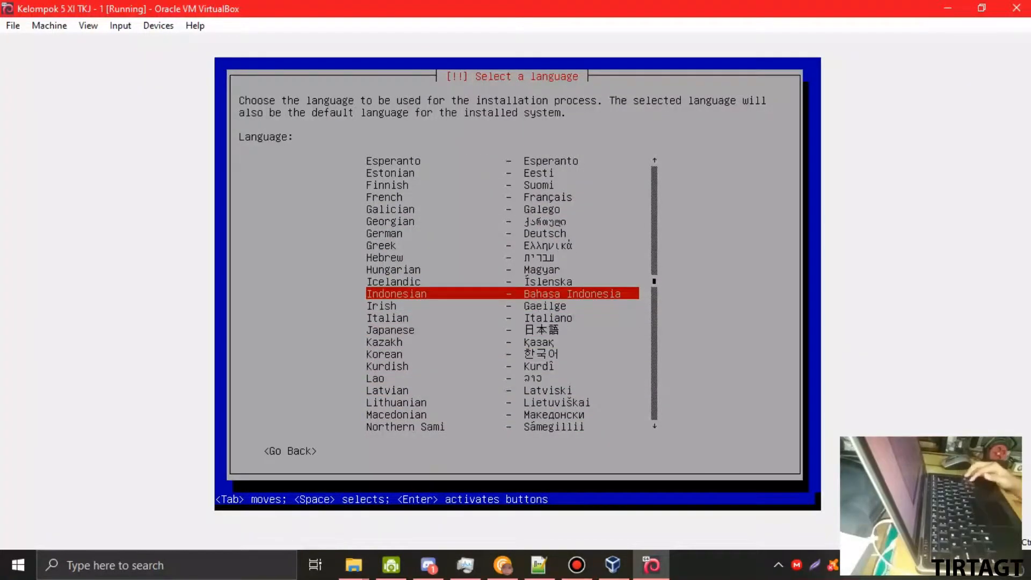
key("Return")
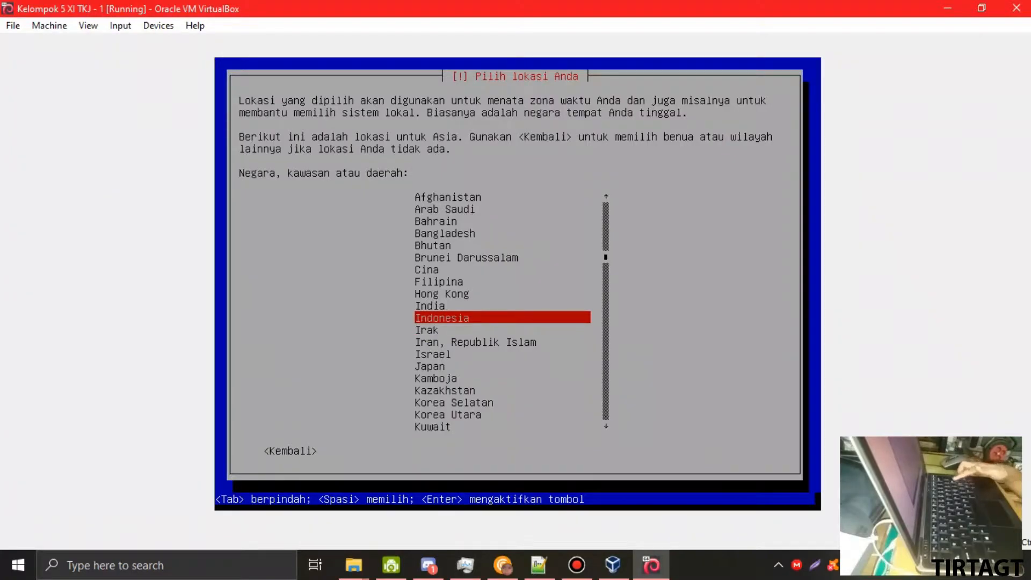
- Accept Indonesia as the location and keep Inggris Amerika highlighted as keymap
key("Return")
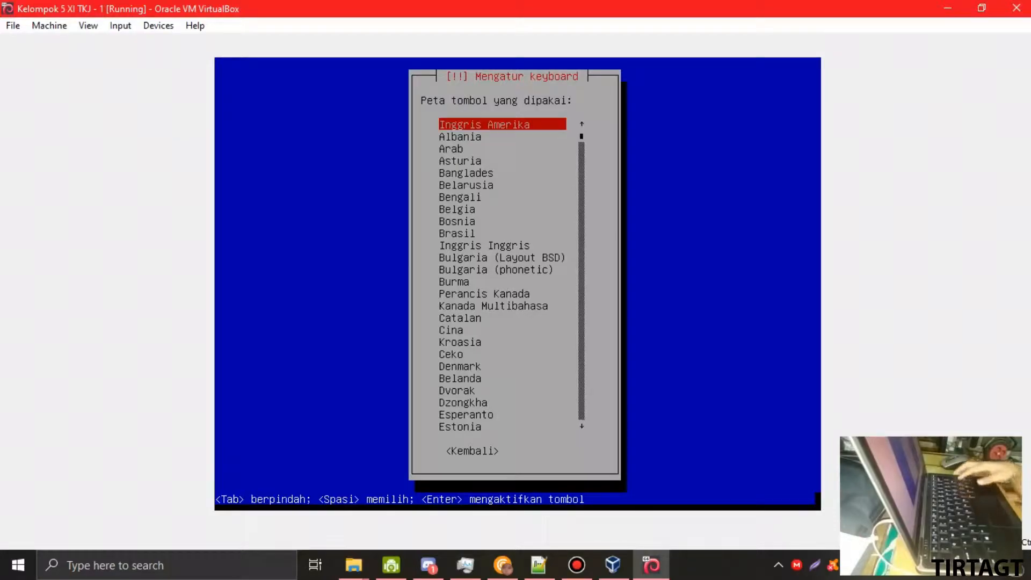
key("Down")
key("Up")
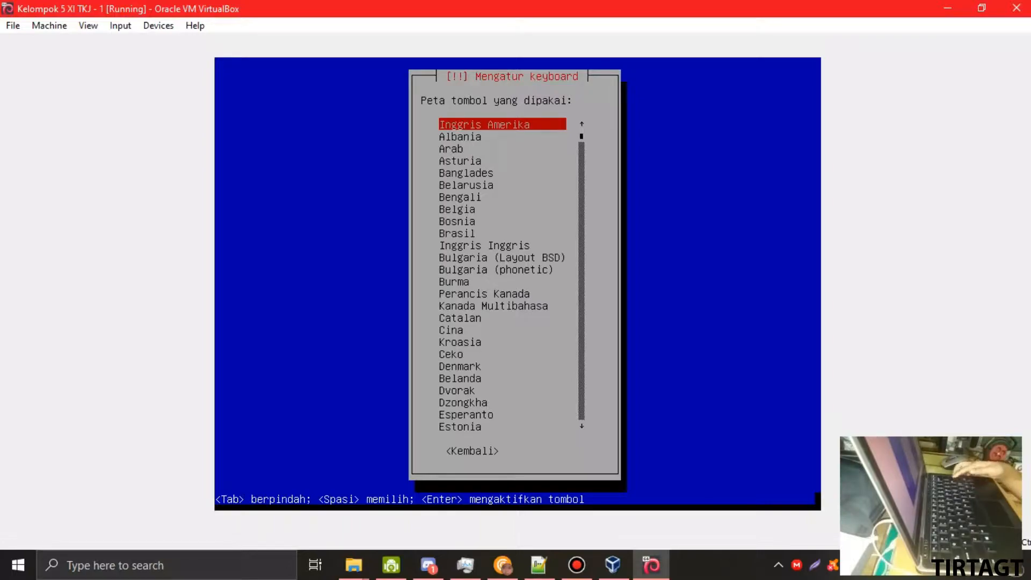
- Confirm the Inggris Amerika keymap and wait while the network configures automatically
key("Return")
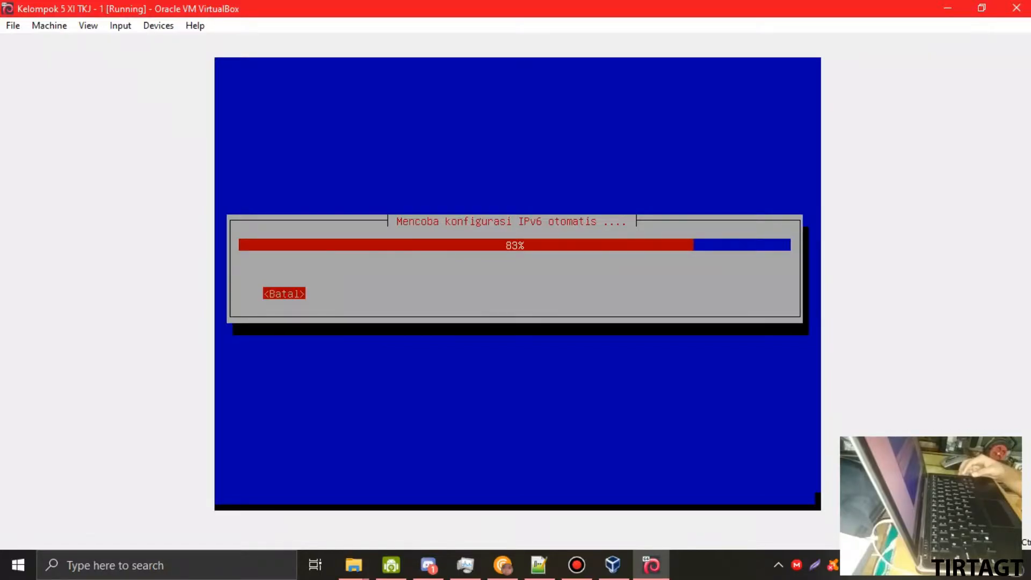
left_click(981, 7)
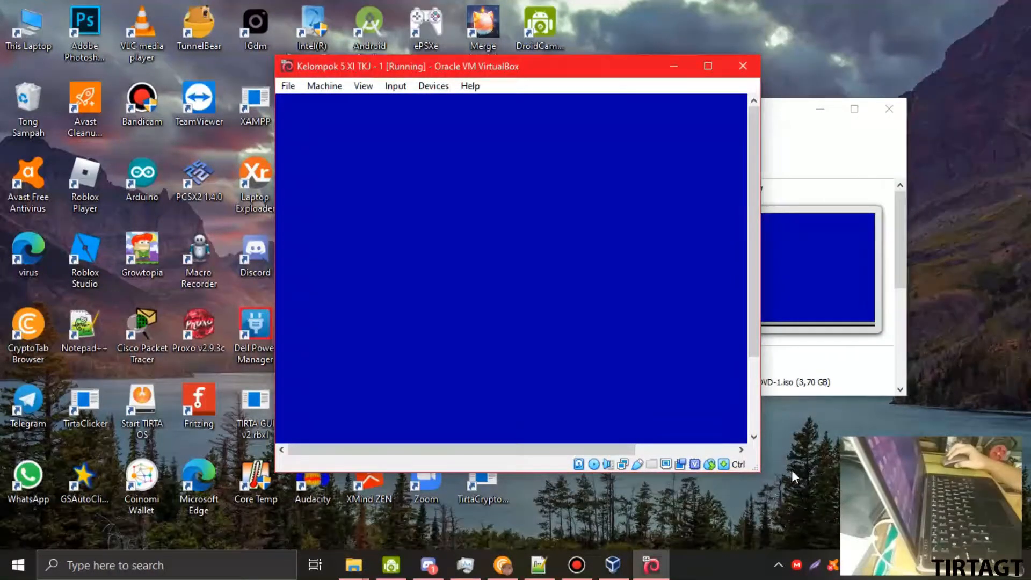
left_click(709, 66)
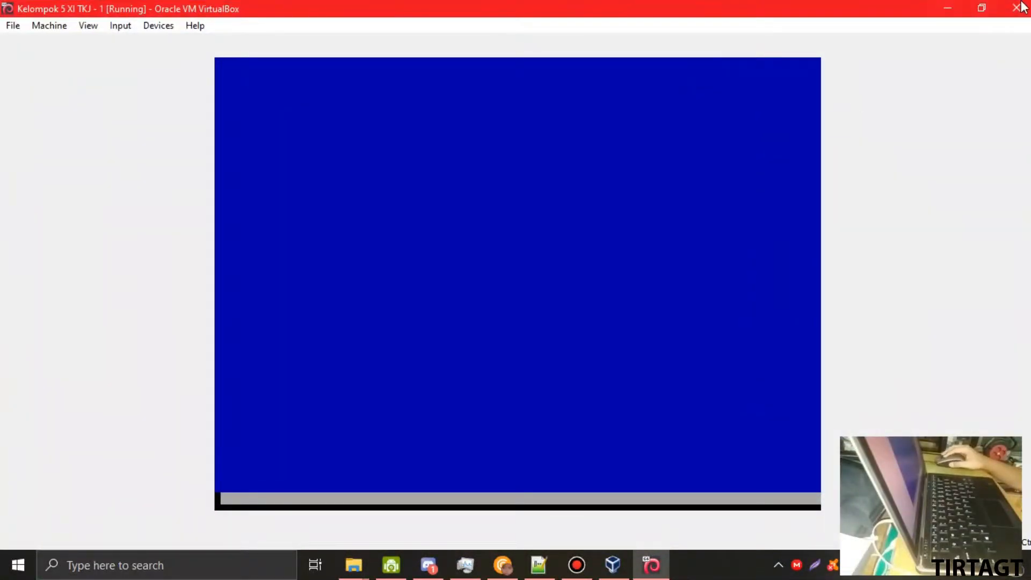
left_click(981, 8)
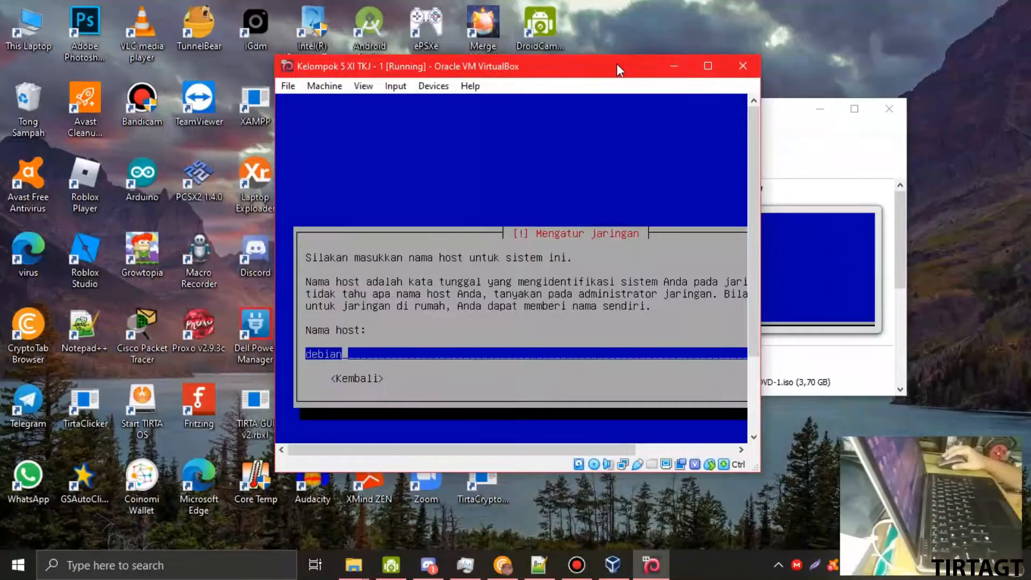
- Change the host name from 'debian' to 'kelompok5' and continue with an empty domain name
left_click_drag(604, 72, 581, 73)
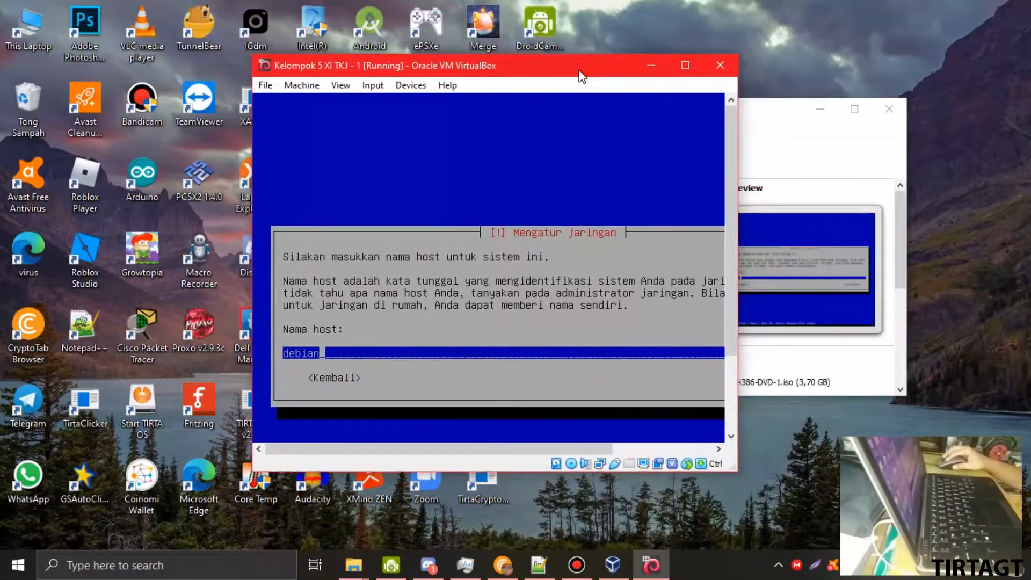
left_click(683, 65)
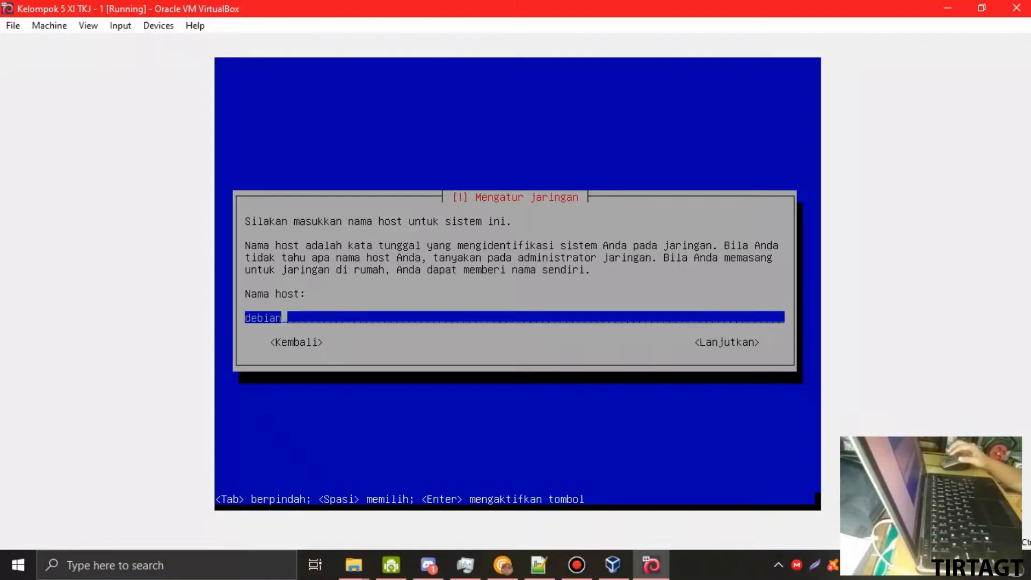
key("BackSpace")
key("BackSpace")
key("BackSpace")
key("BackSpace")
key("BackSpace")
key("BackSpace")
type("kelompok 5 XI")
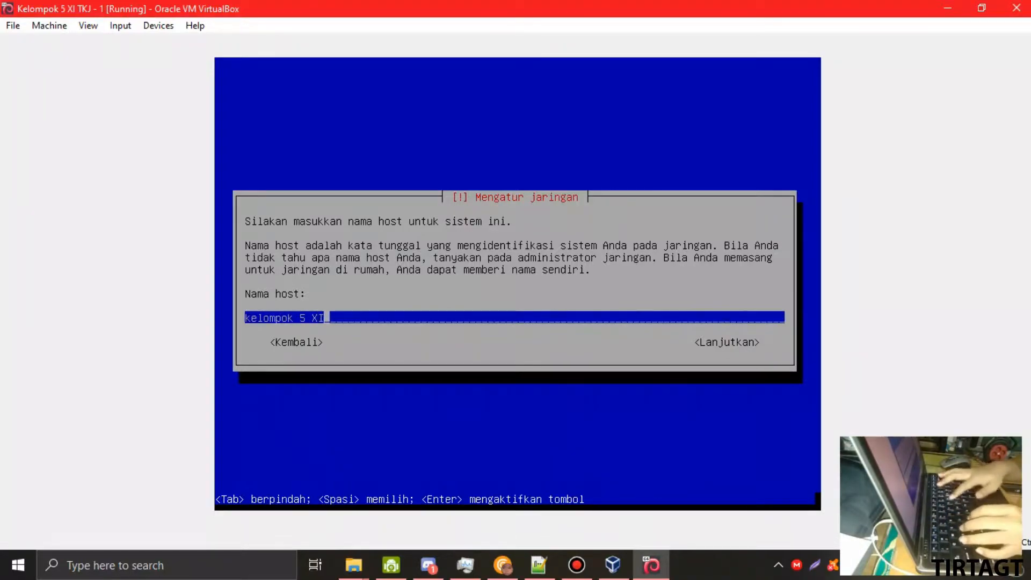
key("BackSpace")
key("BackSpace")
key("BackSpace")
key("BackSpace")
key("BackSpace")
type("5")
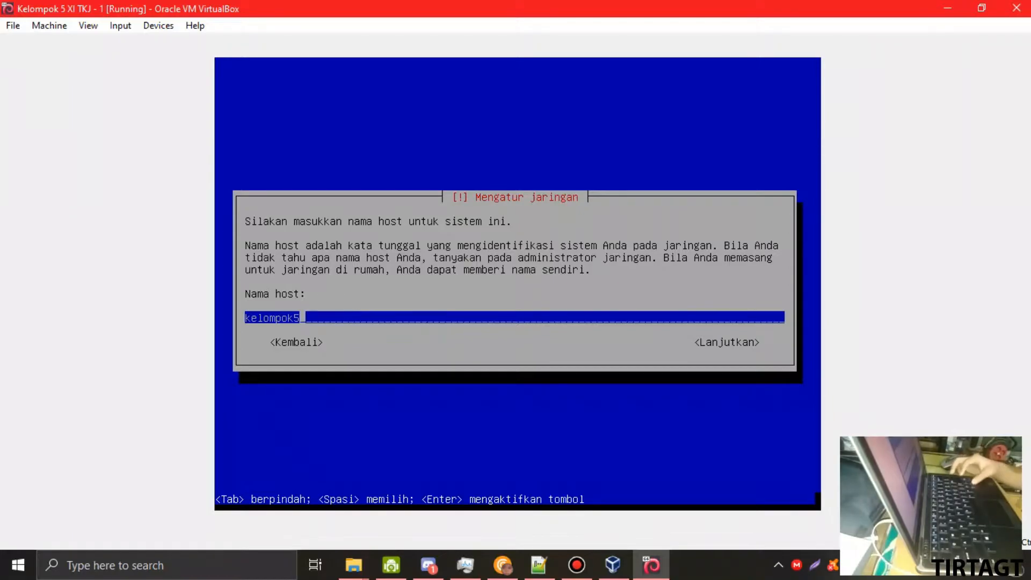
key("Return")
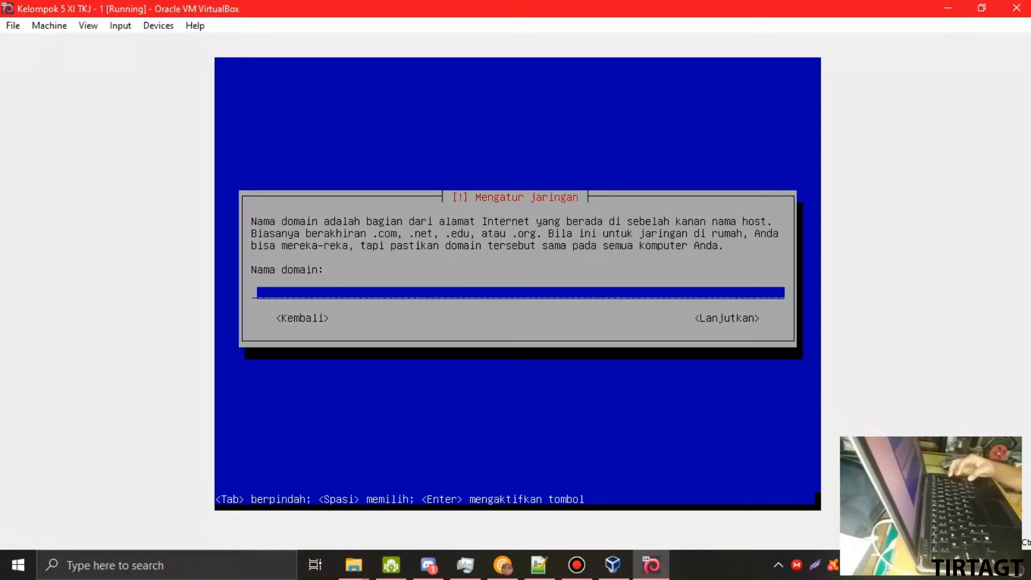
key("Tab")
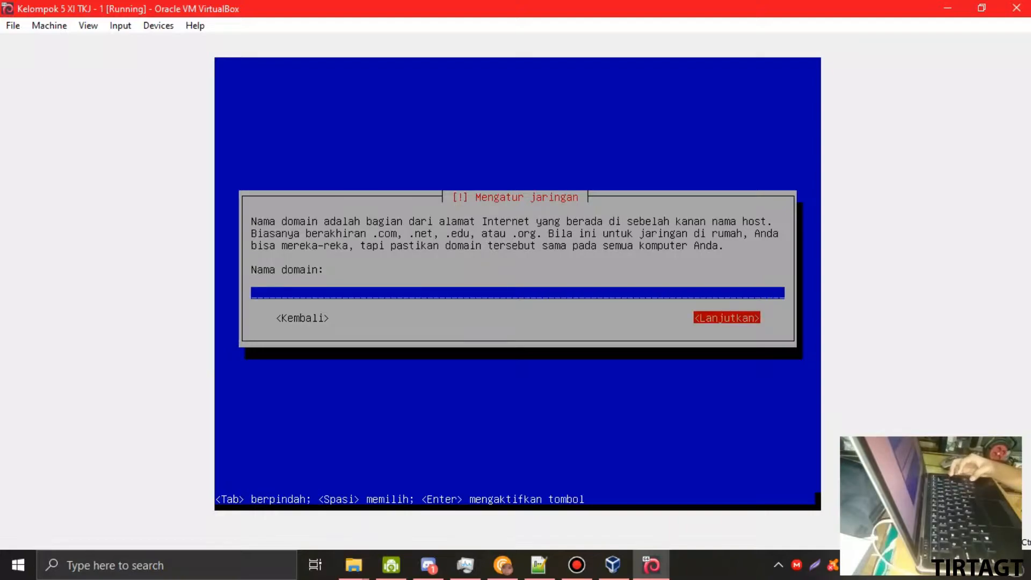
key("Return")
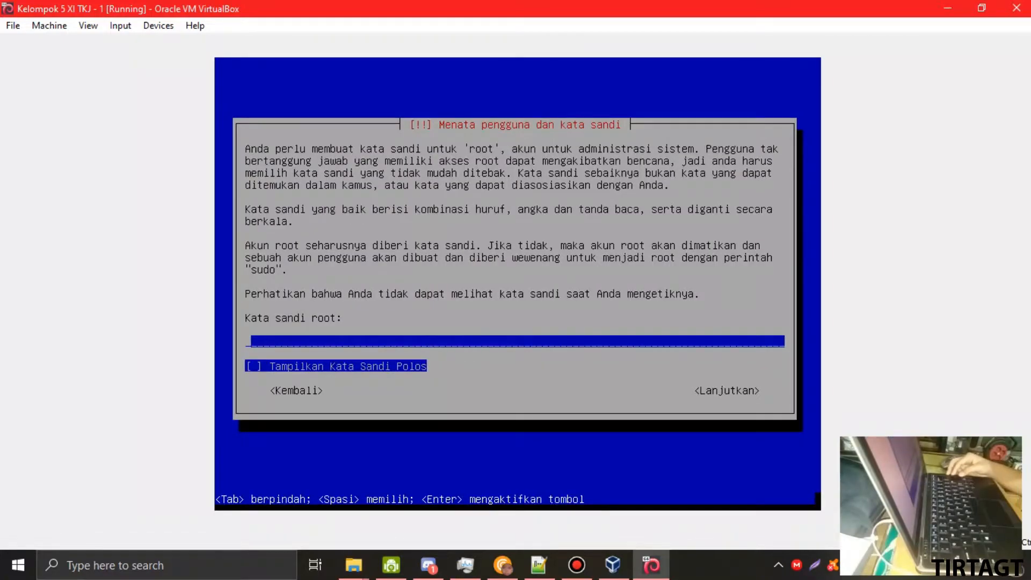
- Enter the root password, checking it in plain text before submitting
key("Tab")
key("shift+Tab")
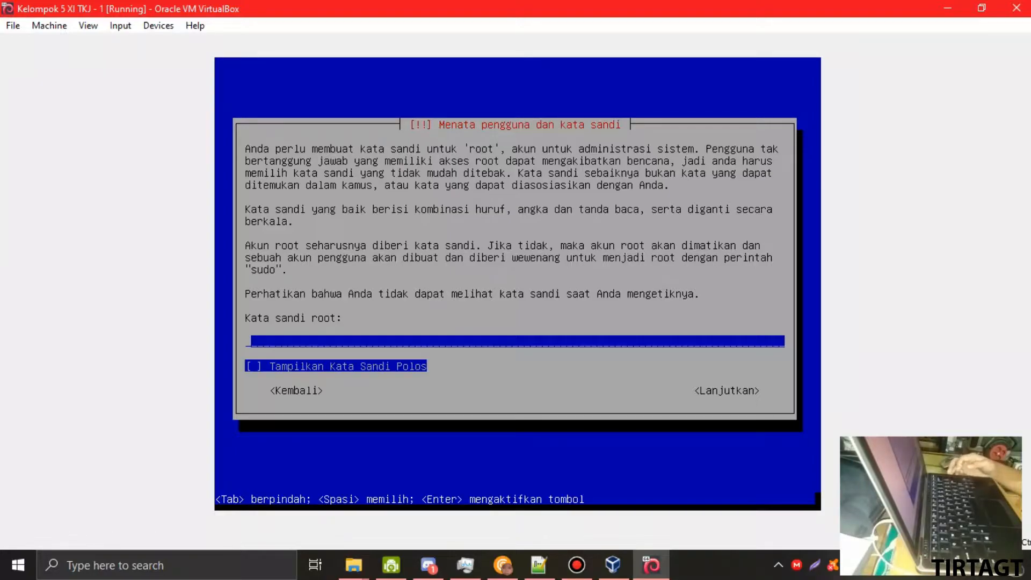
type("*******")
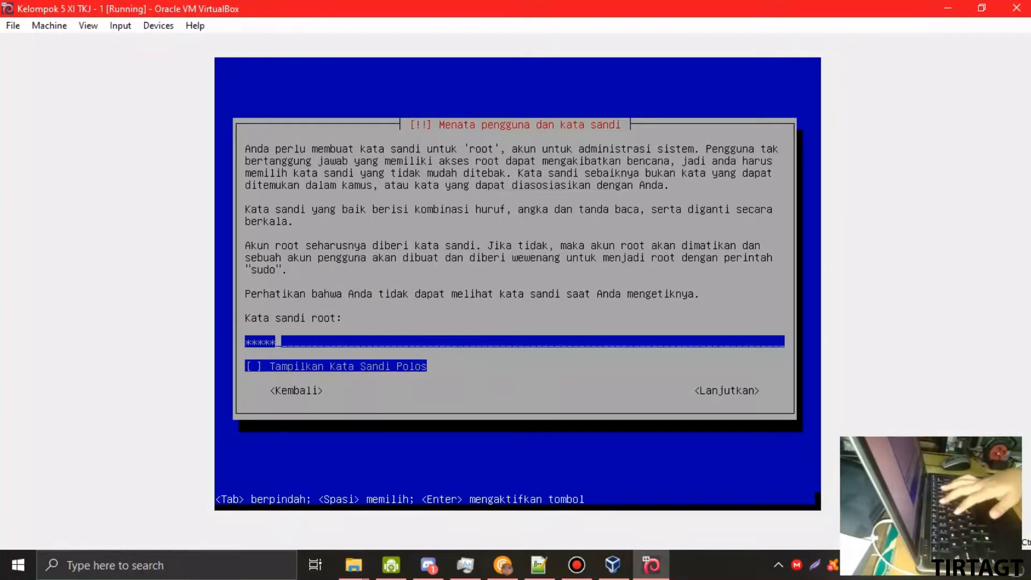
type("**")
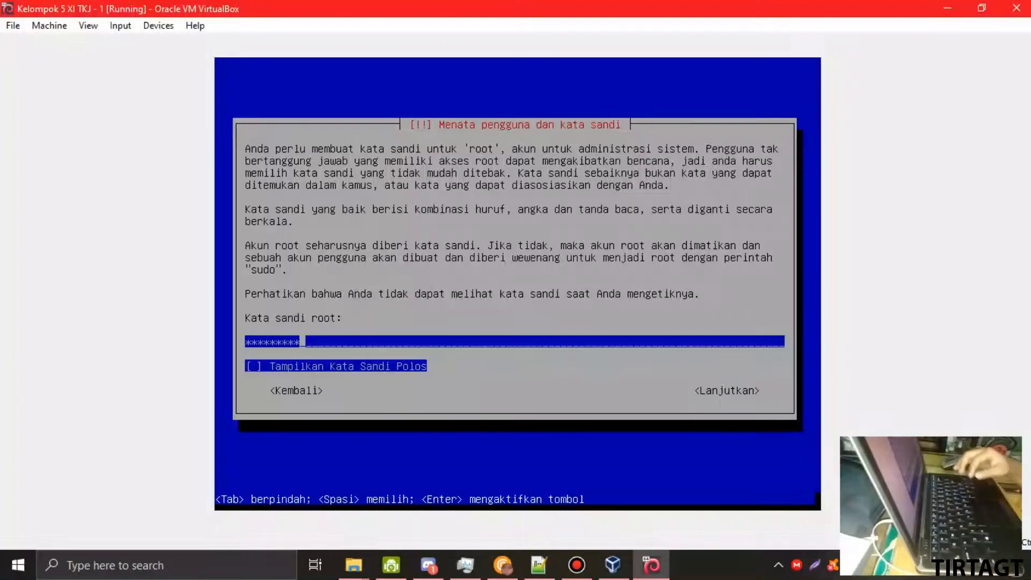
key("Return")
key("Up")
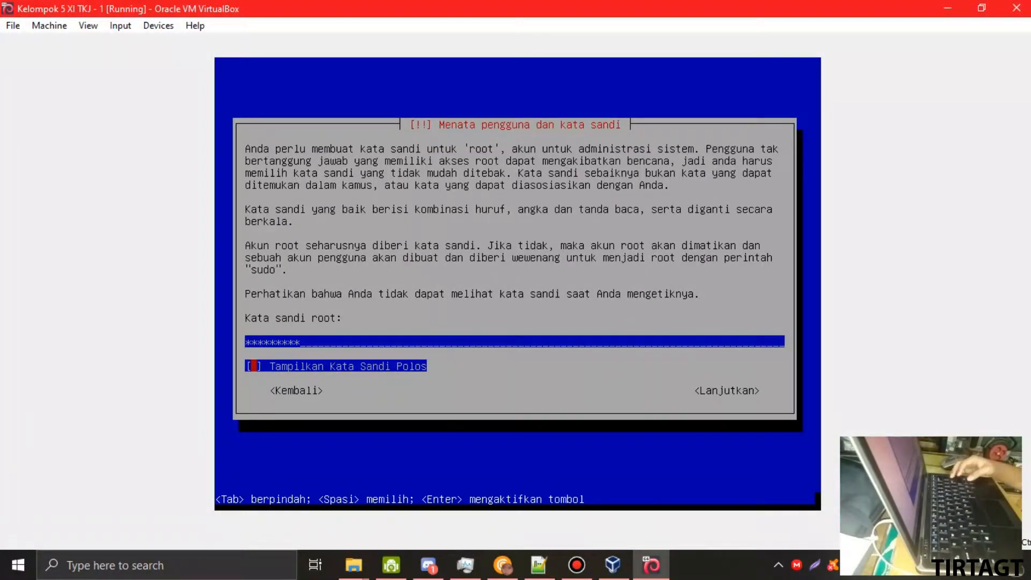
key("space")
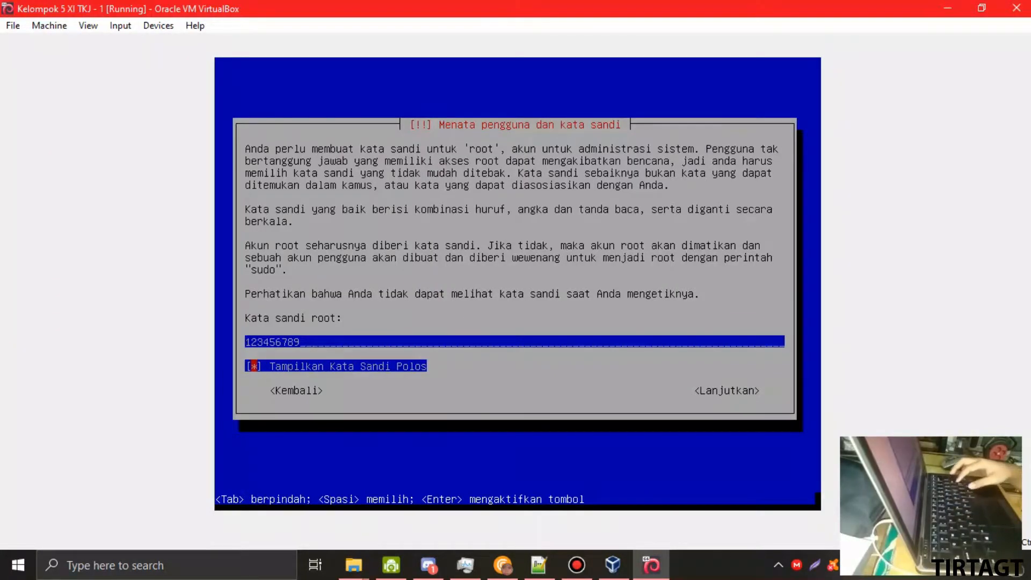
key("space")
key("Tab")
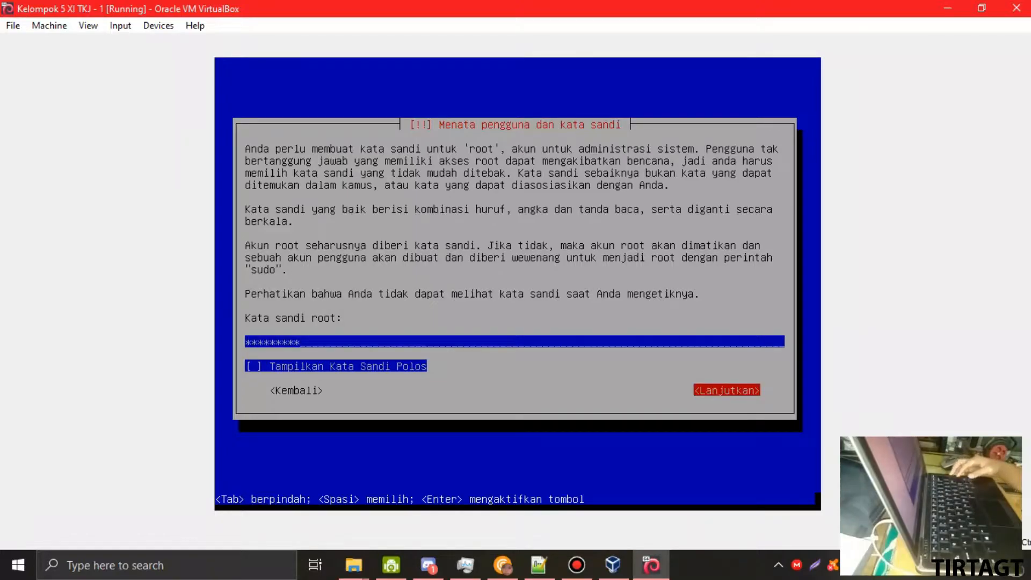
key("Return")
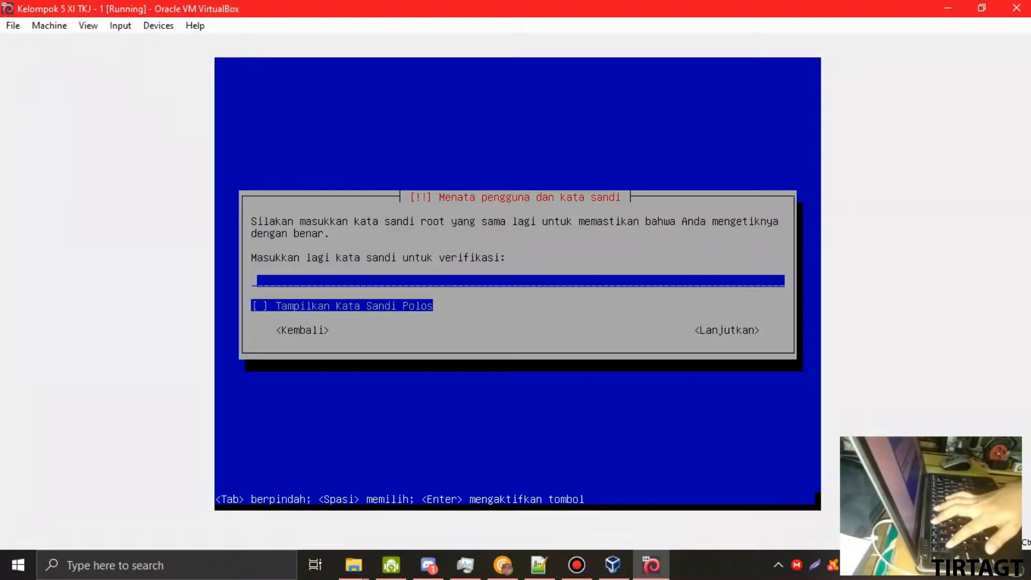
- Re-enter the root password for verification and continue
type("*******")
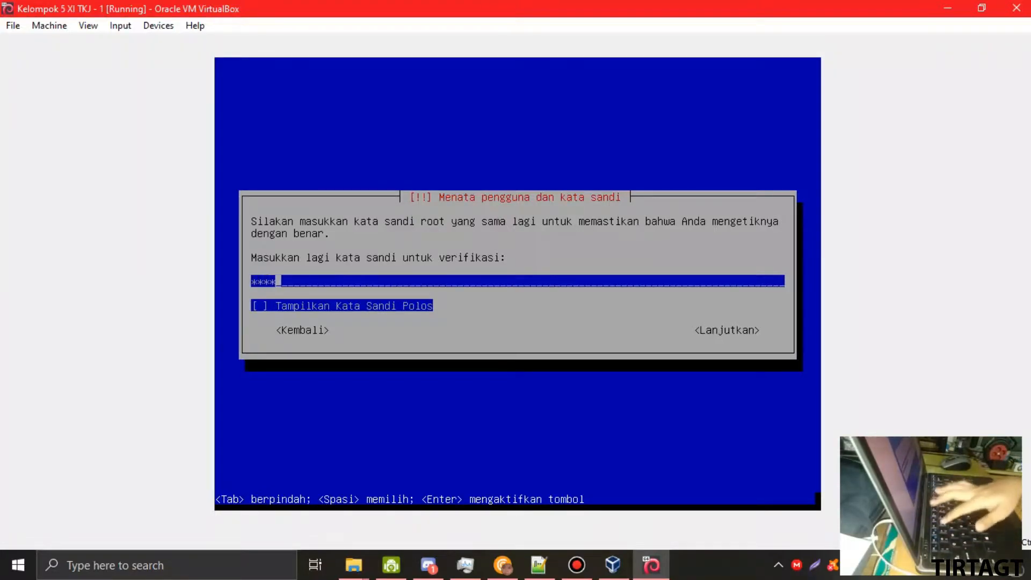
type("**")
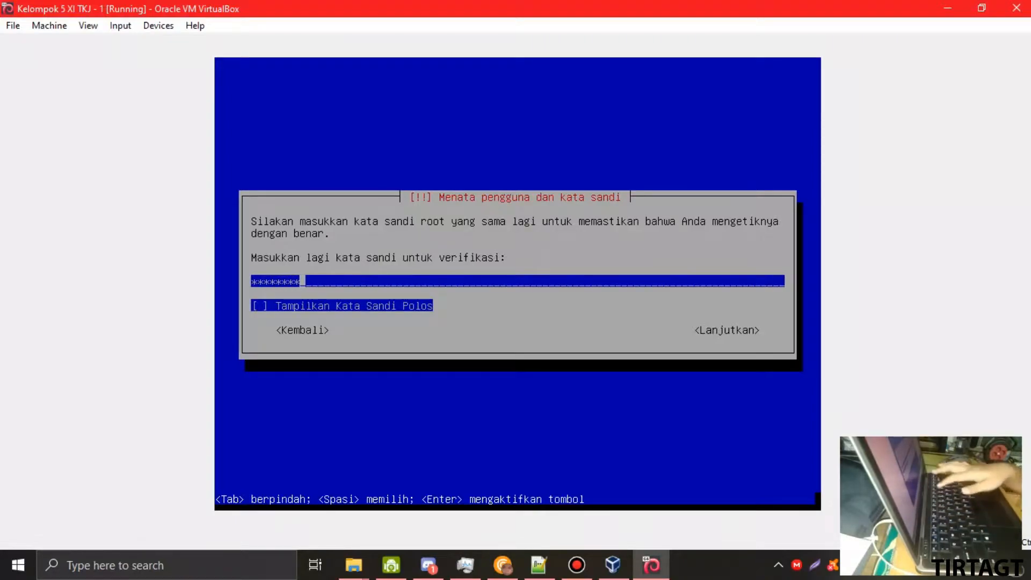
key("Tab")
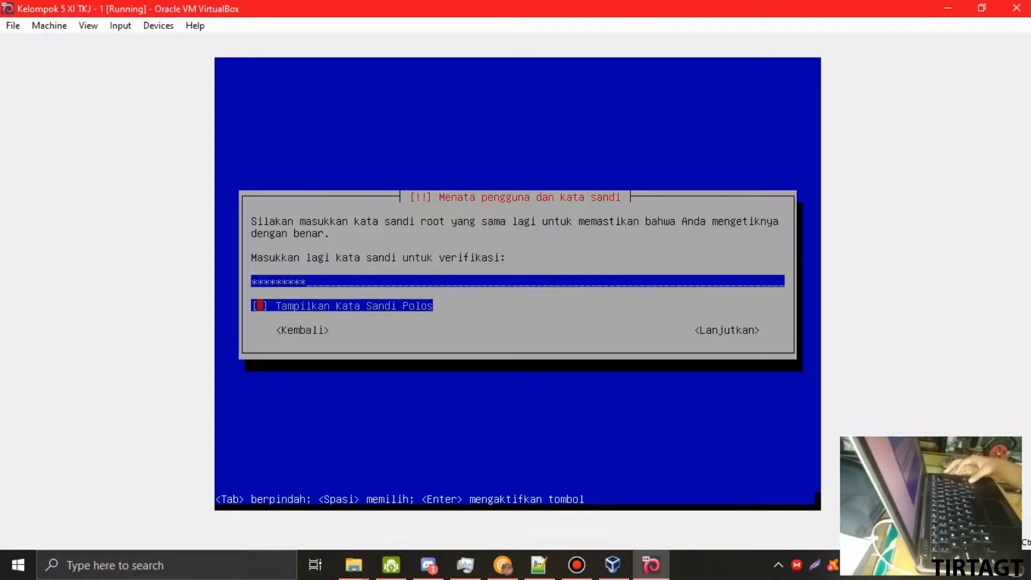
key("space")
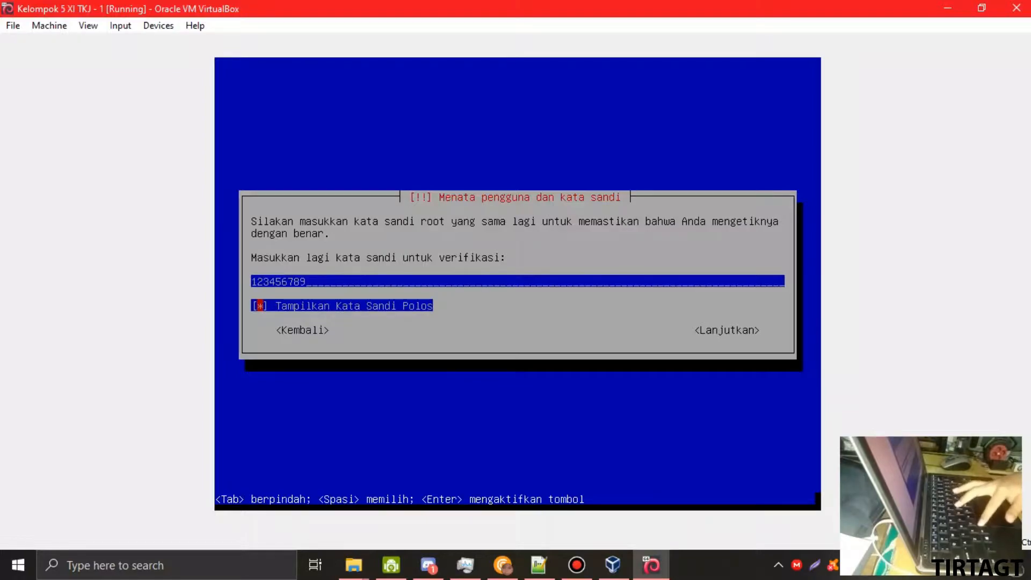
key("space")
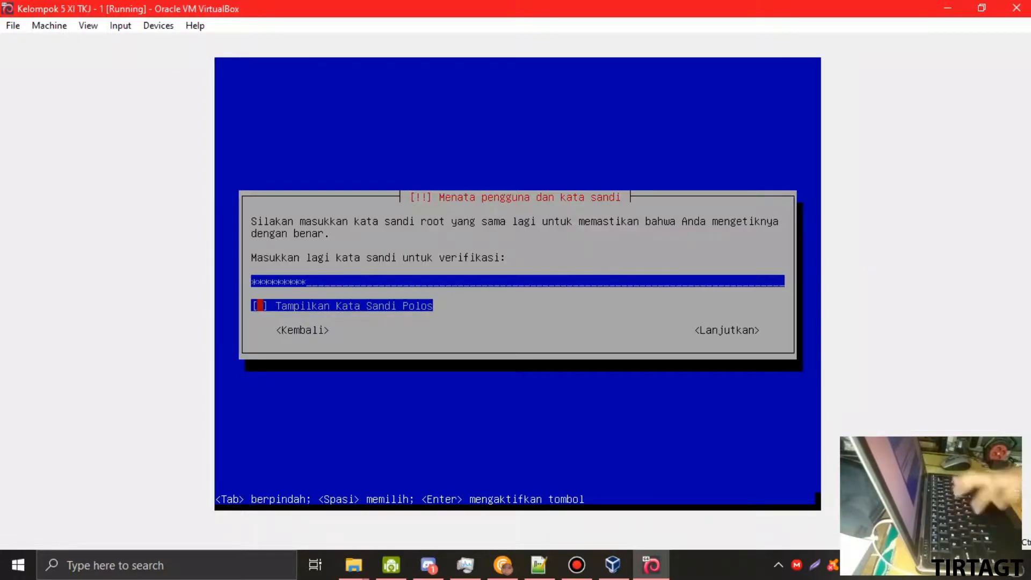
key("Tab")
key("Return")
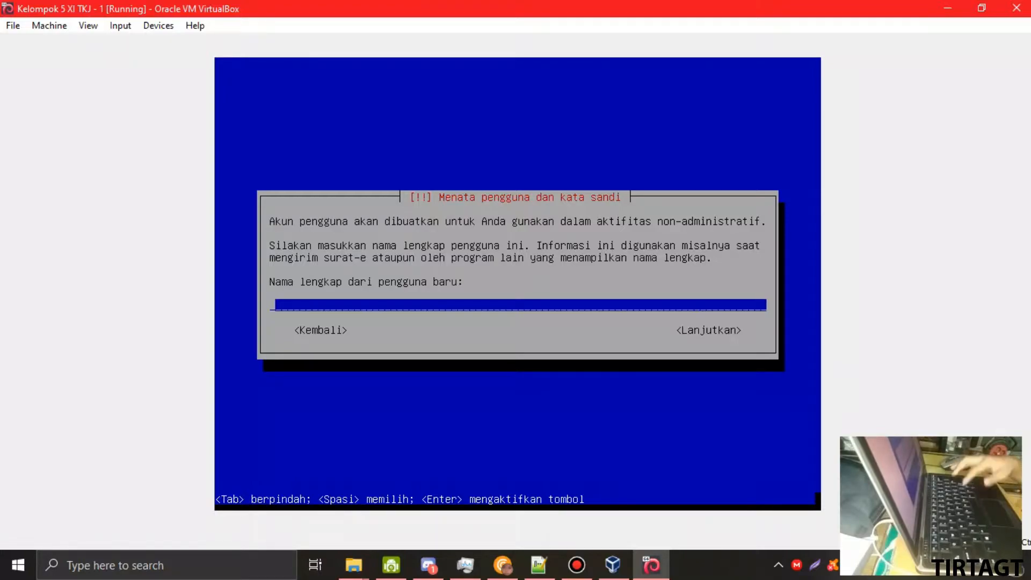
- Enter kelompok5 as the new user's full name and accept username kelompok5
type("kelompok")
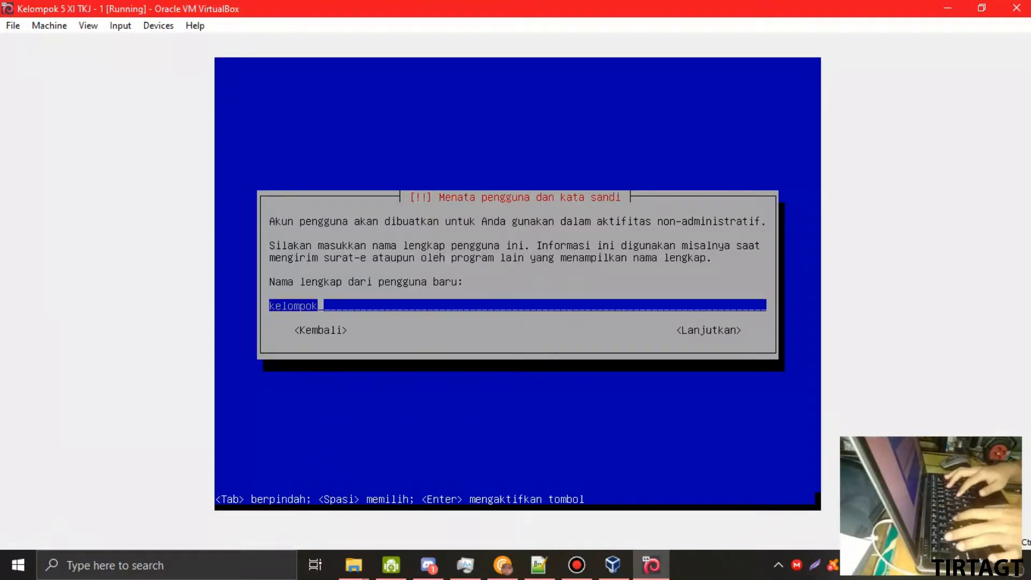
type("5")
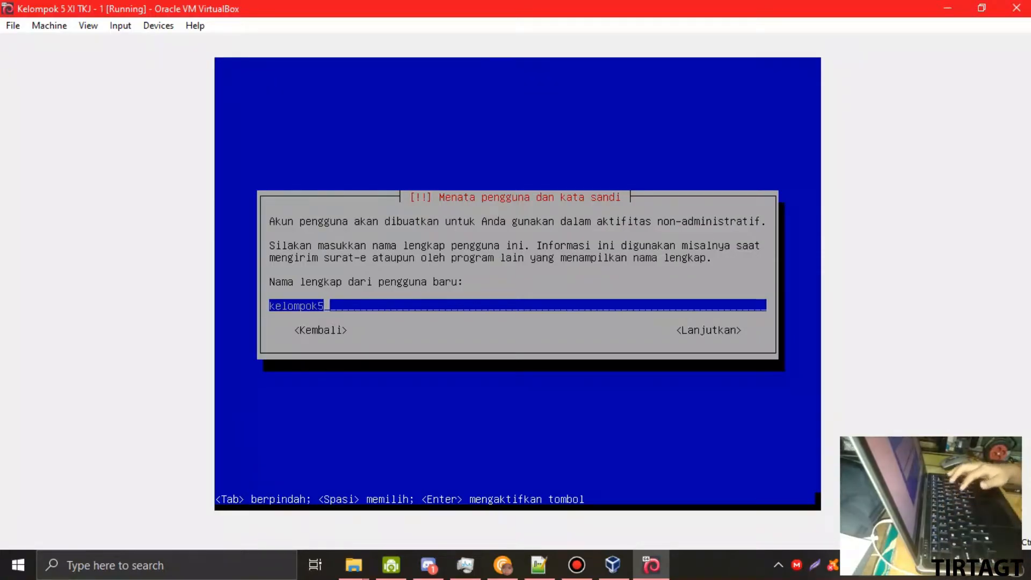
key("Return")
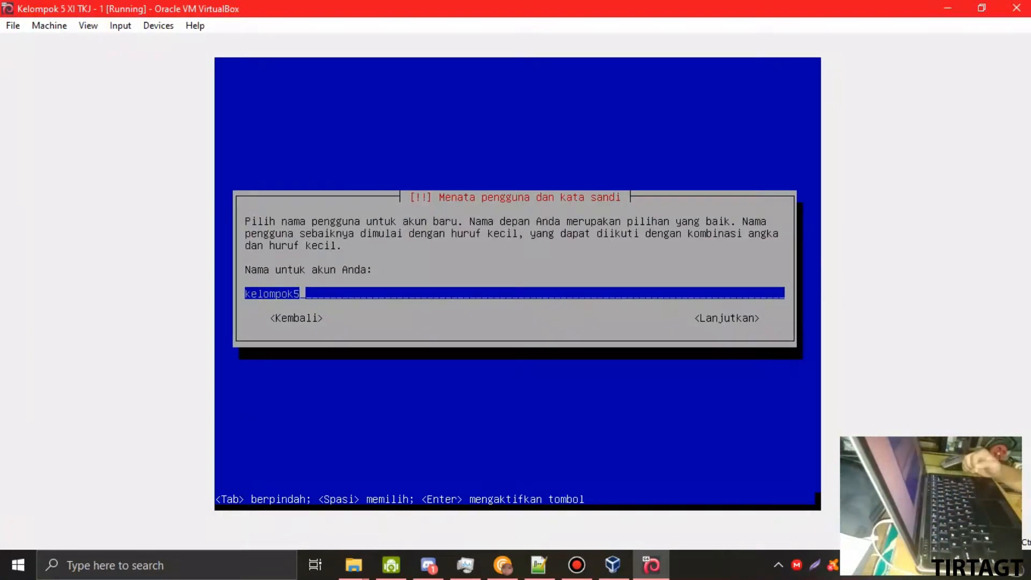
key("Tab")
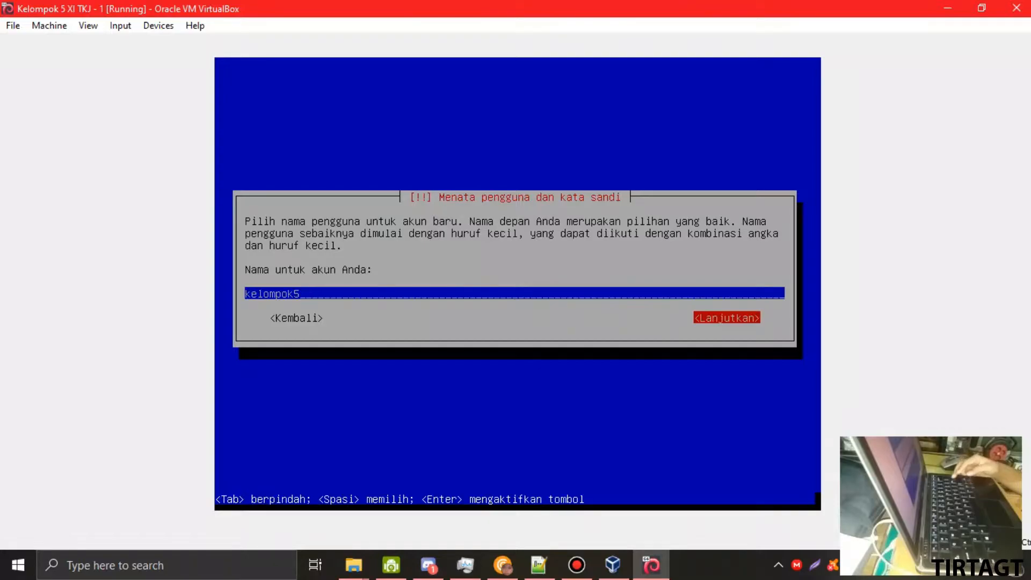
key("Return")
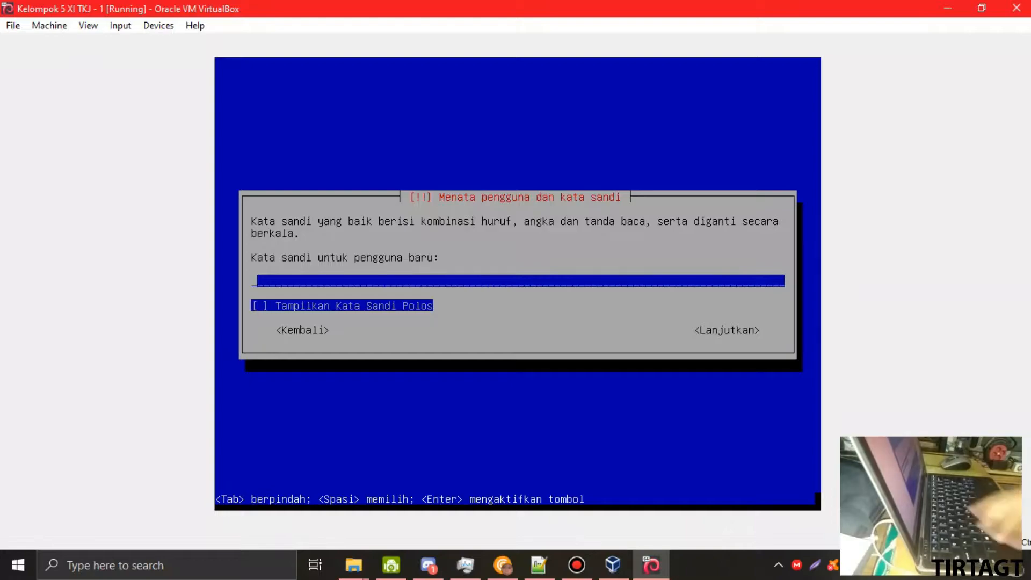
- Type the new user's password and its verification entry
type("123456")
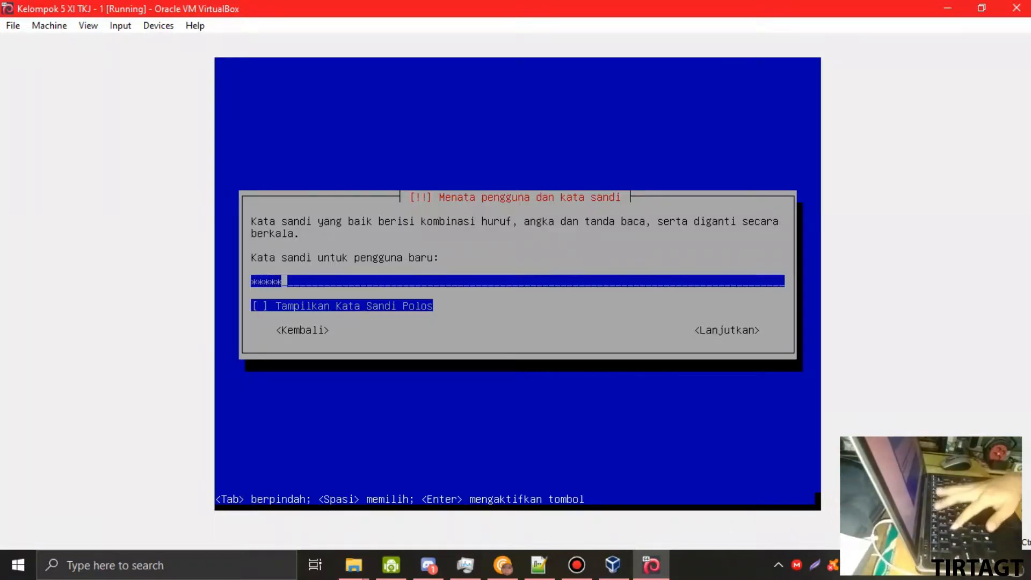
type("7")
key("Tab")
key("space")
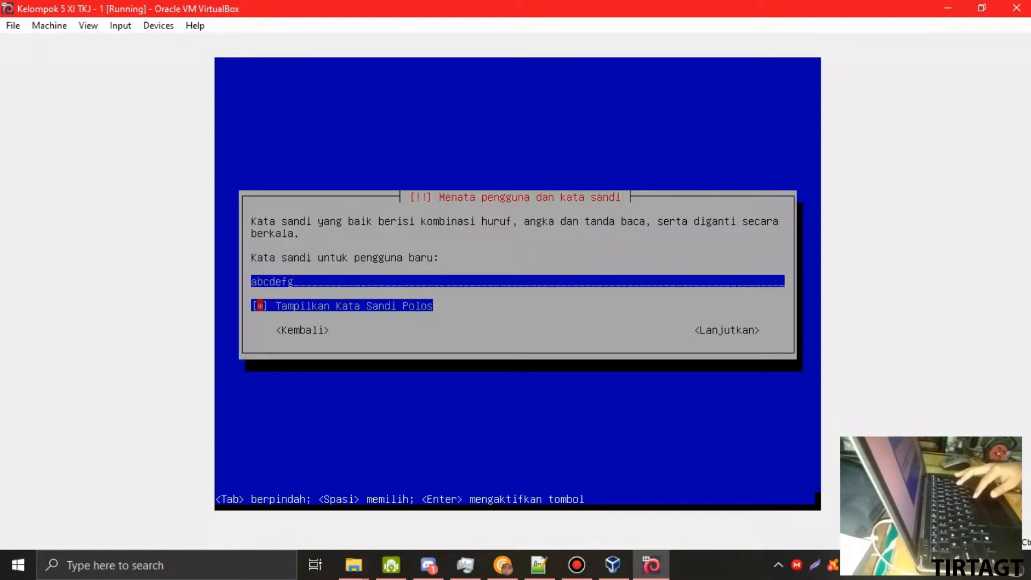
key("Tab")
key("Return")
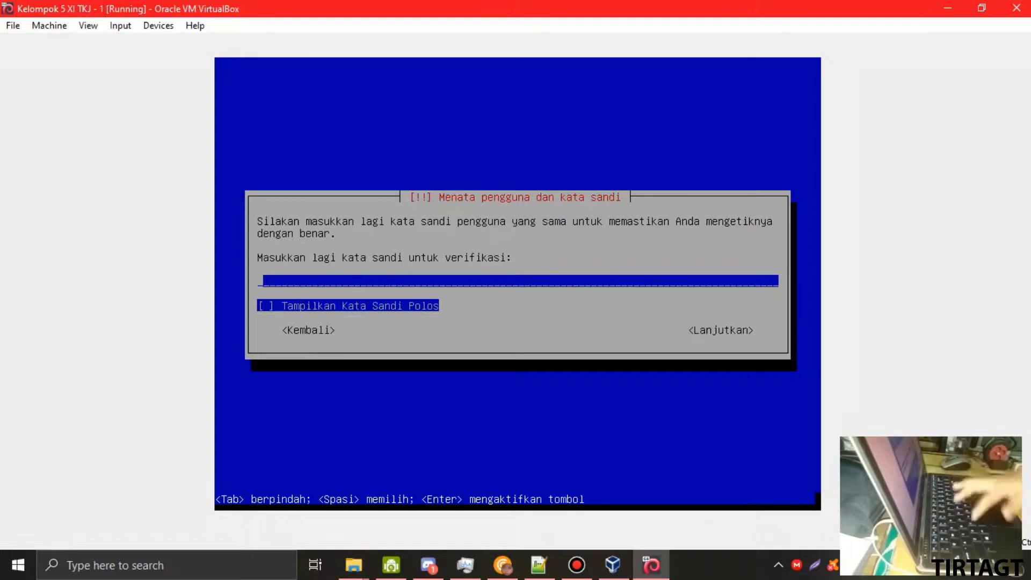
type("abcdefg")
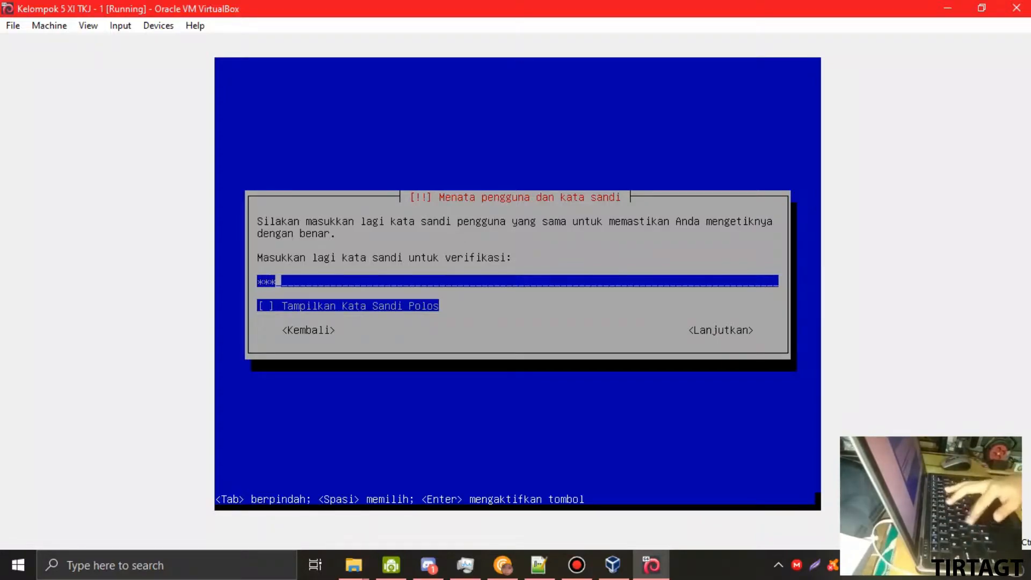
key("Tab")
key("Tab")
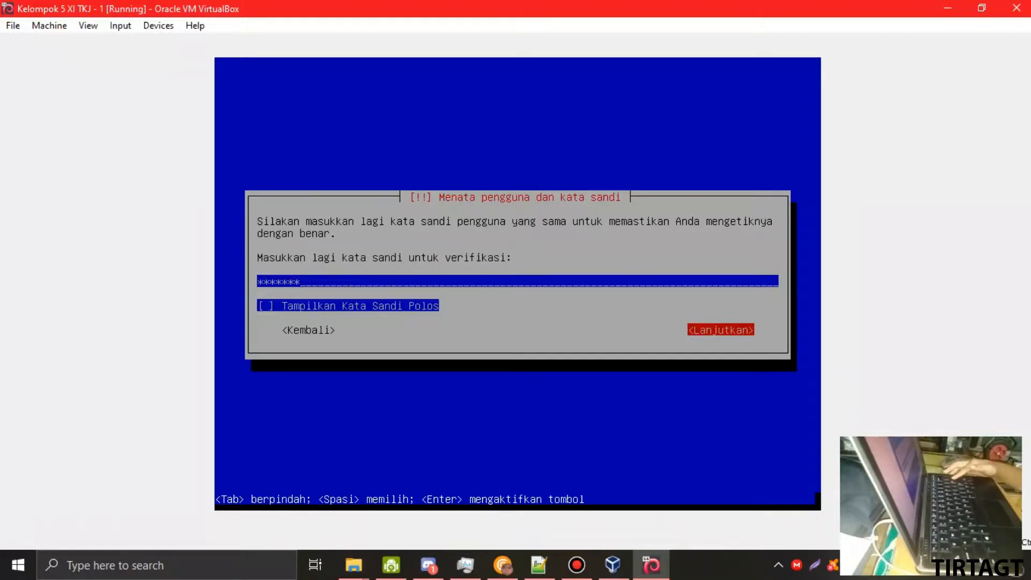
key("Return")
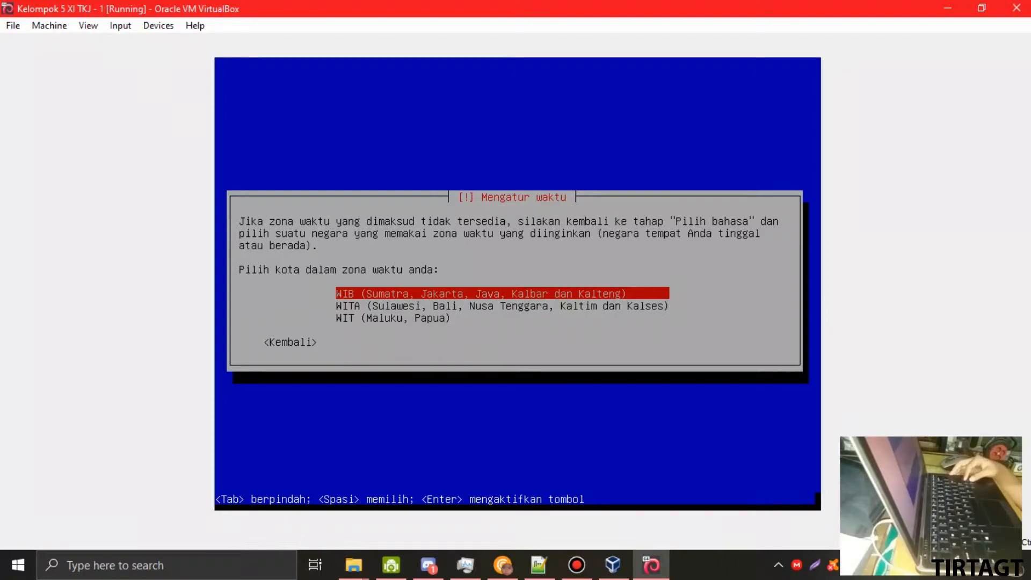
- Choose WIB as the time zone
key("Down")
key("Up")
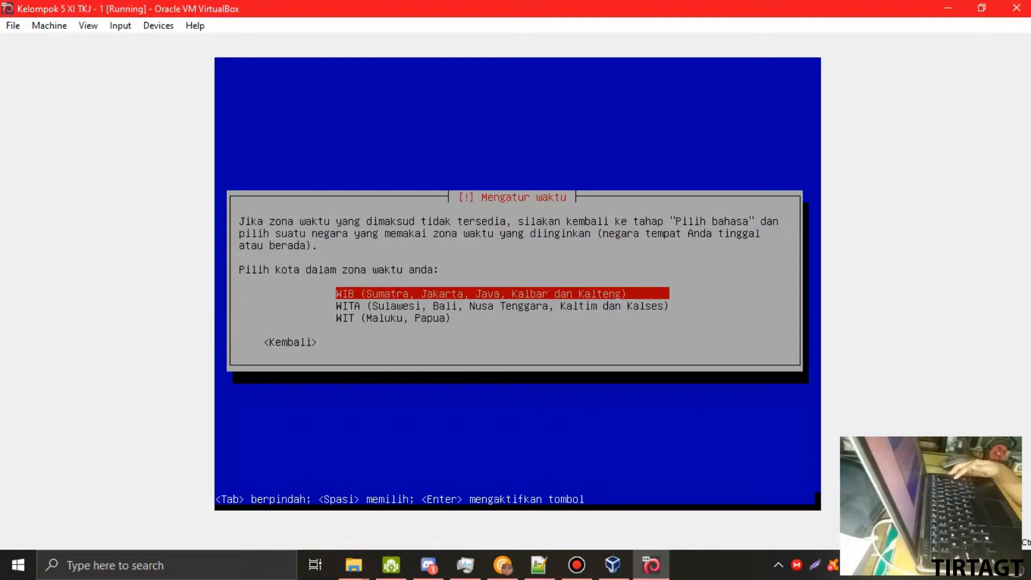
key("Return")
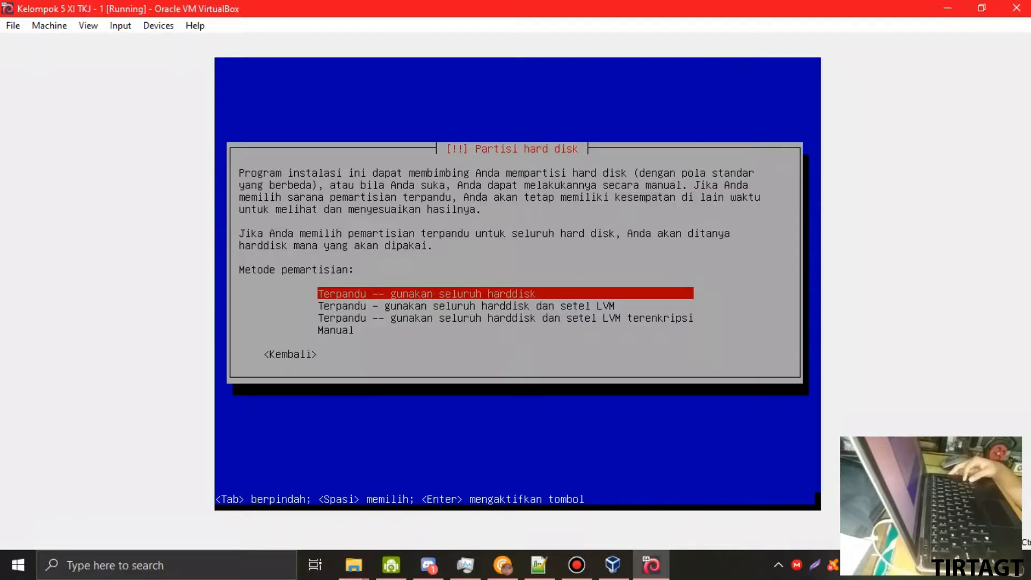
- Choose guided partitioning of the whole disk and select the 8.6 GB VBOX hard disk
key("Down")
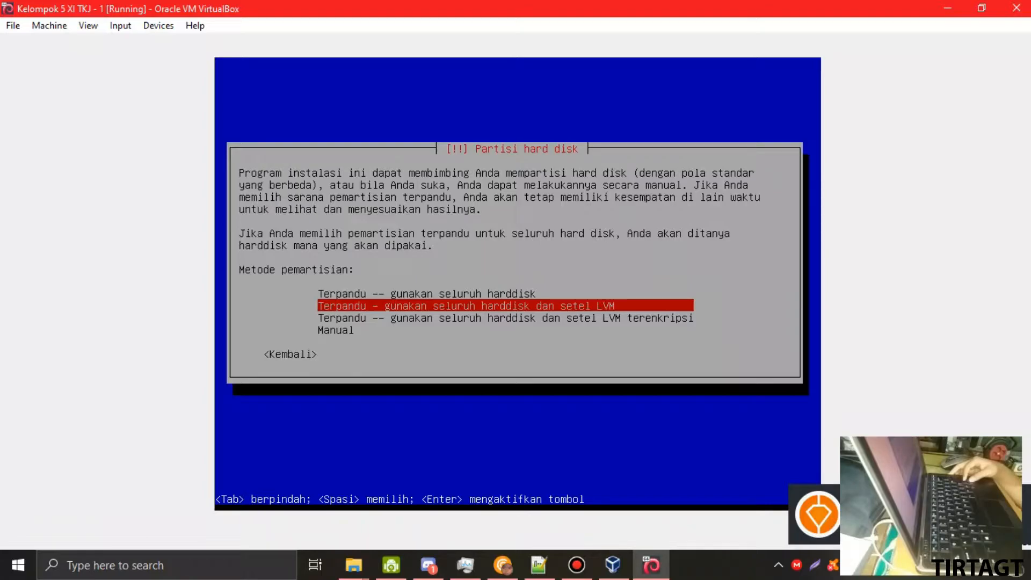
key("Down")
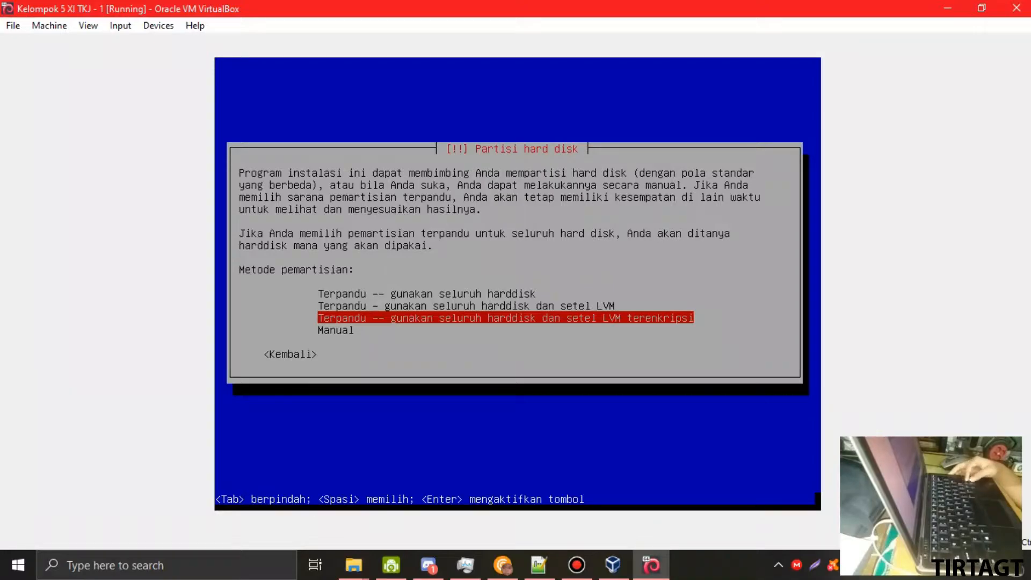
key("Down")
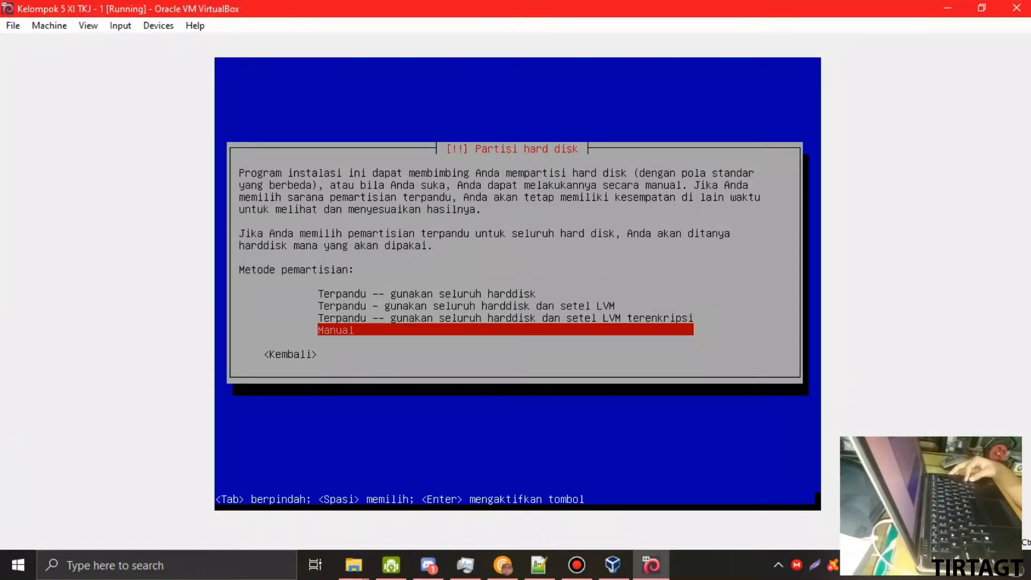
key("Up")
key("Up")
key("Up")
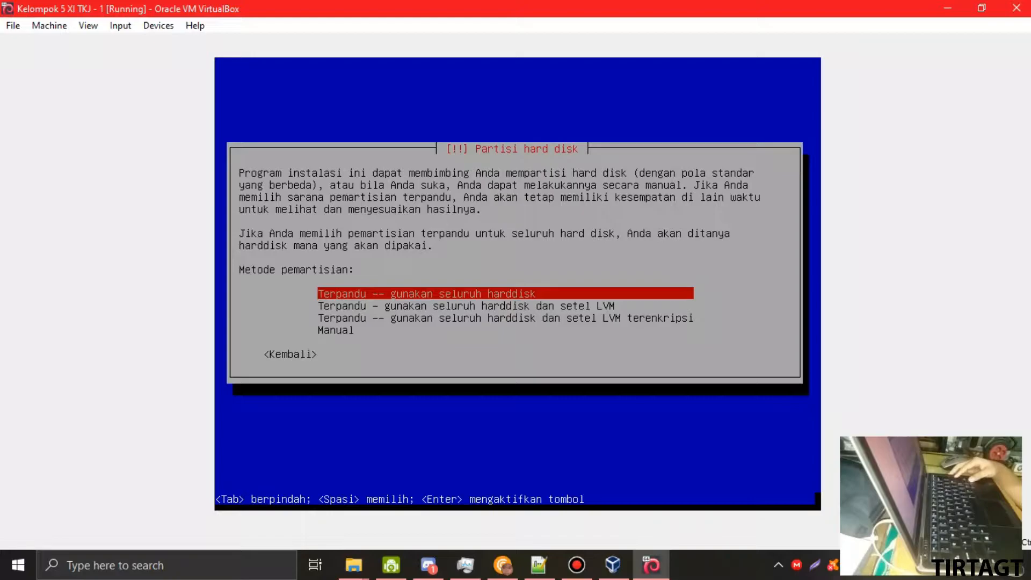
key("Return")
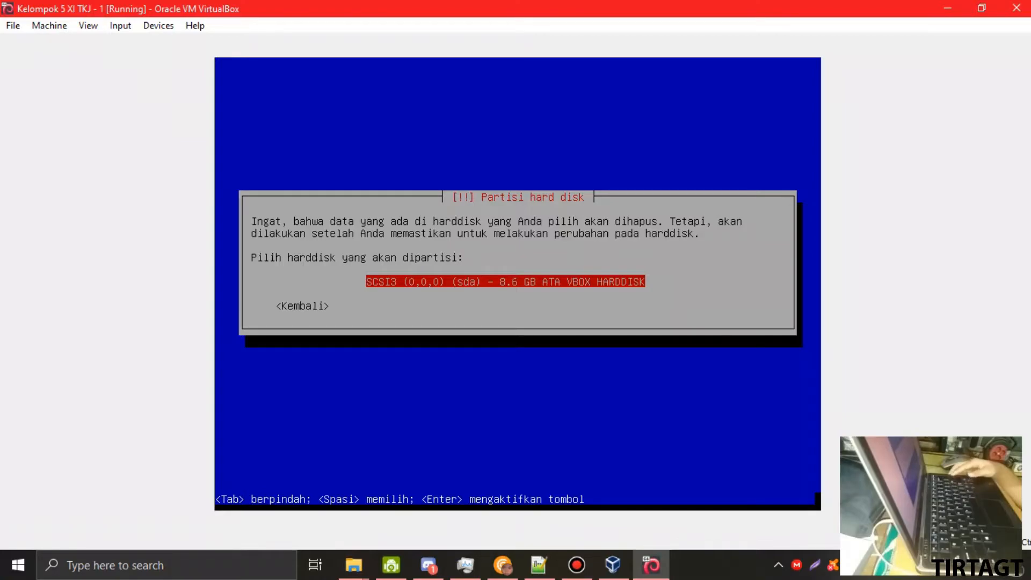
key("Return")
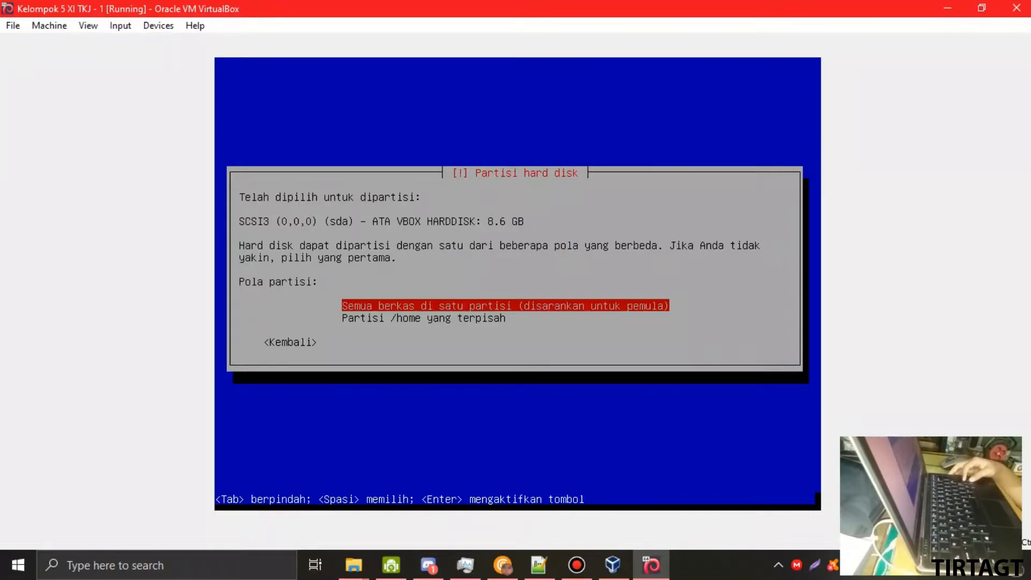
- Keep the all-files-in-one-partition scheme highlighted and bring the Downloads folder window forward
key("Down")
key("Up")
key("Down")
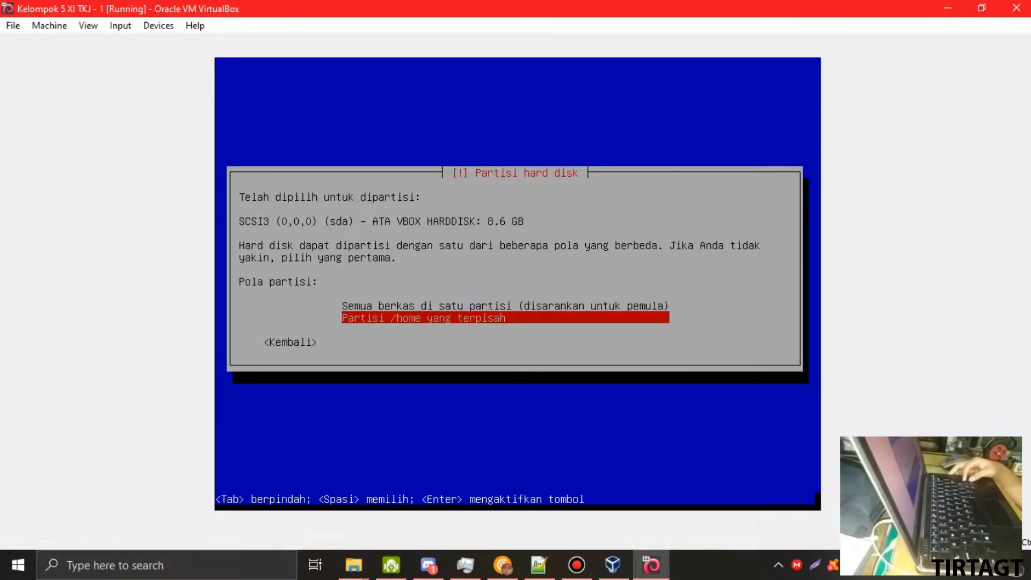
key("Up")
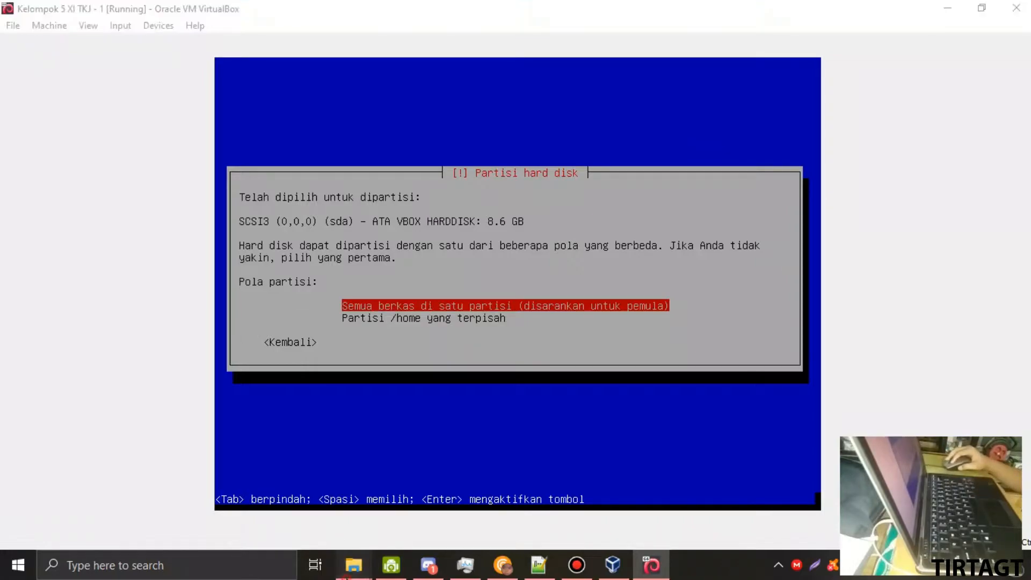
mouse_move(344, 553)
left_click(382, 513)
- View This PC's drives in File Explorer, then minimize it to reveal the installer
scroll(253, 308, "up", 1)
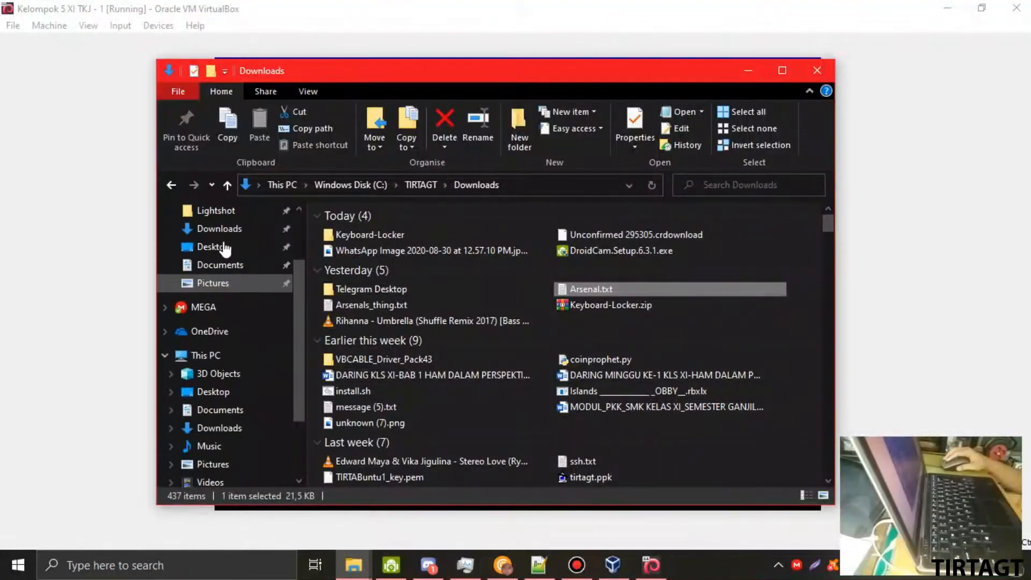
left_click(225, 356)
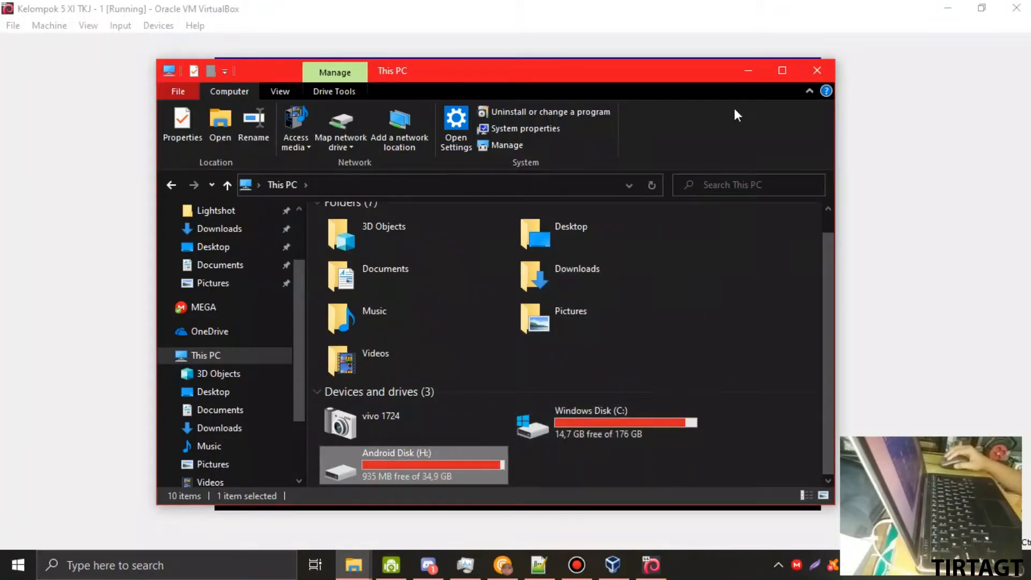
left_click(748, 70)
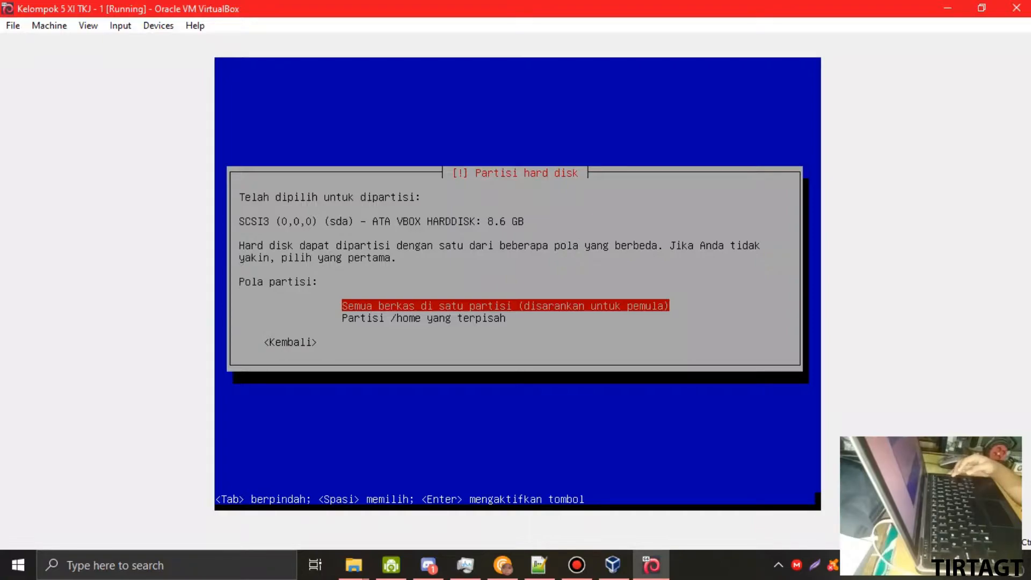
- Use the single-partition scheme (6.4 GB ext4 root, 2.1 GB swap) and finish partitioning
key("Down")
key("Up")
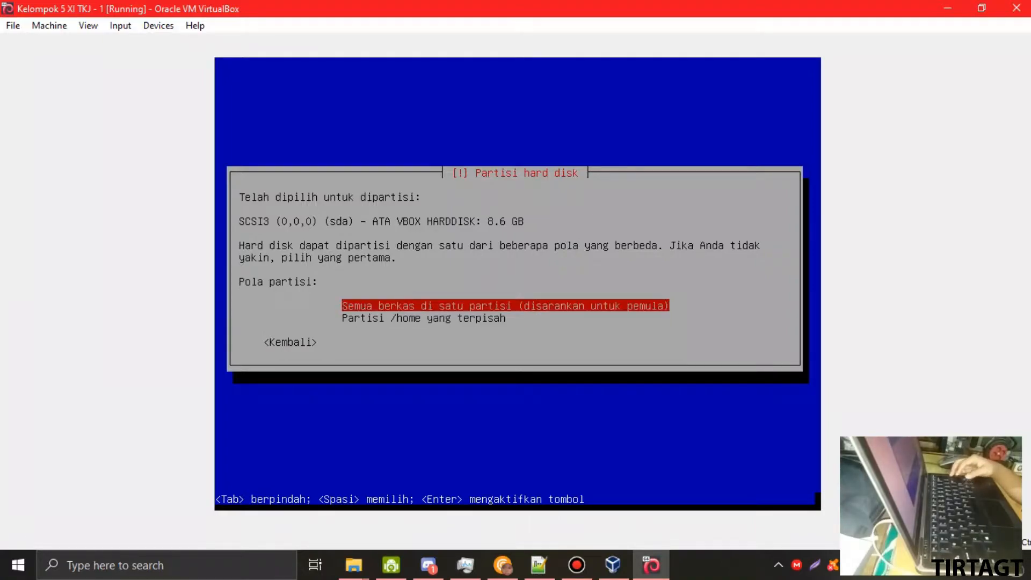
key("Return")
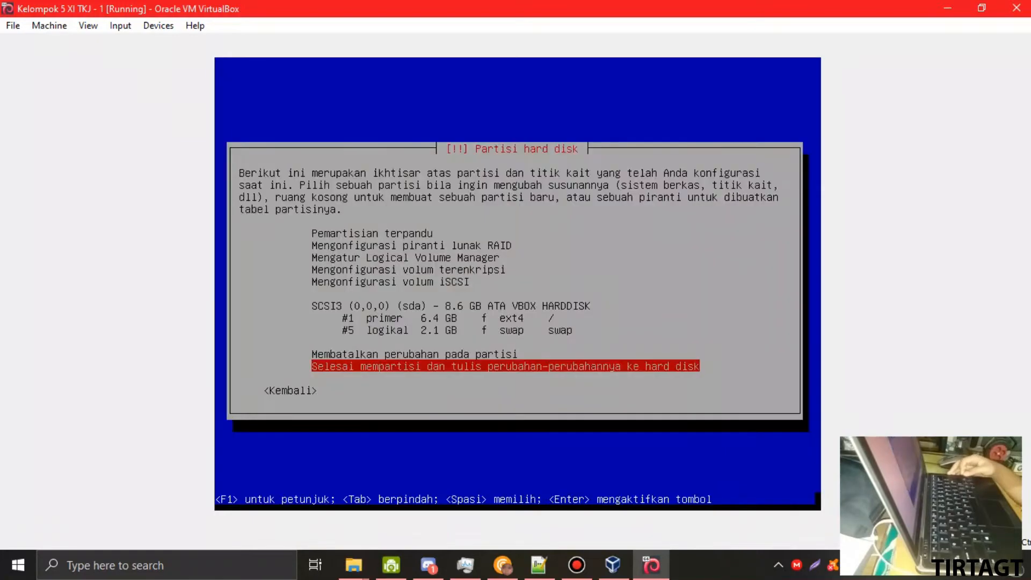
key("Up")
key("Up")
key("Up")
key("Up")
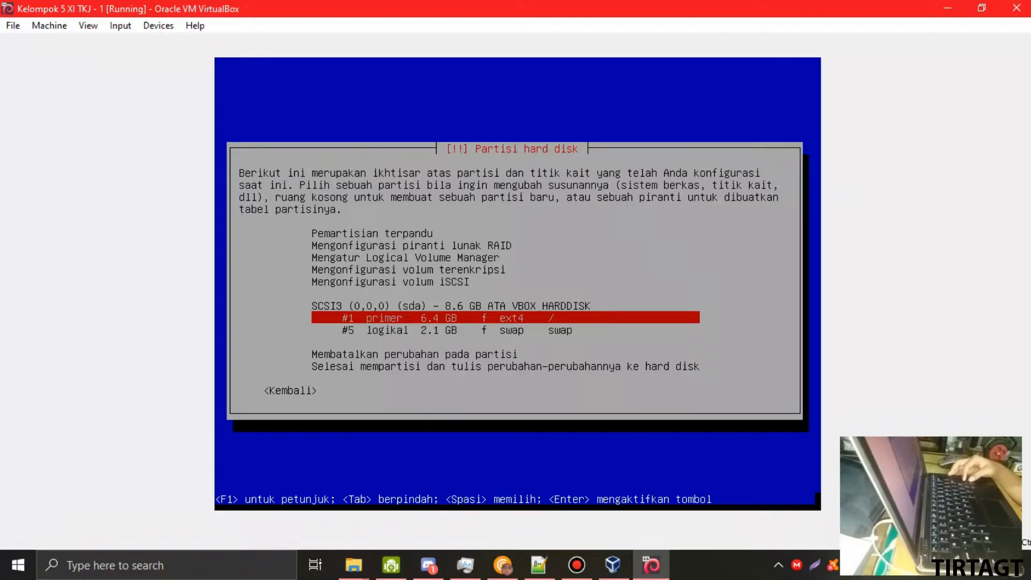
key("Down")
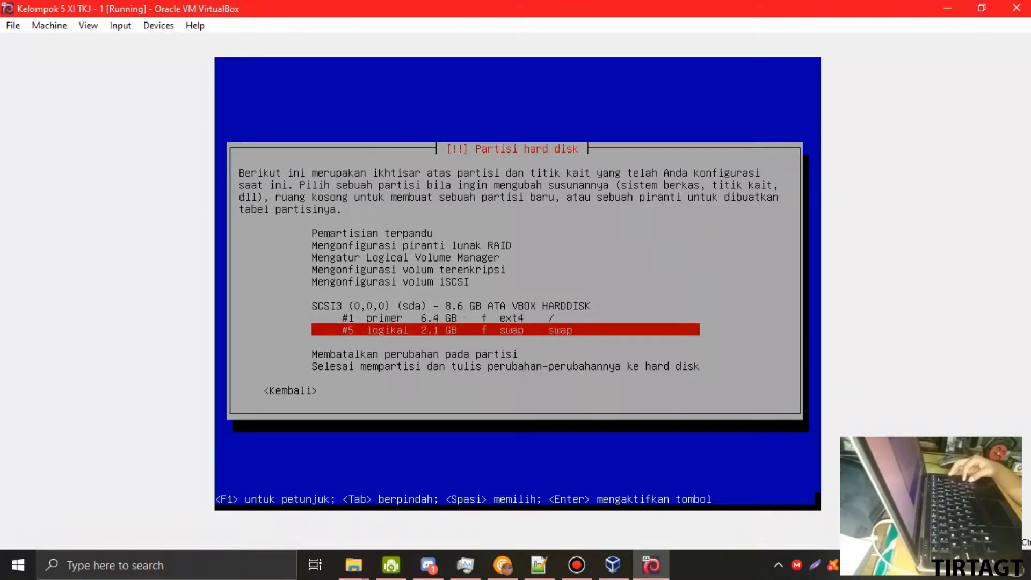
key("Down")
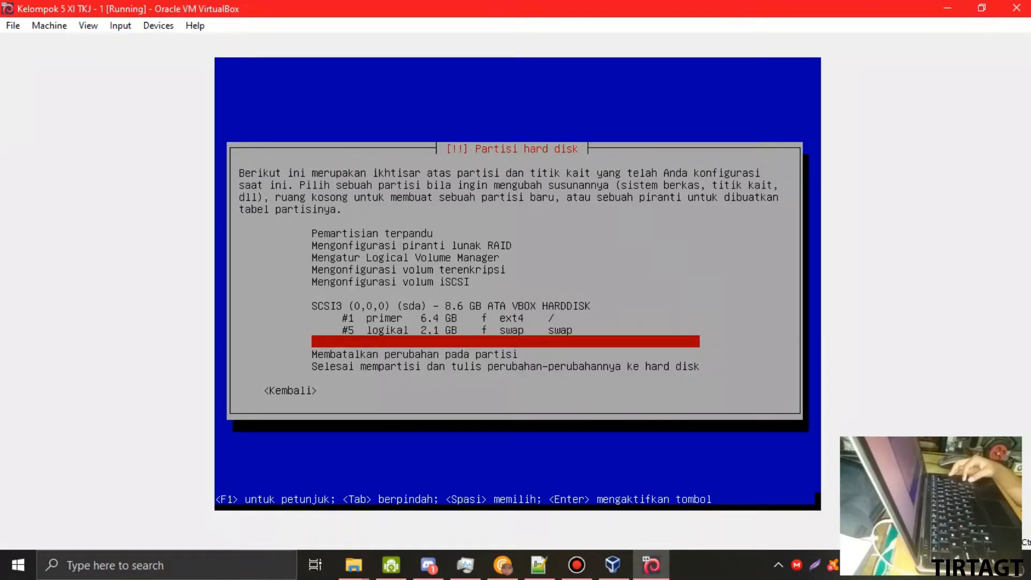
key("Down")
key("Down")
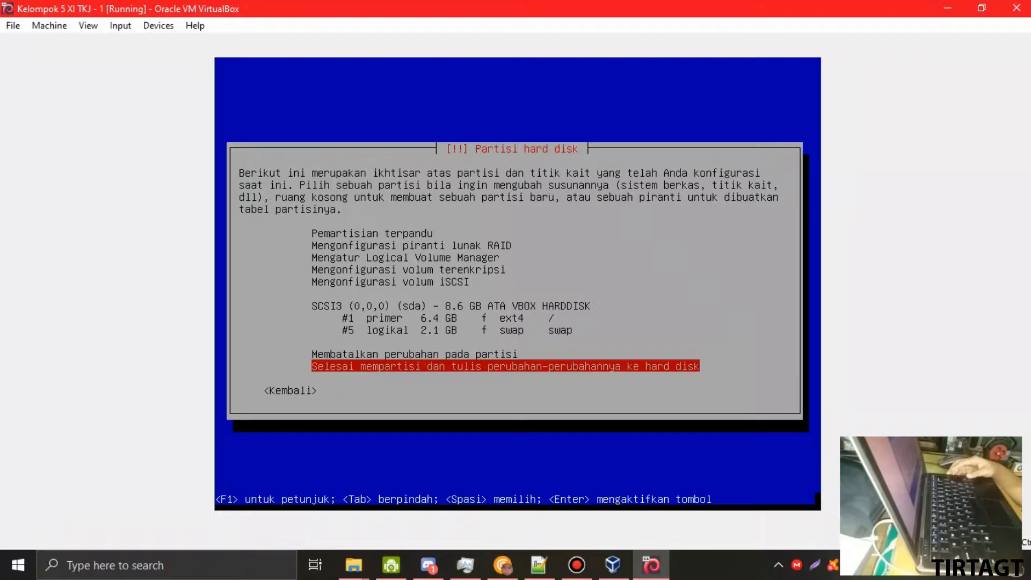
key("Return")
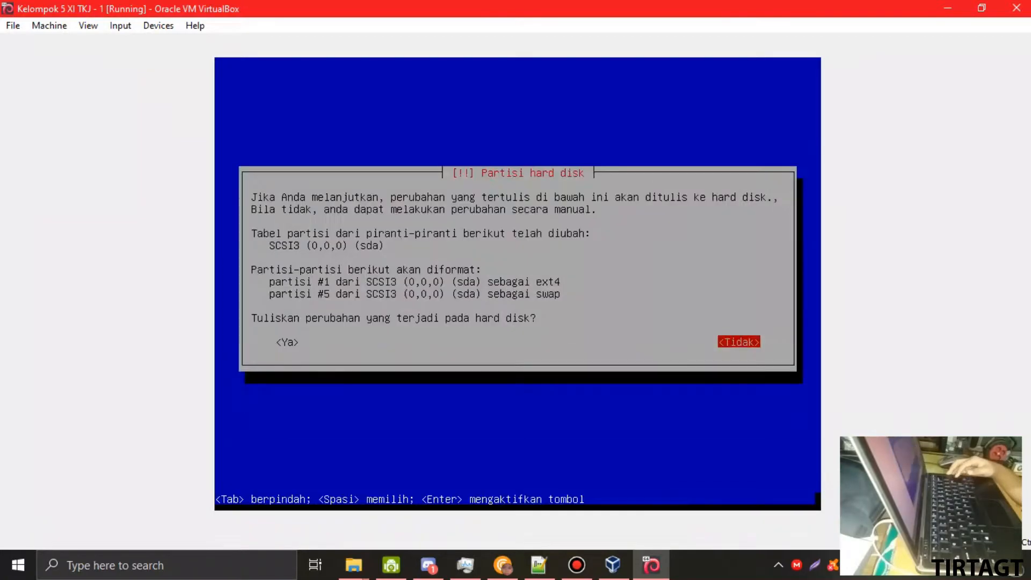
- Answer Ya to writing the partition changes to disk, starting the base system install
key("Tab")
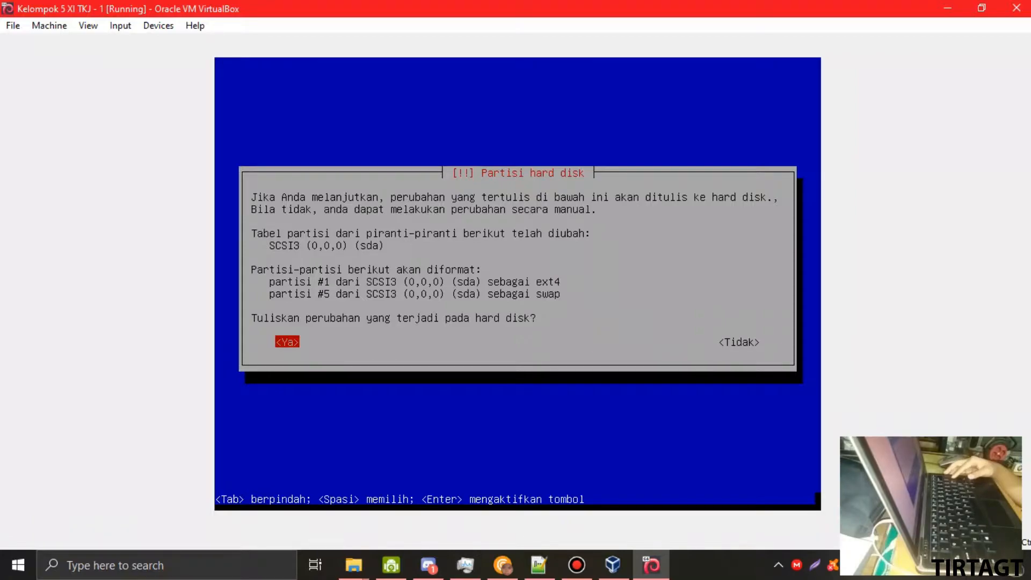
key("Return")
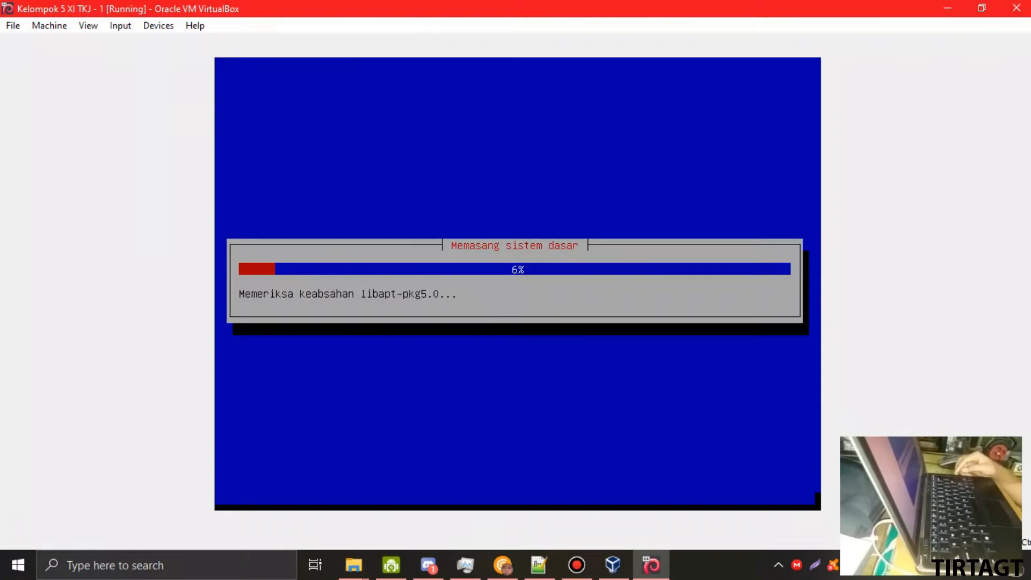
left_click(981, 7)
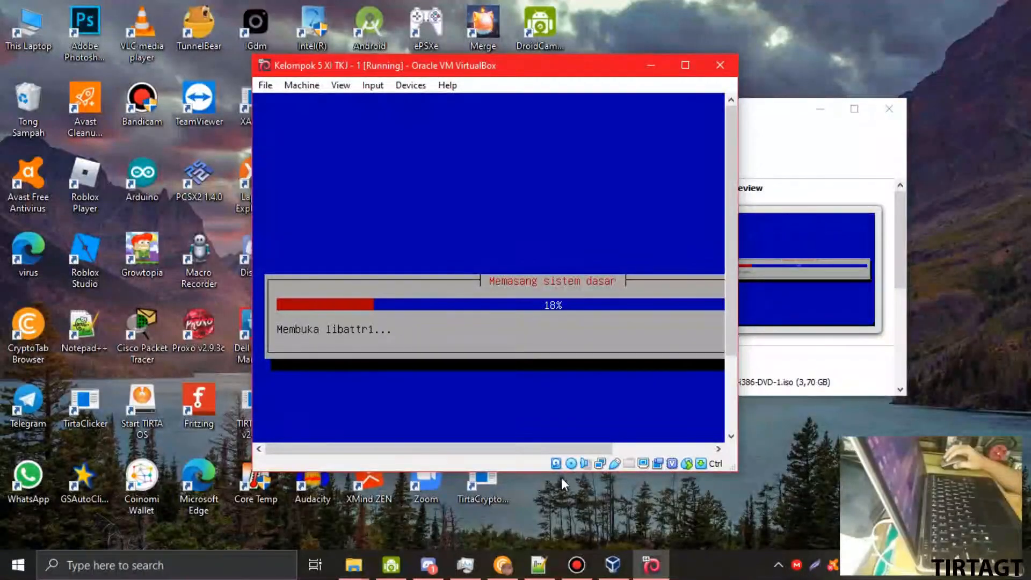
right_click(603, 467)
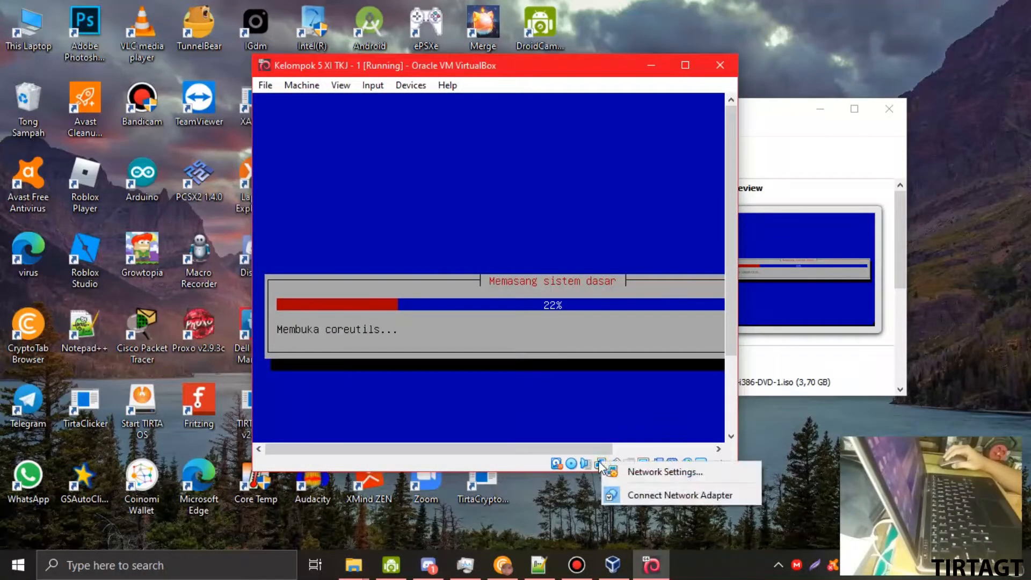
left_click(645, 492)
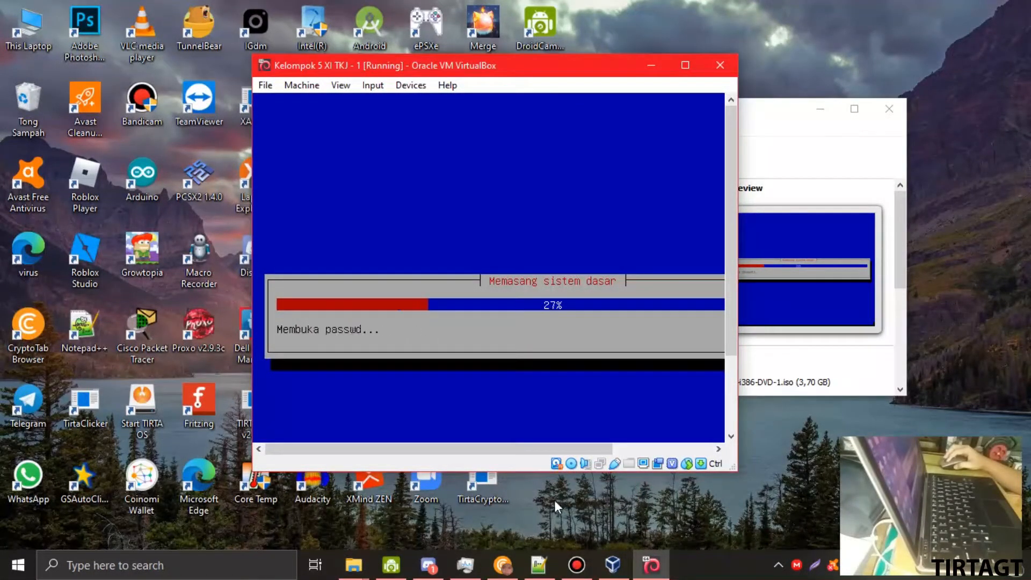
right_click(604, 468)
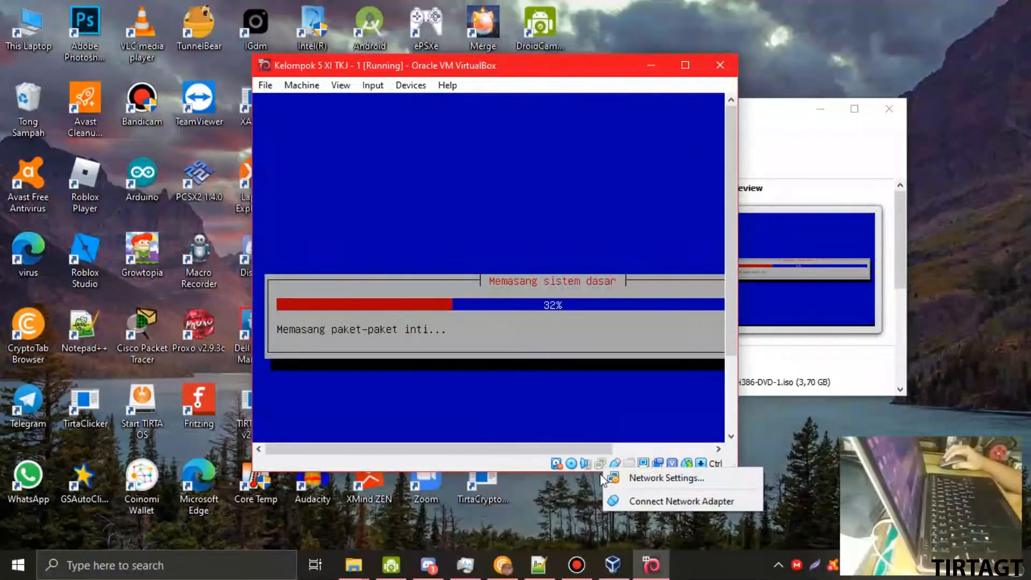
left_click(626, 498)
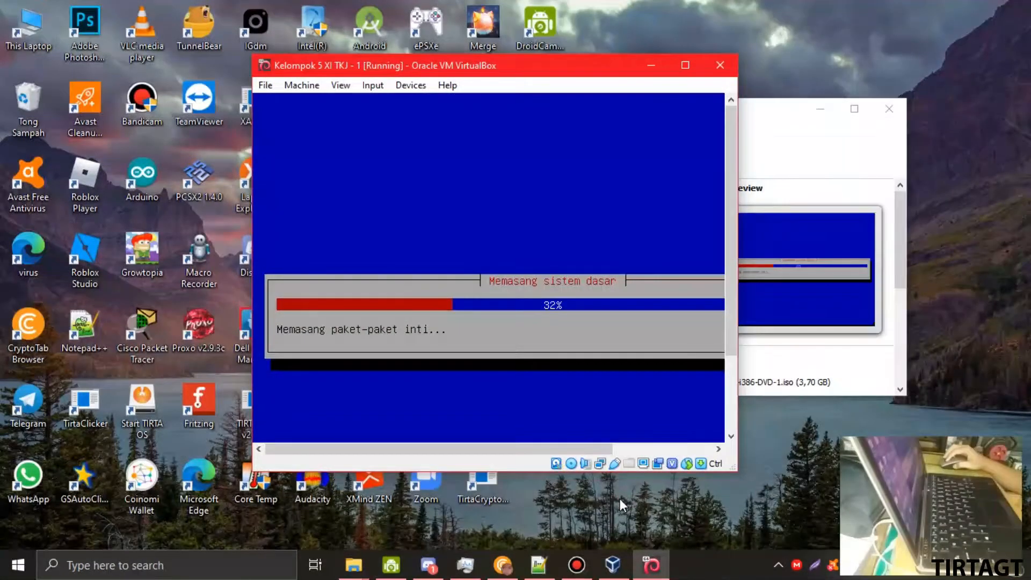
left_click(685, 65)
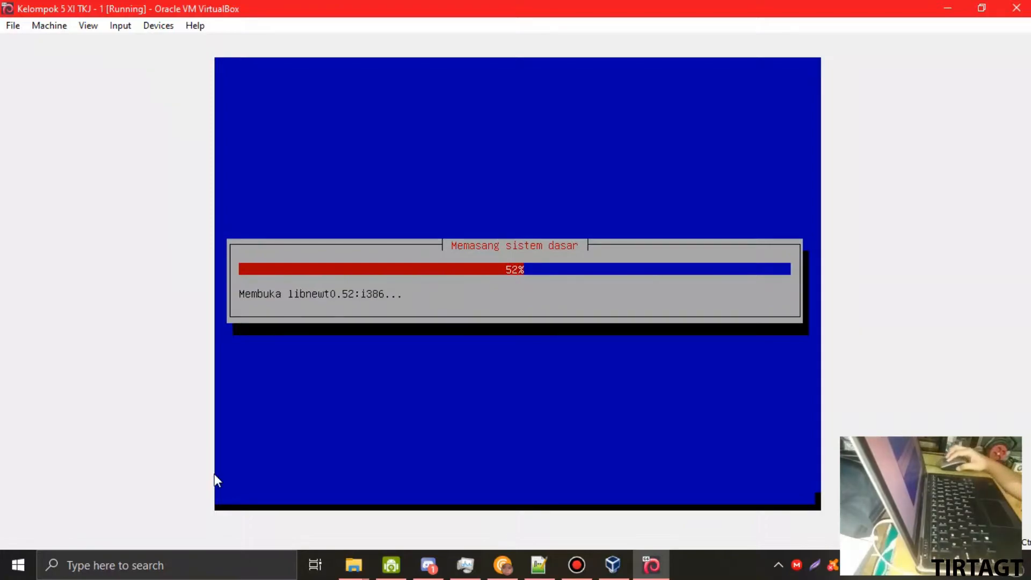
left_click(246, 576)
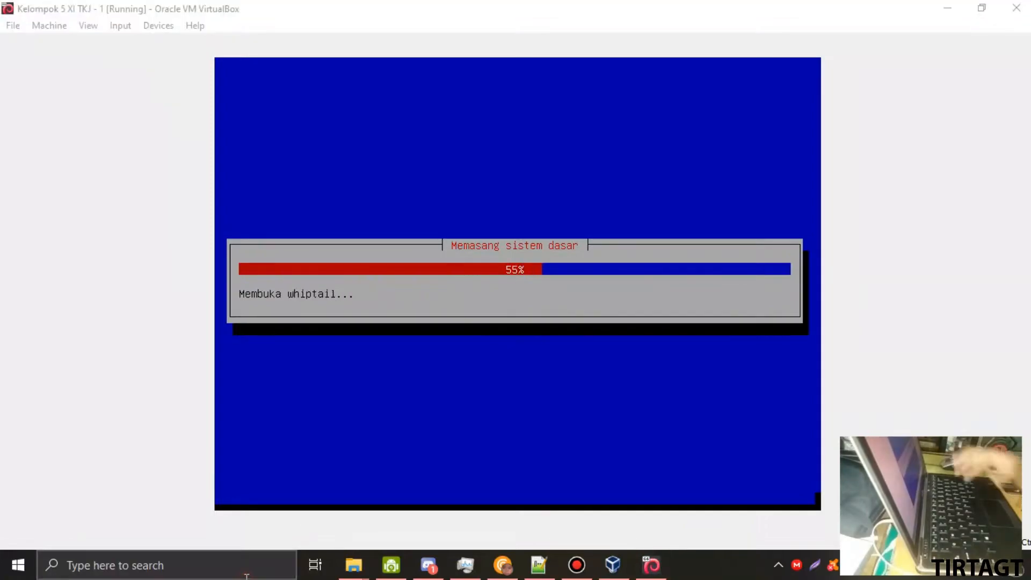
left_click(246, 575)
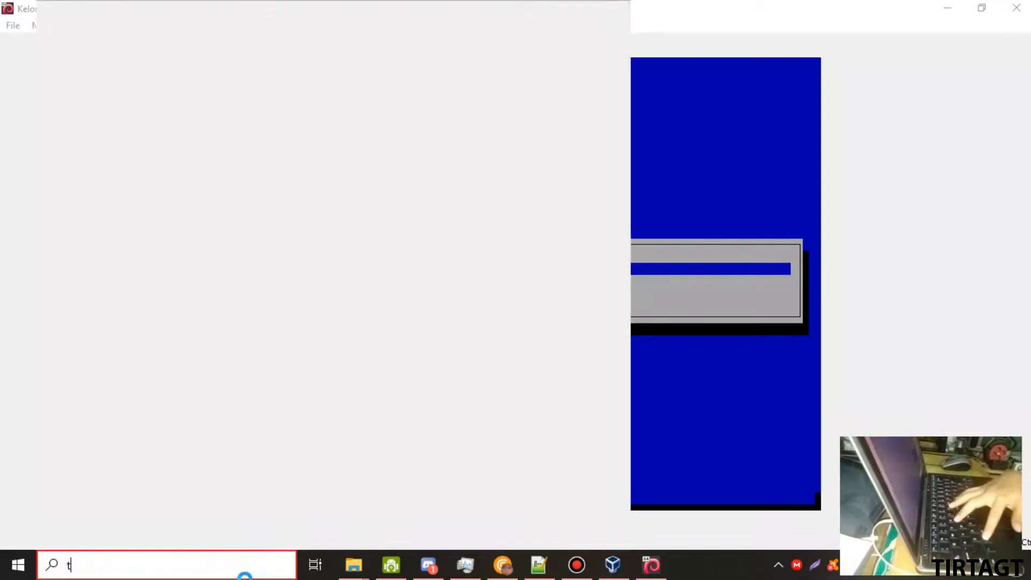
type("ter")
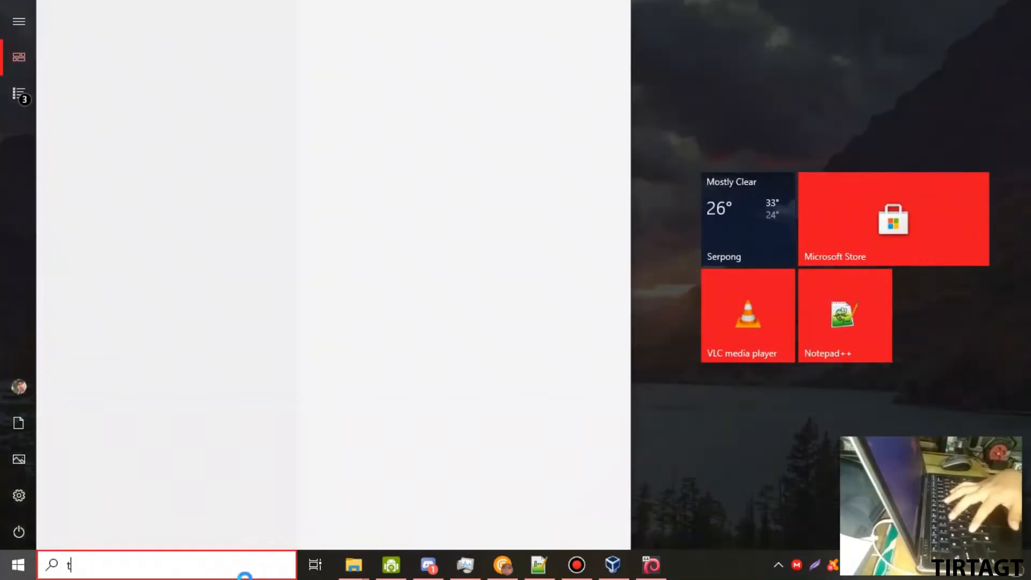
key("Escape")
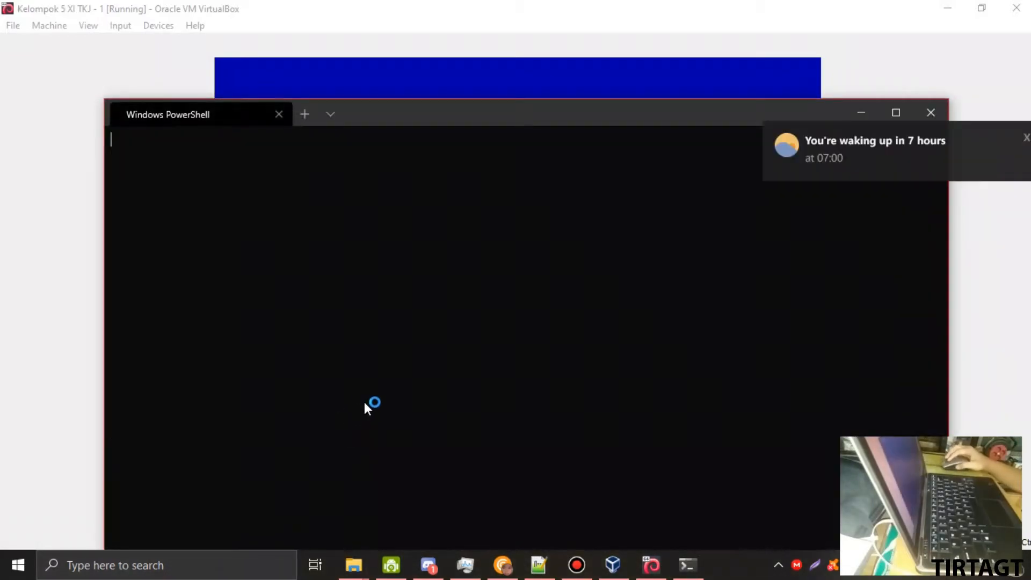
left_click_drag(399, 107, 369, 76)
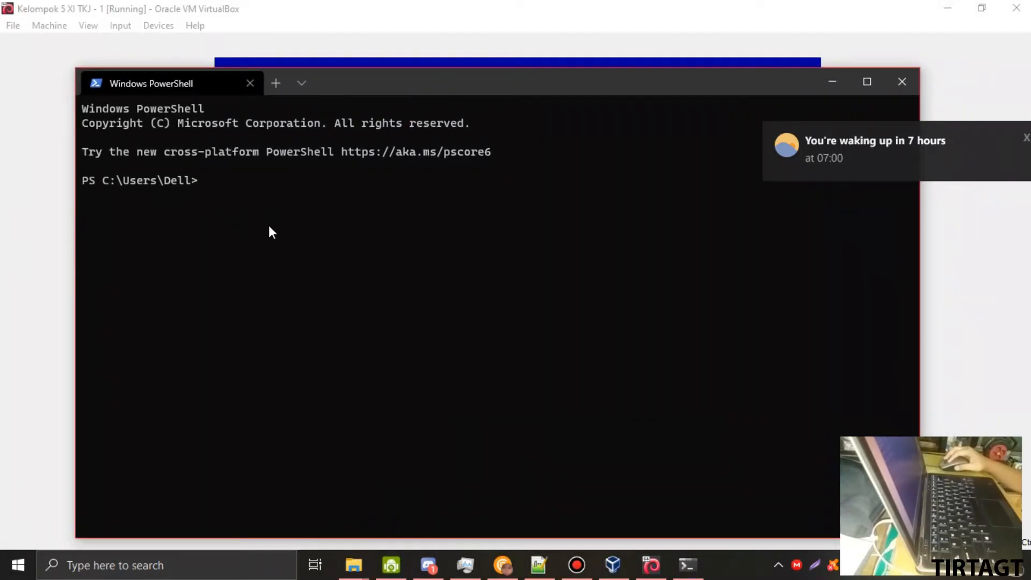
mouse_move(336, 83)
left_mouse_down()
mouse_move(290, 65)
mouse_move(321, 88)
left_mouse_up()
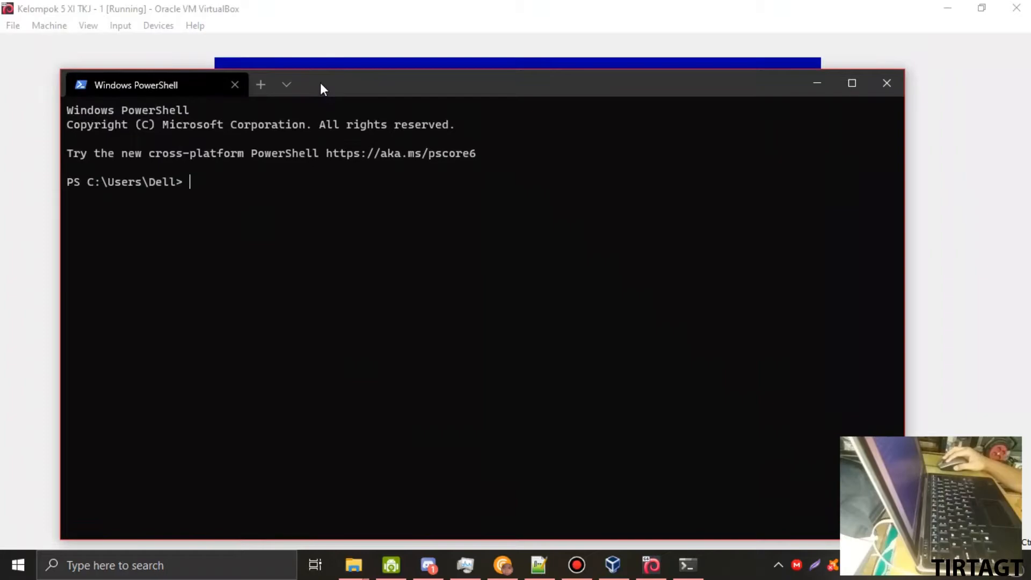
left_click(884, 84)
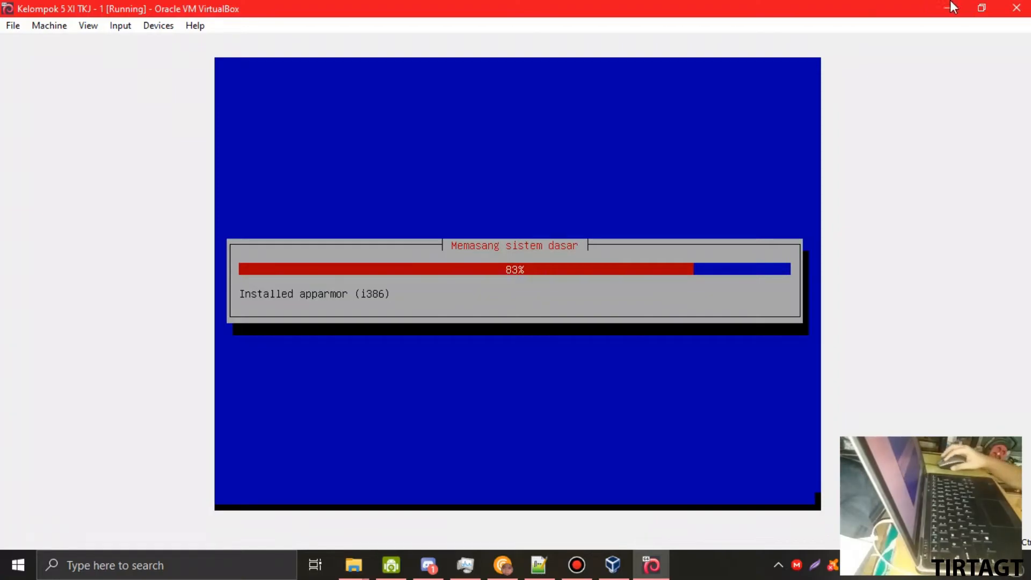
- Restore down the VM window while the base system installs at 83%
left_click(981, 7)
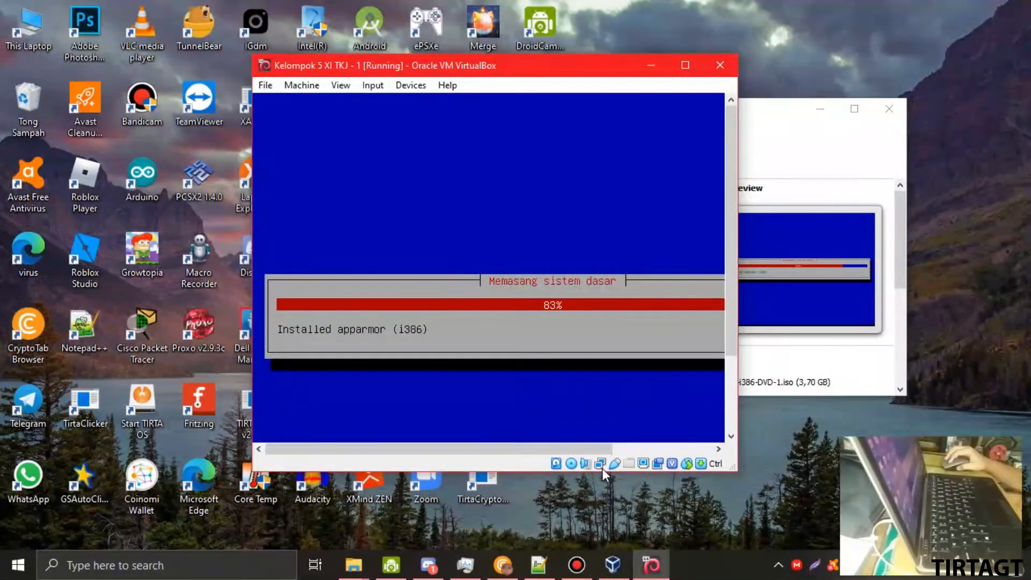
- Check the CPU graphs in Task Manager, then minimize it and maximize the VM window
left_click(465, 564)
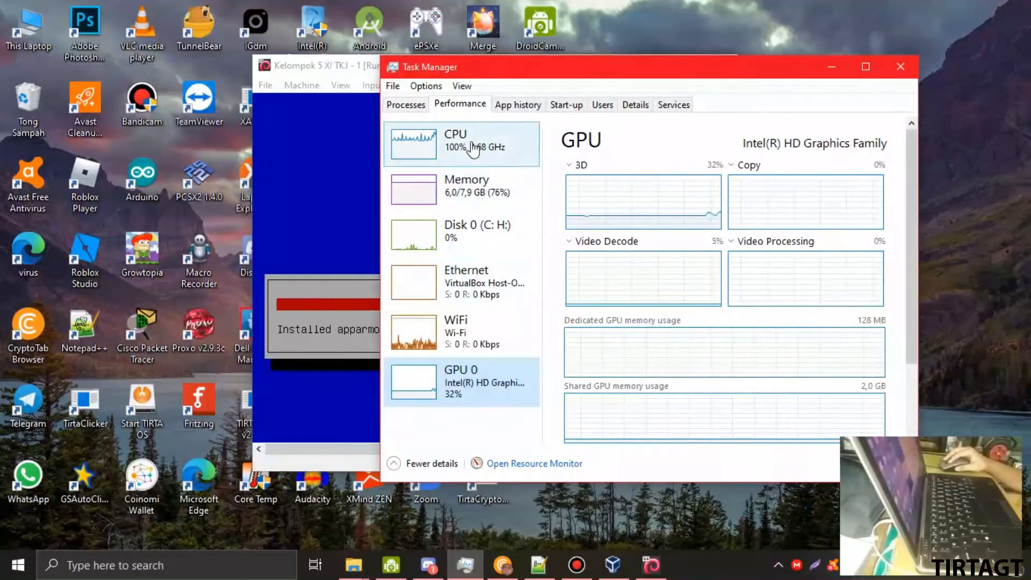
left_click(482, 143)
left_click_drag(535, 69, 366, 57)
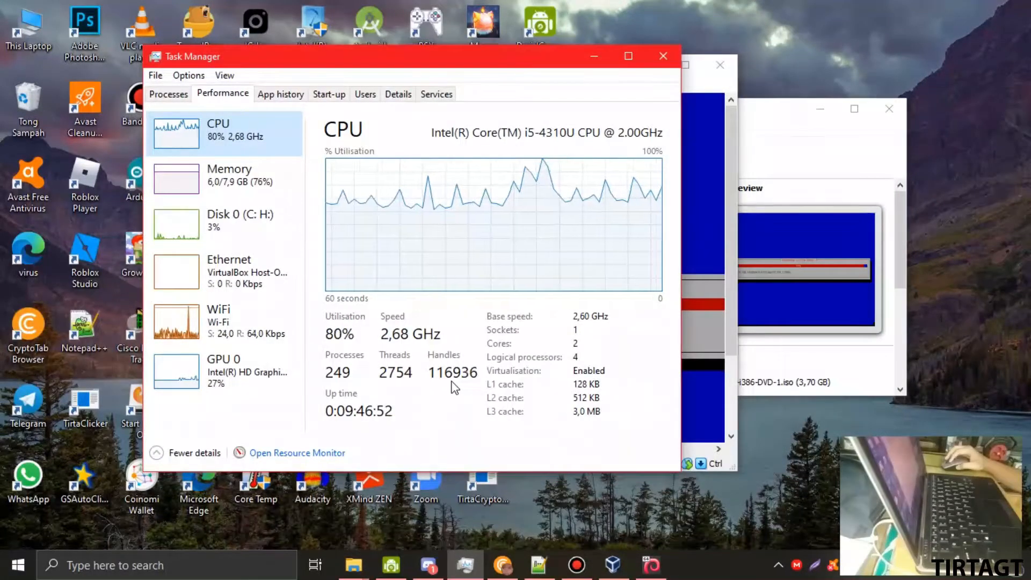
left_click(595, 53)
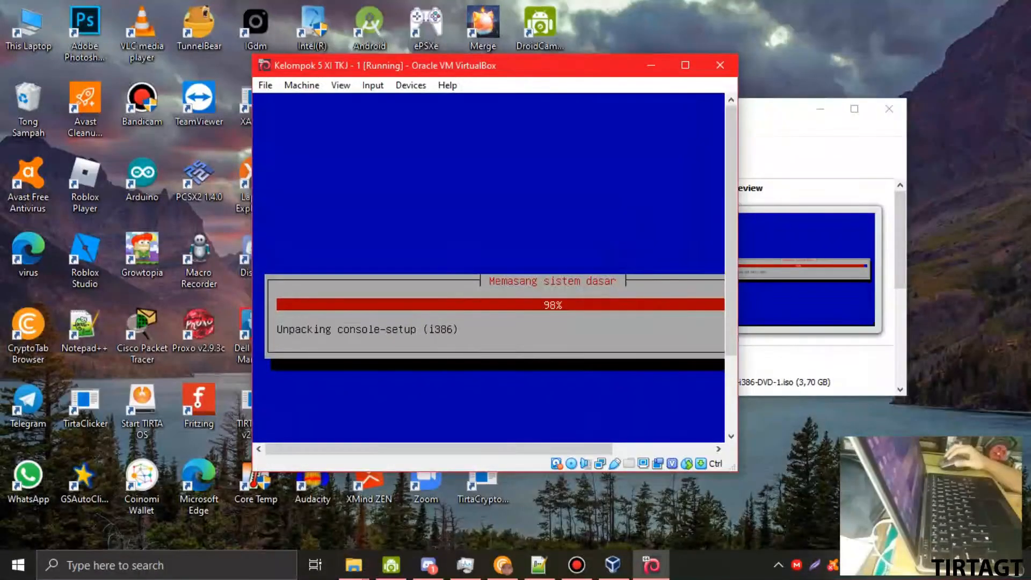
left_click(685, 65)
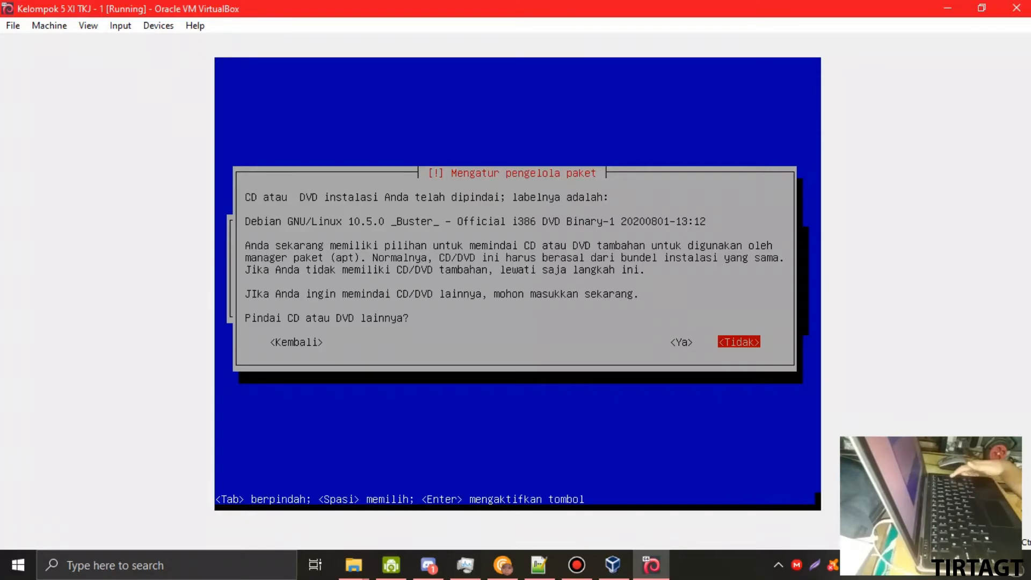
- Answer Tidak to scanning another CD/DVD and Tidak to using a network mirror
key("Return")
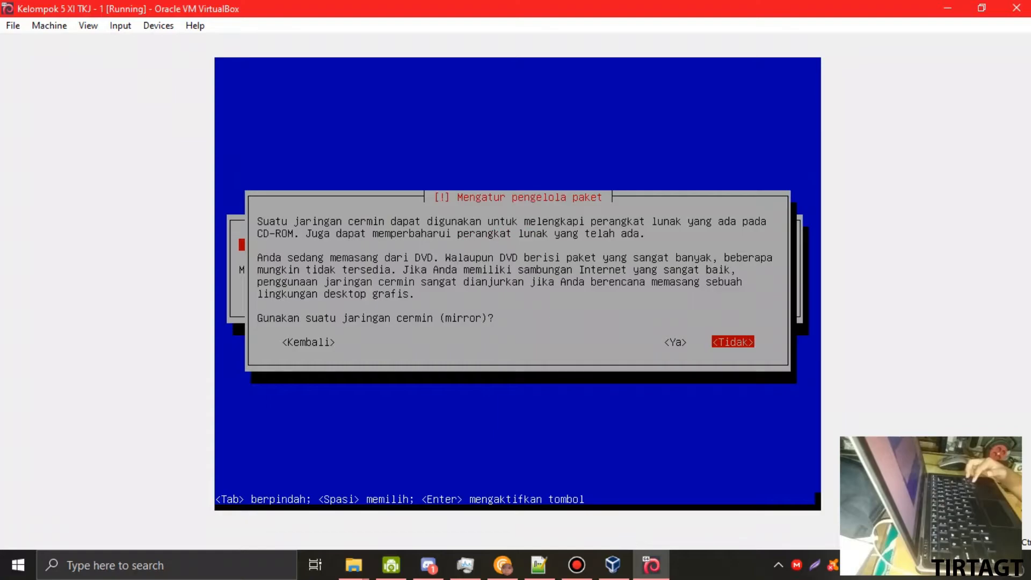
key("Left")
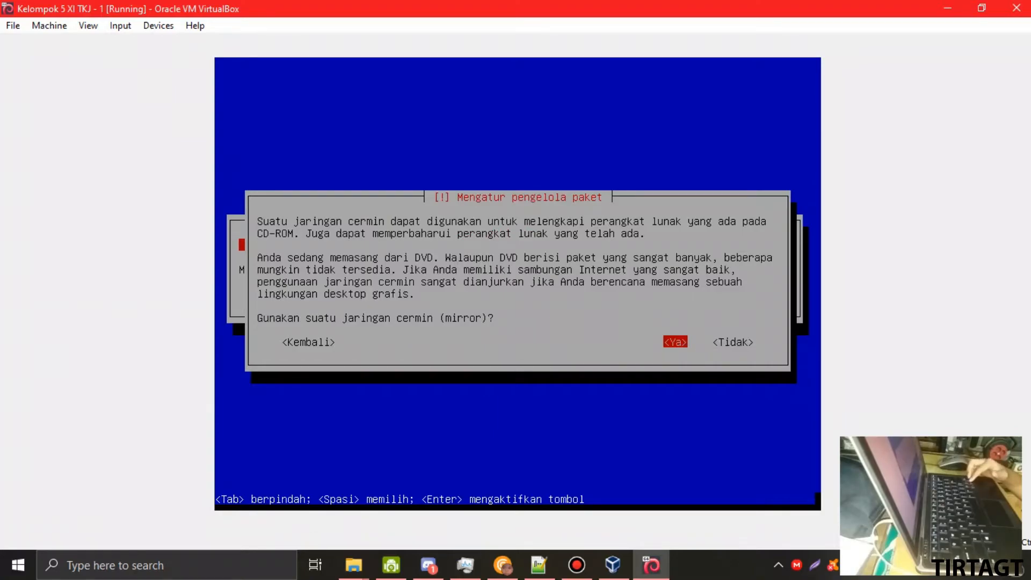
key("Right")
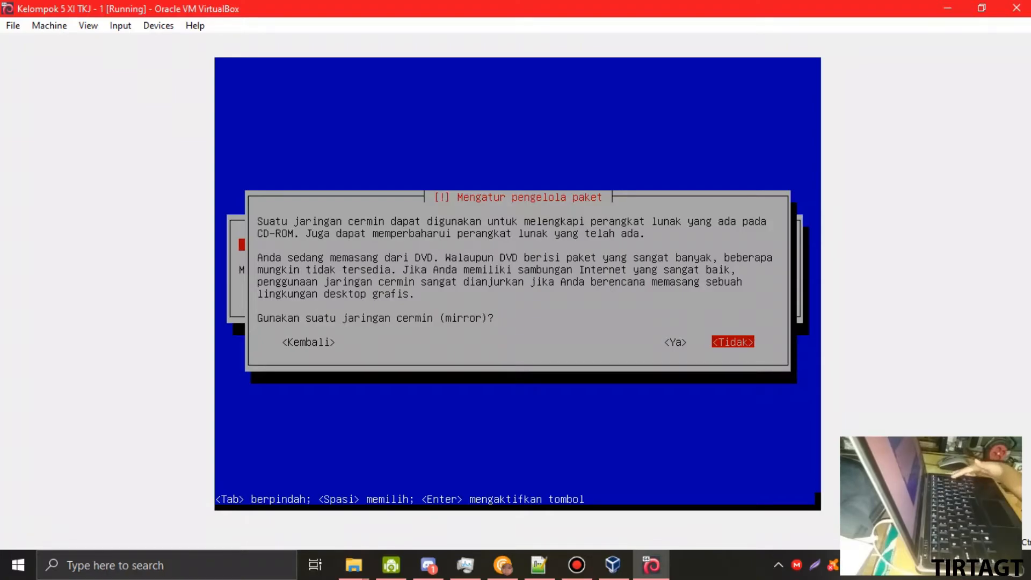
key("Return")
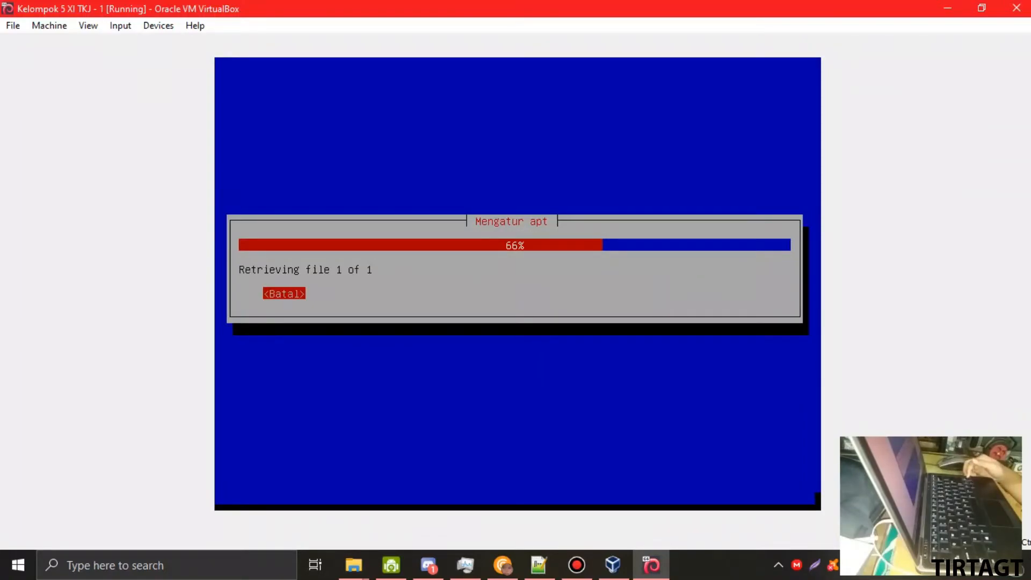
- Restore the VM window and arrange it in front of the VirtualBox Manager on the desktop
left_click(982, 8)
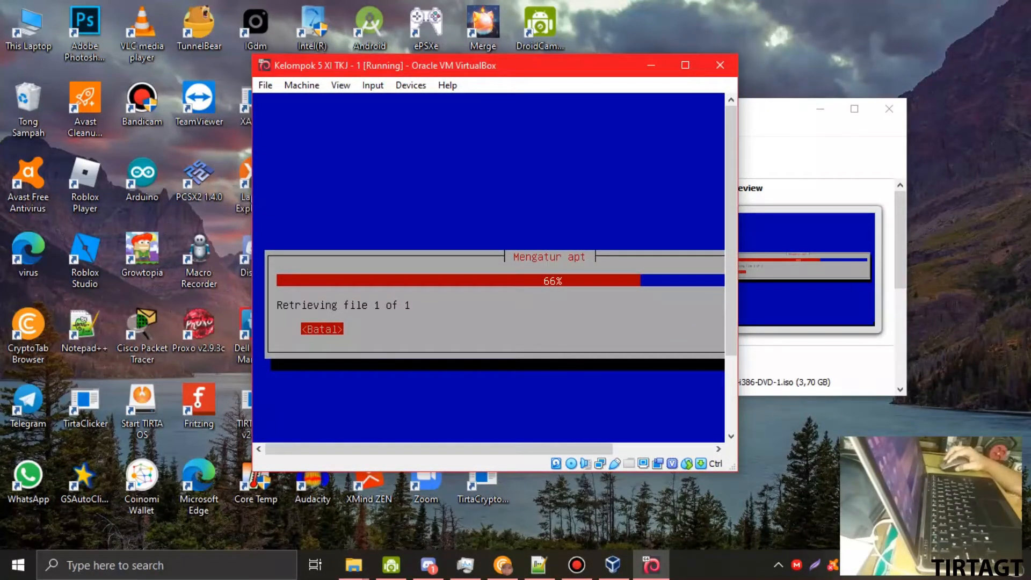
left_click_drag(573, 76, 461, 73)
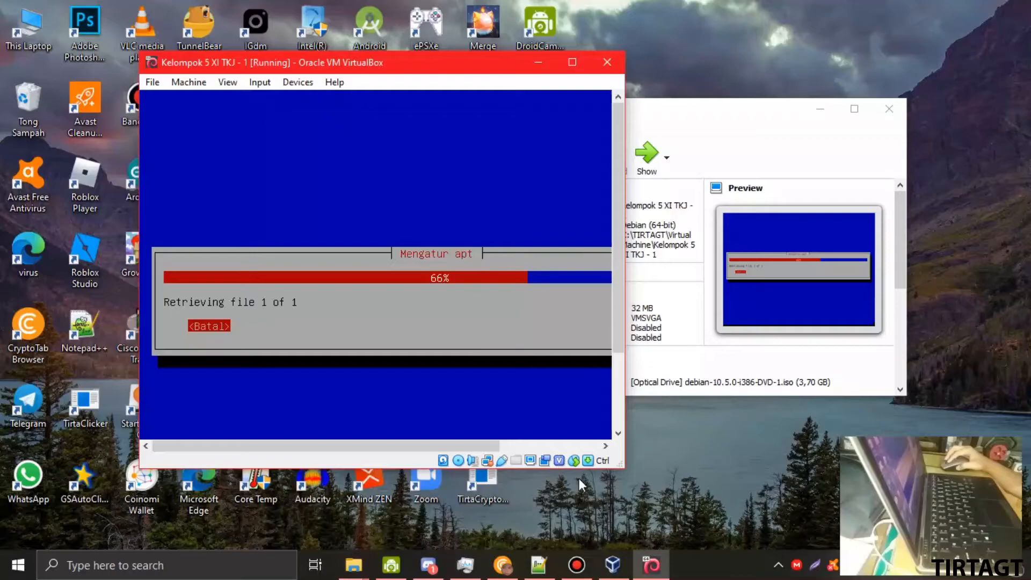
left_click(723, 107)
left_click_drag(723, 107, 825, 87)
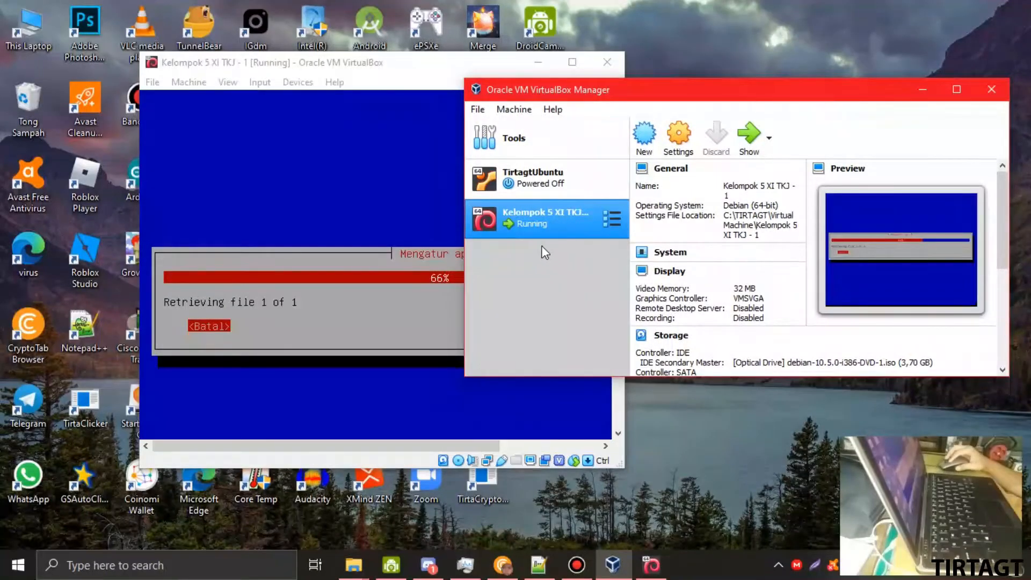
left_click_drag(295, 63, 352, 85)
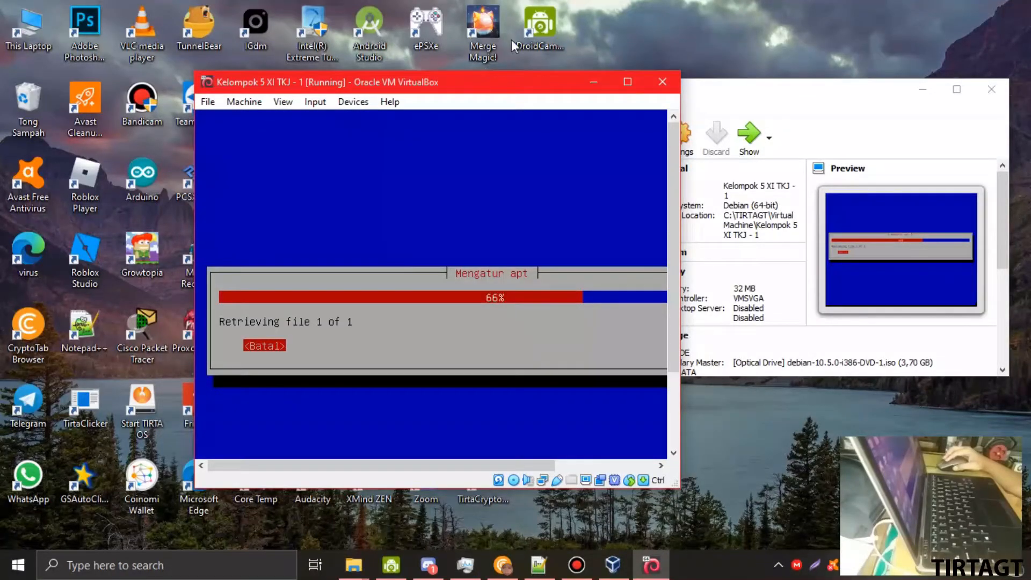
left_click(625, 80)
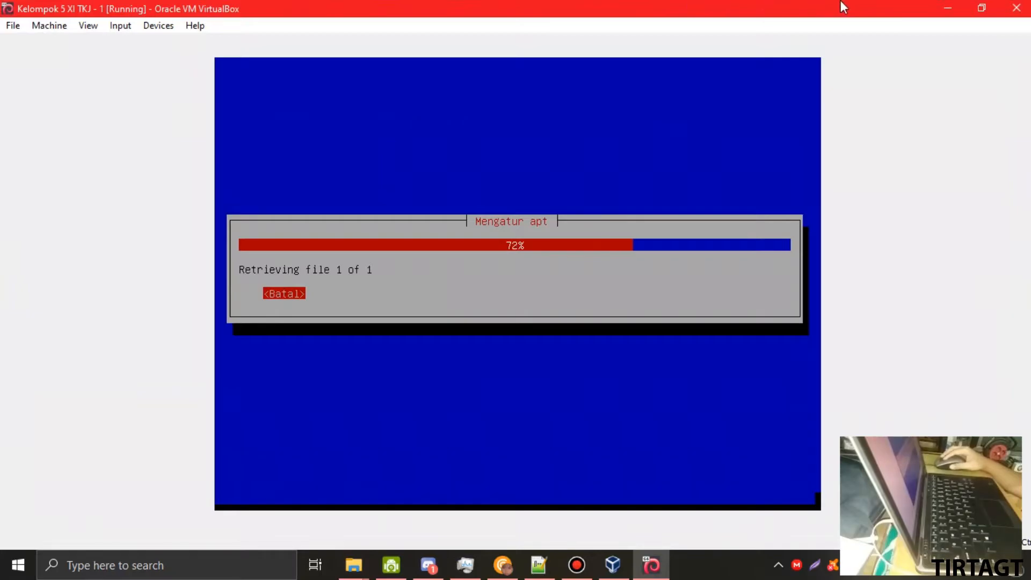
left_click(980, 8)
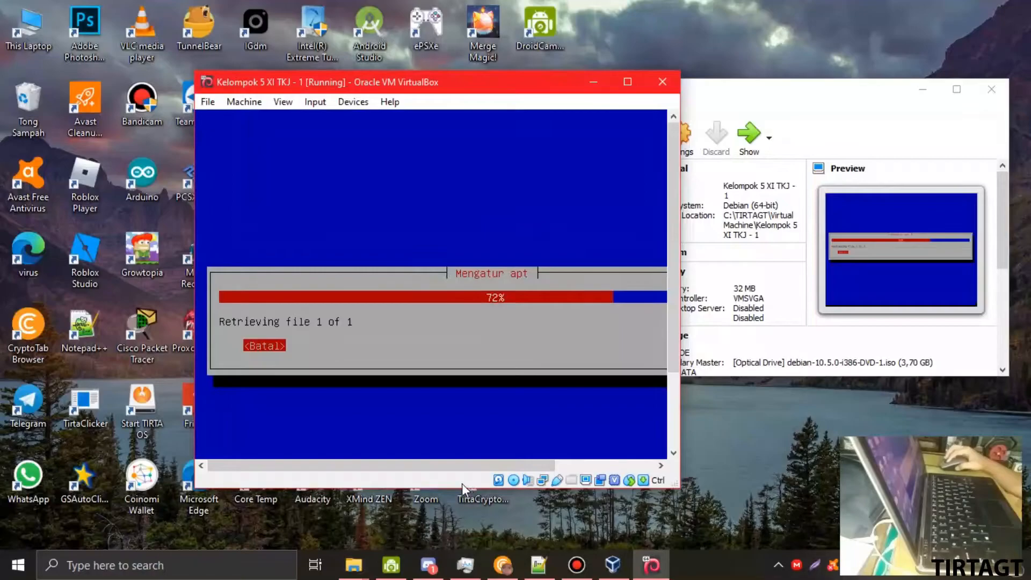
left_click_drag(407, 467, 339, 476)
left_click_drag(405, 475, 351, 476)
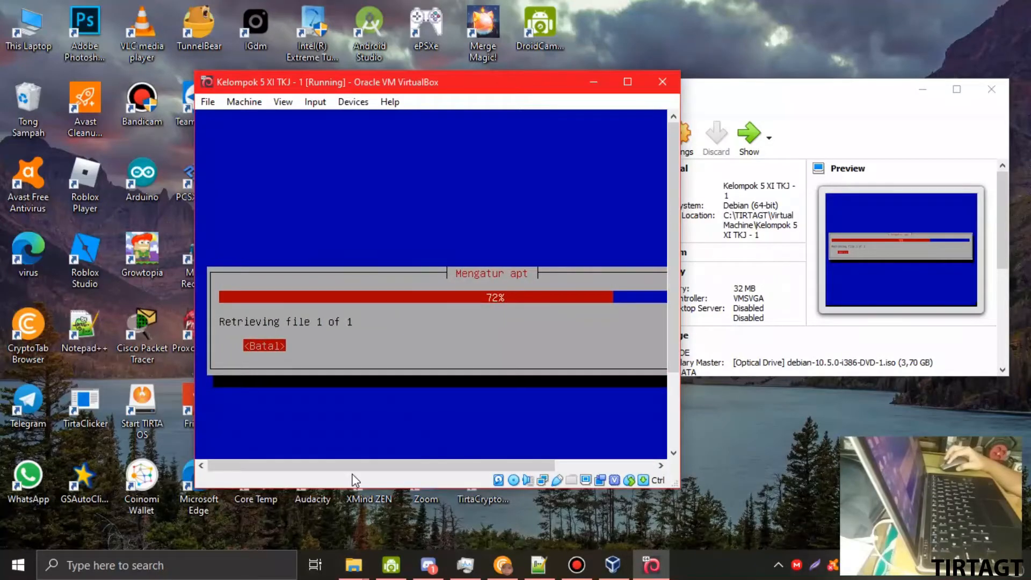
left_click(465, 565)
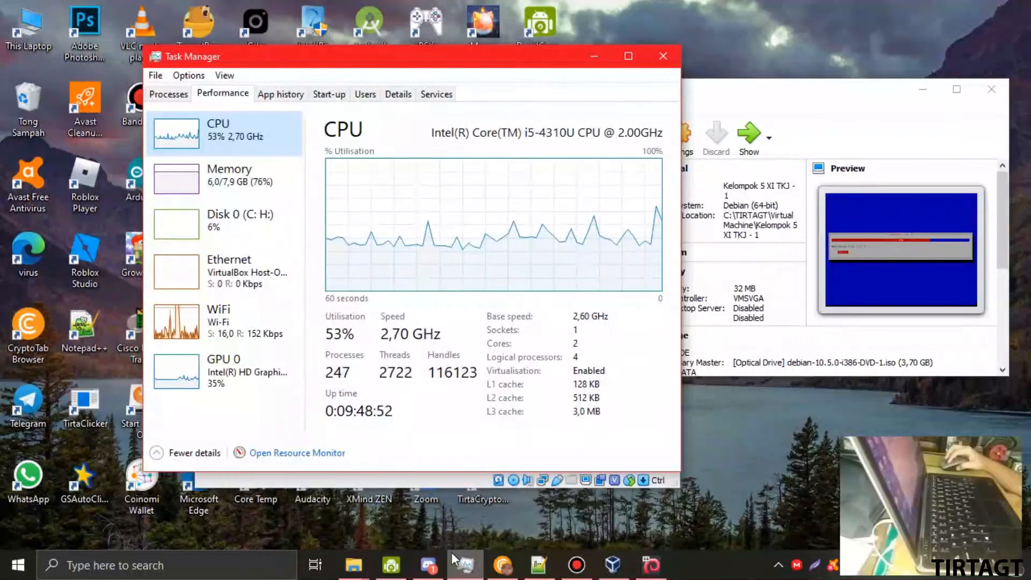
left_click(260, 334)
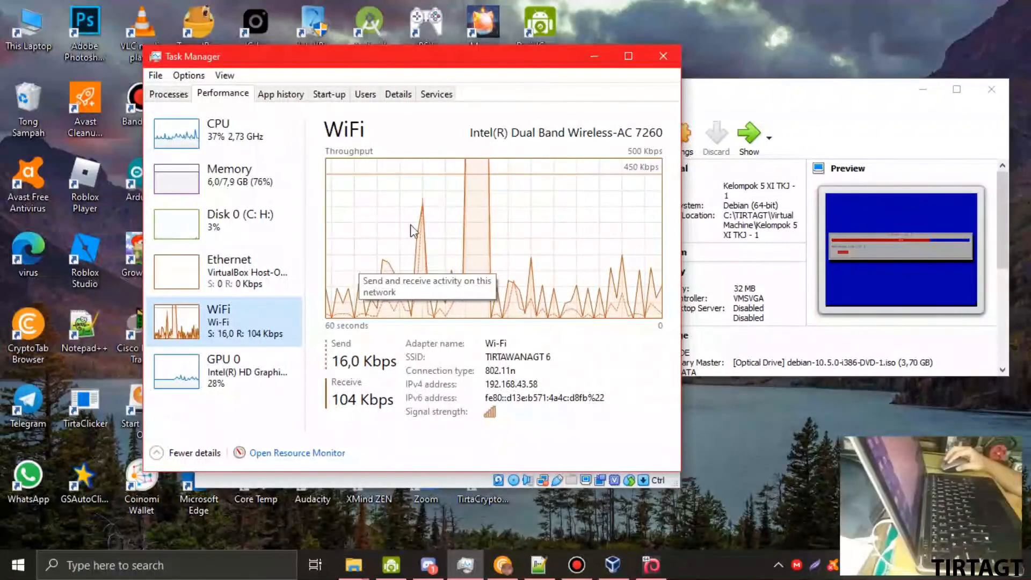
left_click(592, 57)
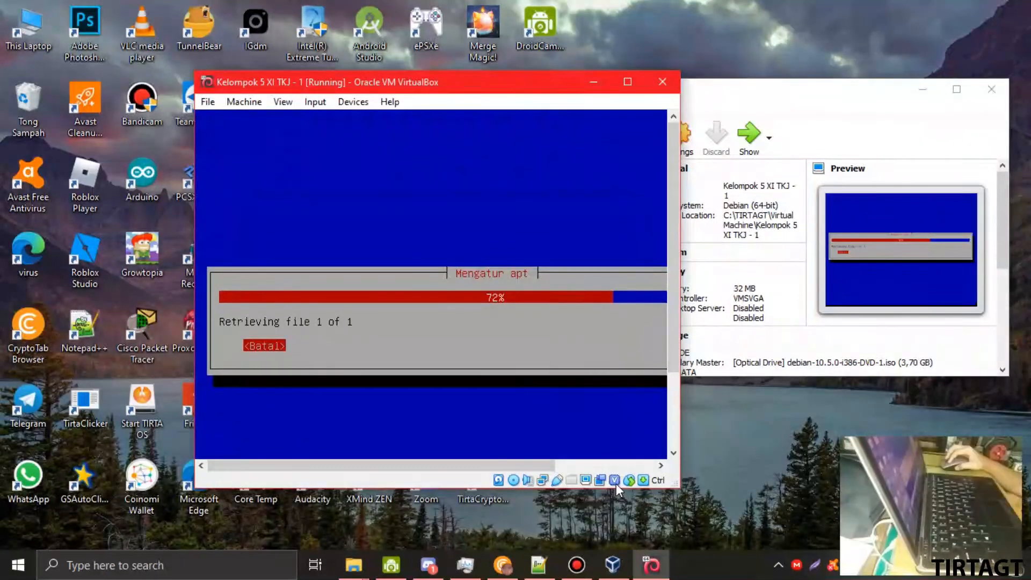
- Maximize the VM window again and open its Machine menu
mouse_move(613, 485)
left_click_drag(465, 466, 563, 466)
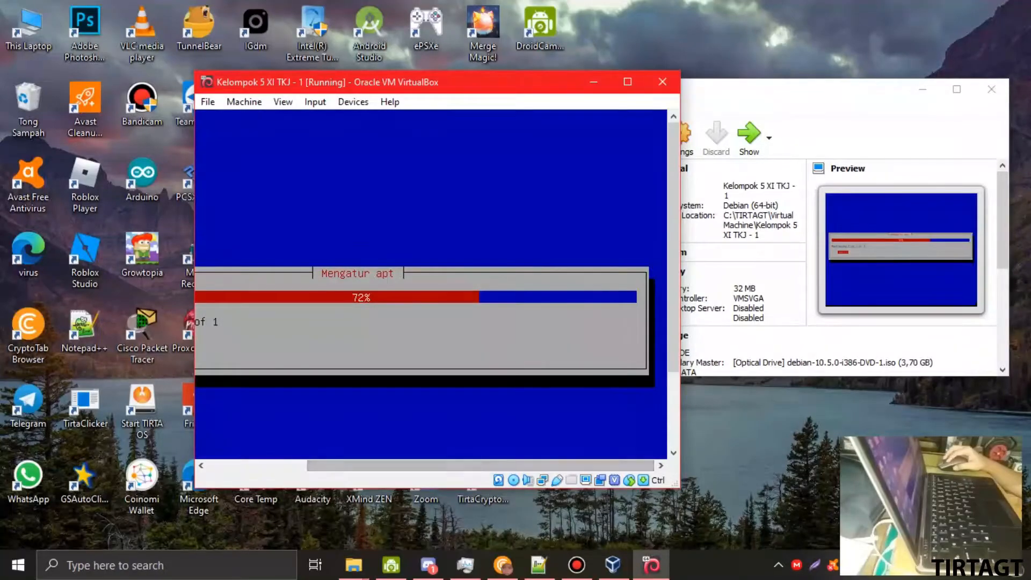
left_click(627, 81)
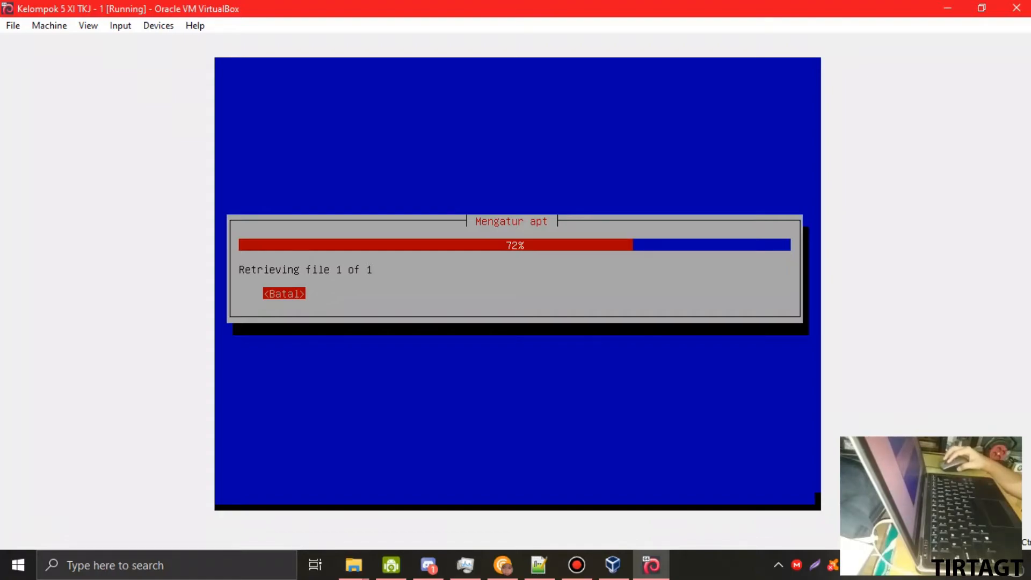
mouse_move(675, 559)
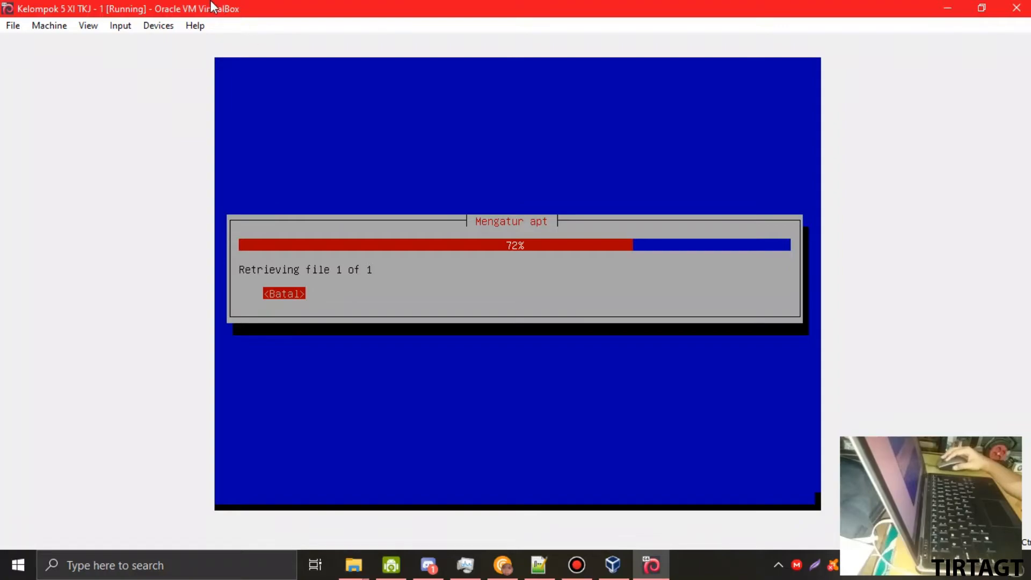
left_click(14, 27)
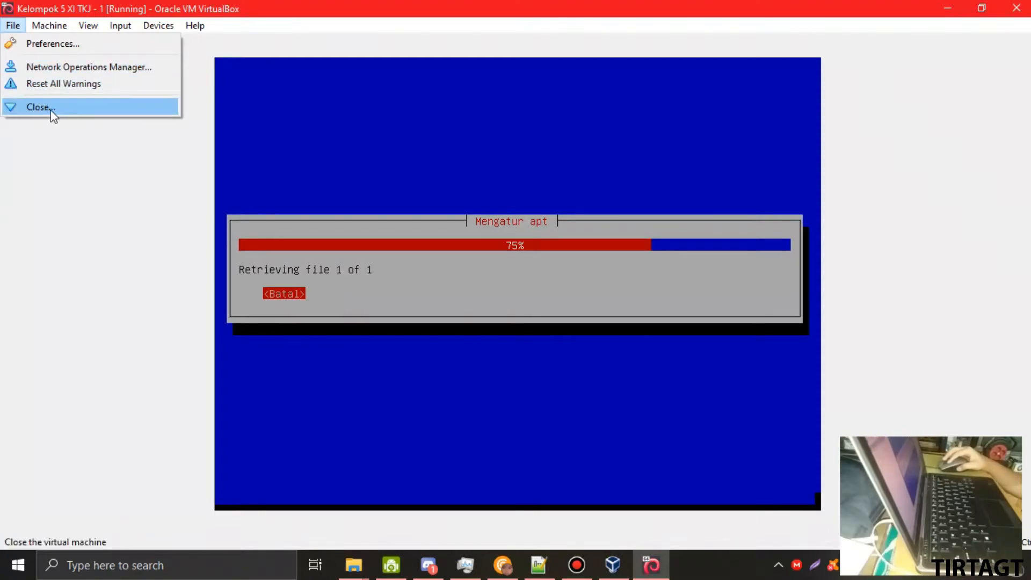
mouse_move(35, 29)
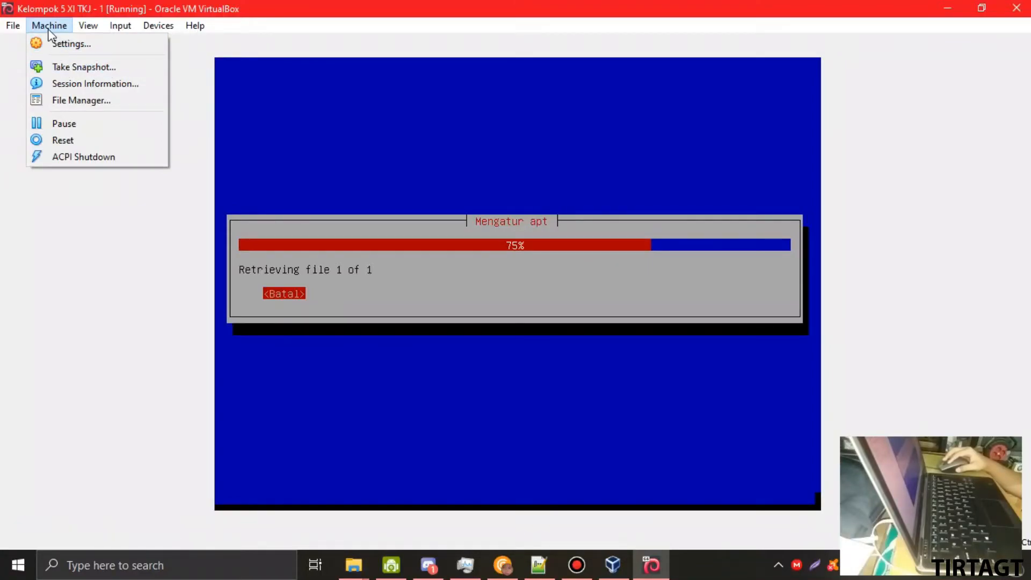
- Browse Session Information's runtime attributes and network statistics, then close the window
left_click(100, 85)
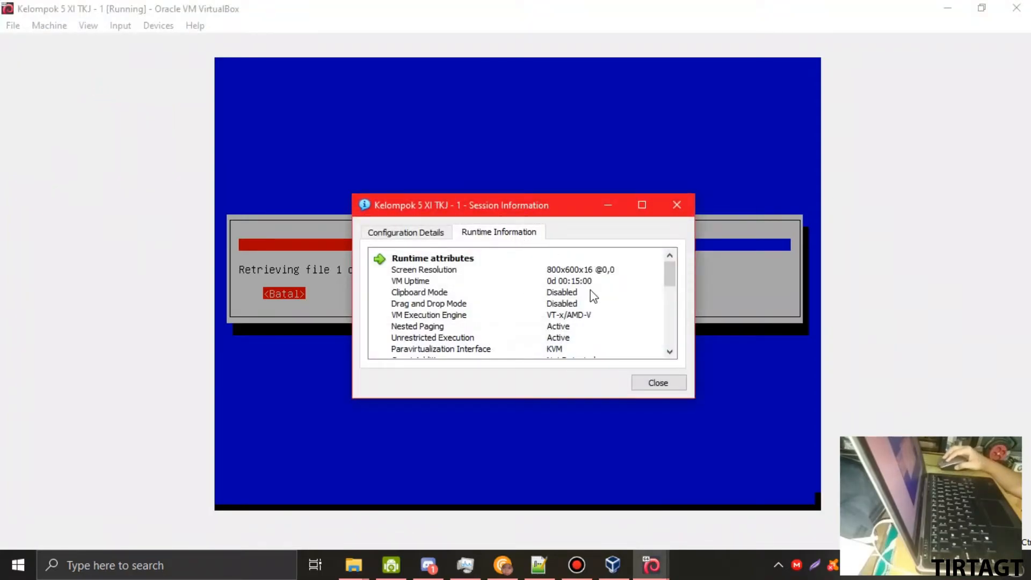
left_click(569, 288)
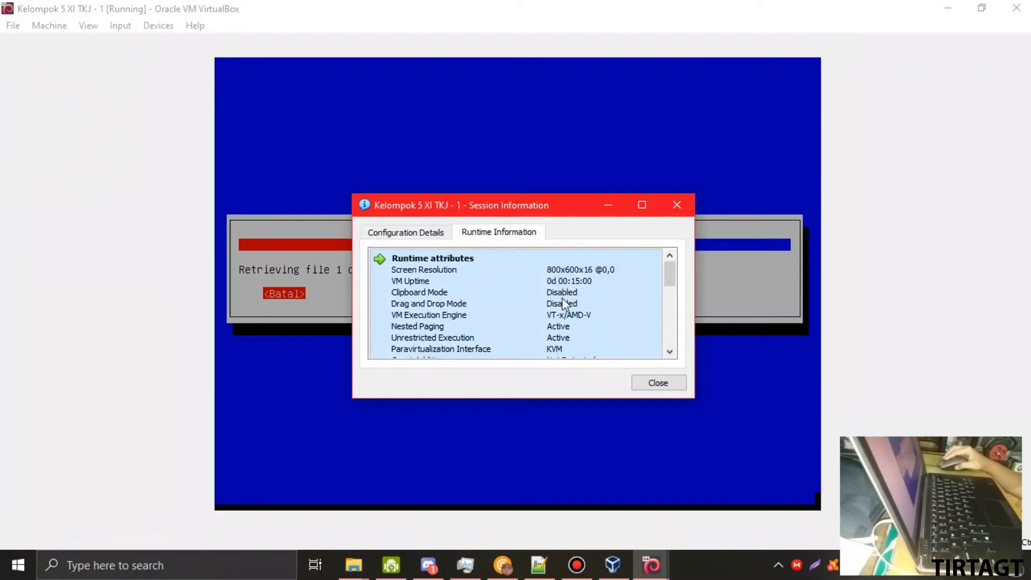
scroll(537, 298, "down", 3)
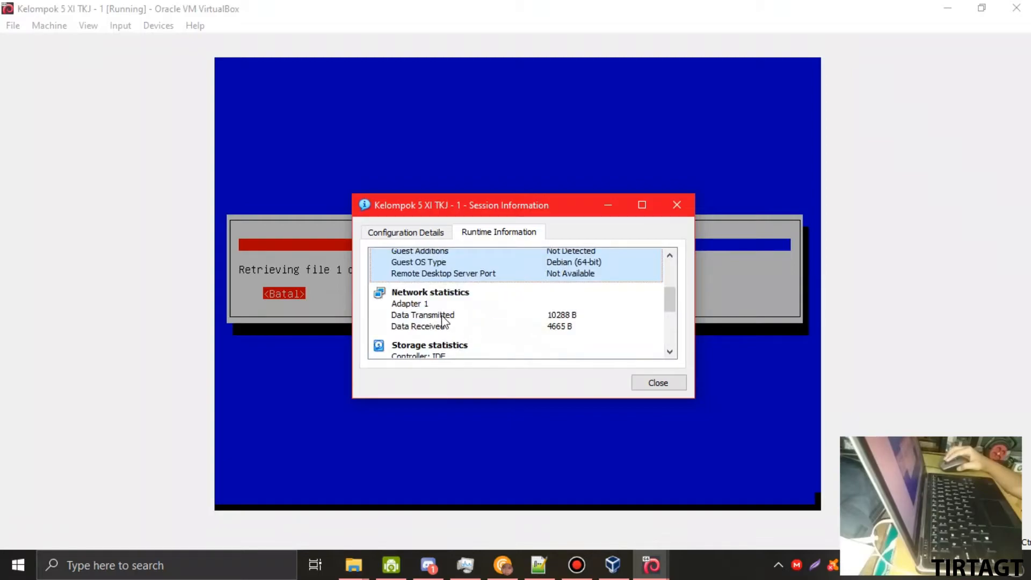
left_click(485, 317)
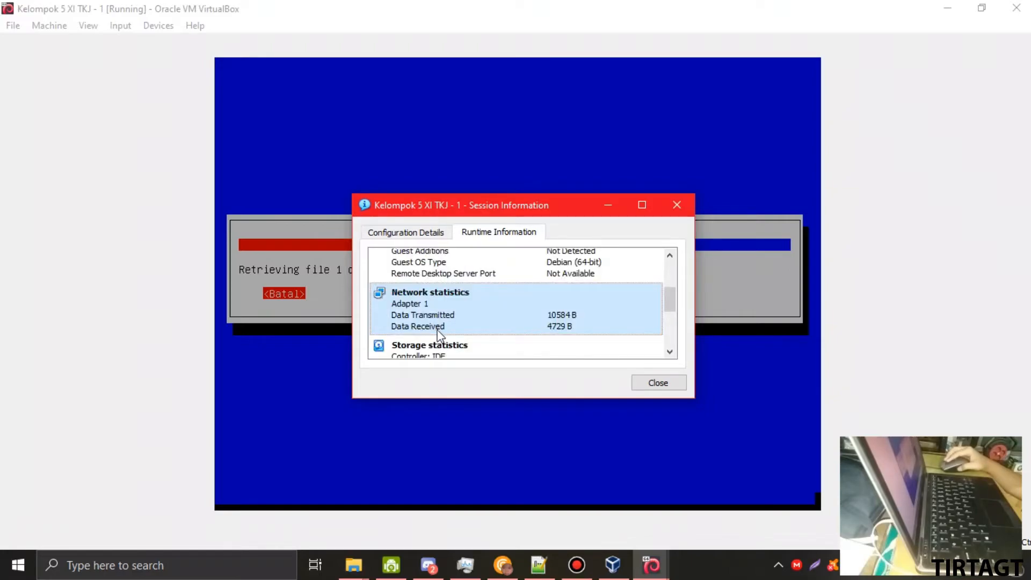
scroll(438, 322, "down", 3)
scroll(451, 310, "down", 1)
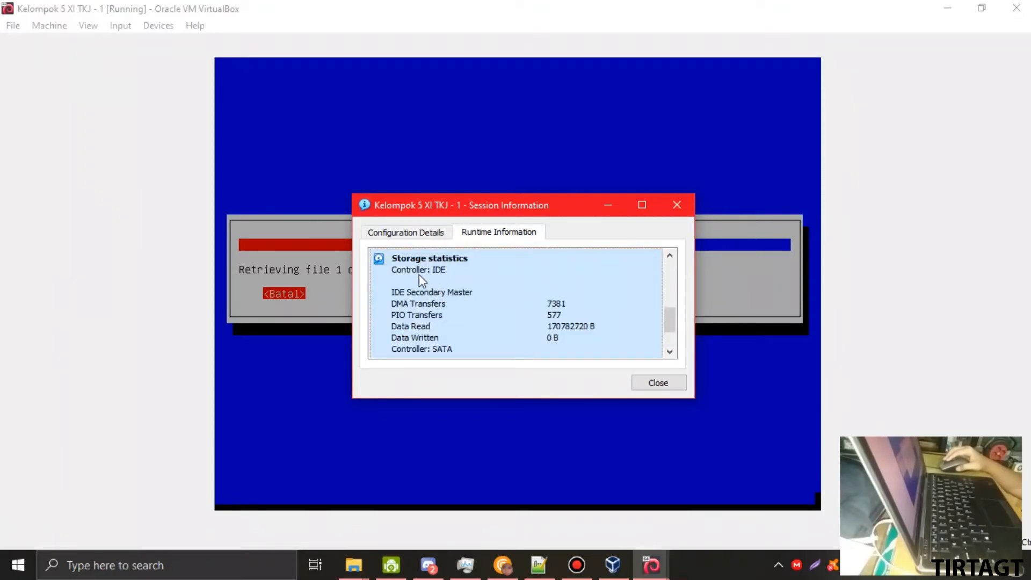
scroll(435, 284, "down", 2)
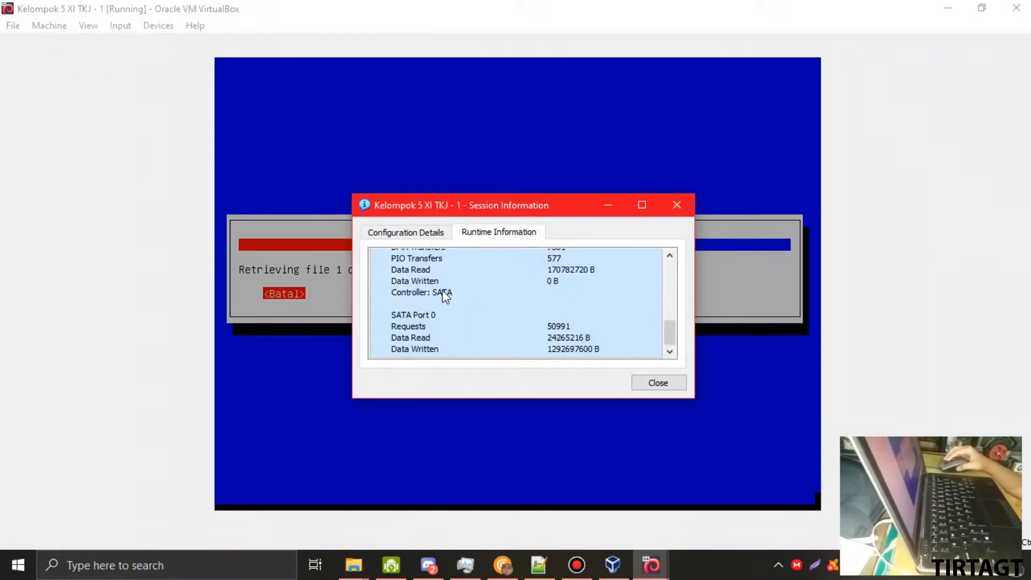
left_click_drag(497, 213, 360, 282)
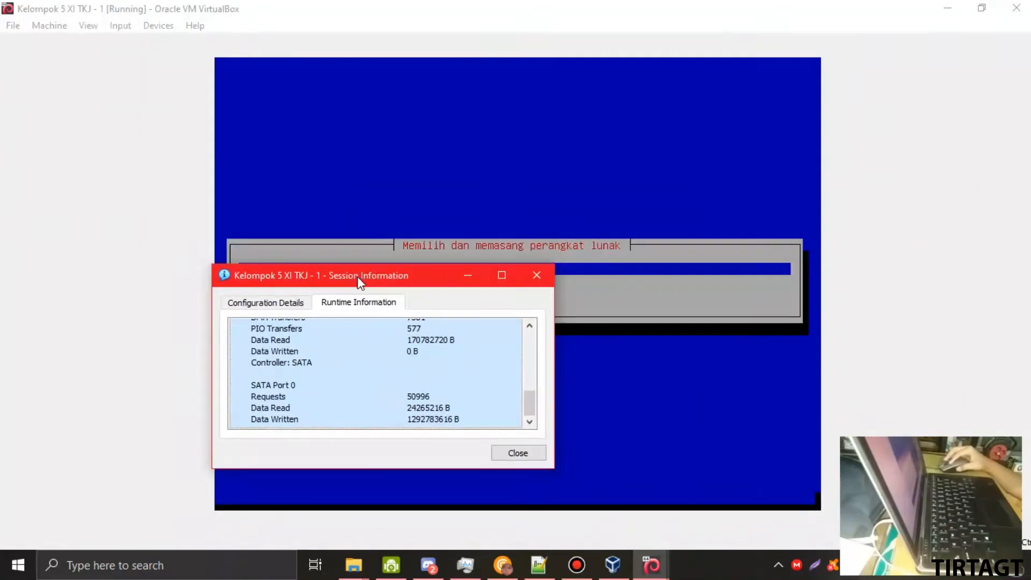
left_click(518, 453)
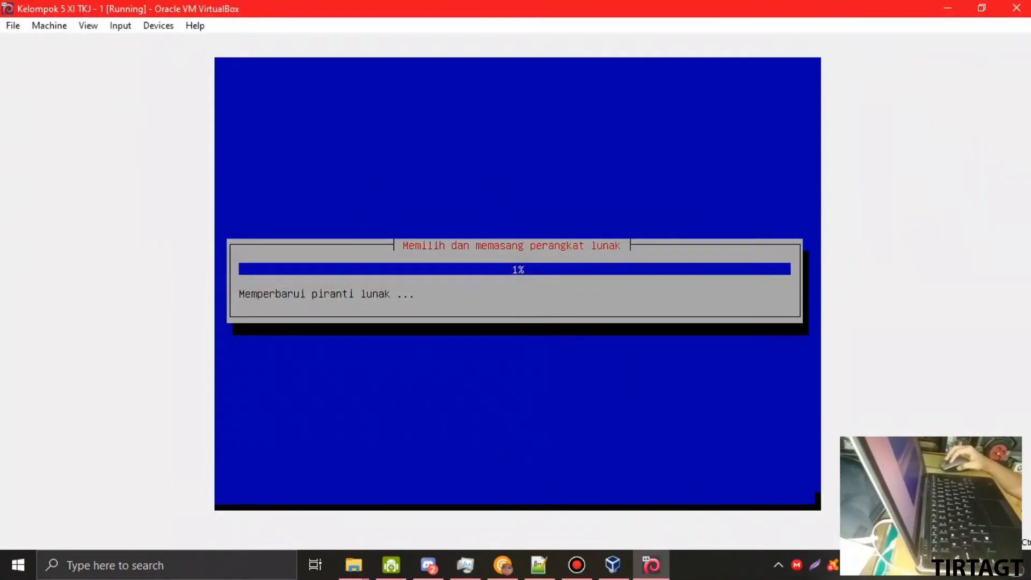
- Answer Tidak to the popularity-contest package survey and continue
left_click(969, 8)
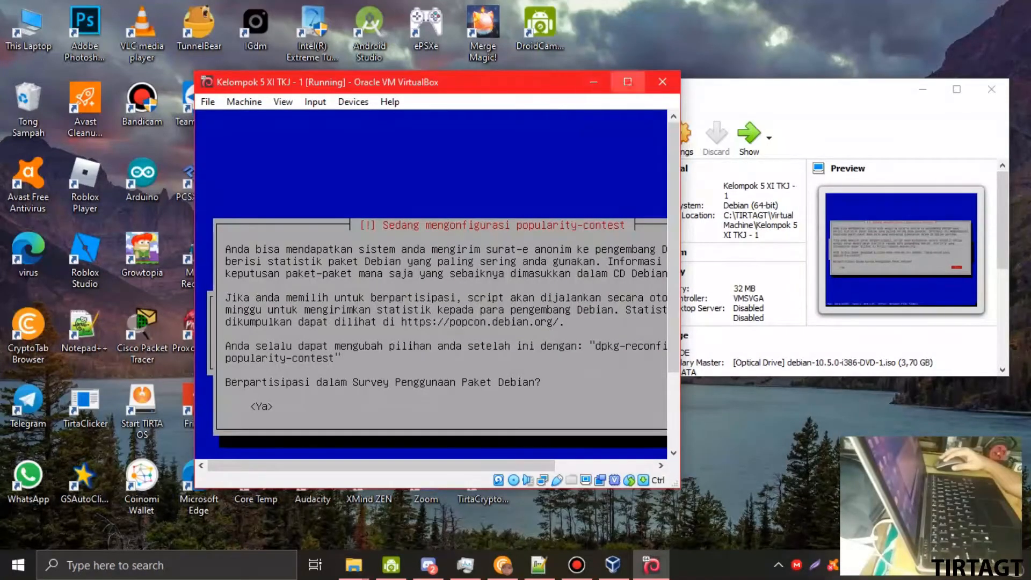
left_click(627, 82)
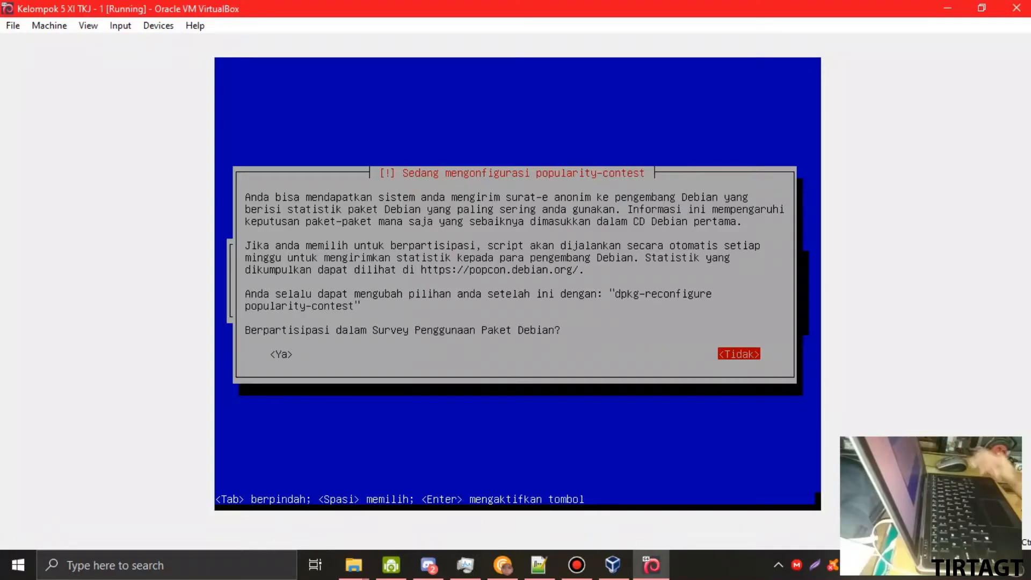
key("Left")
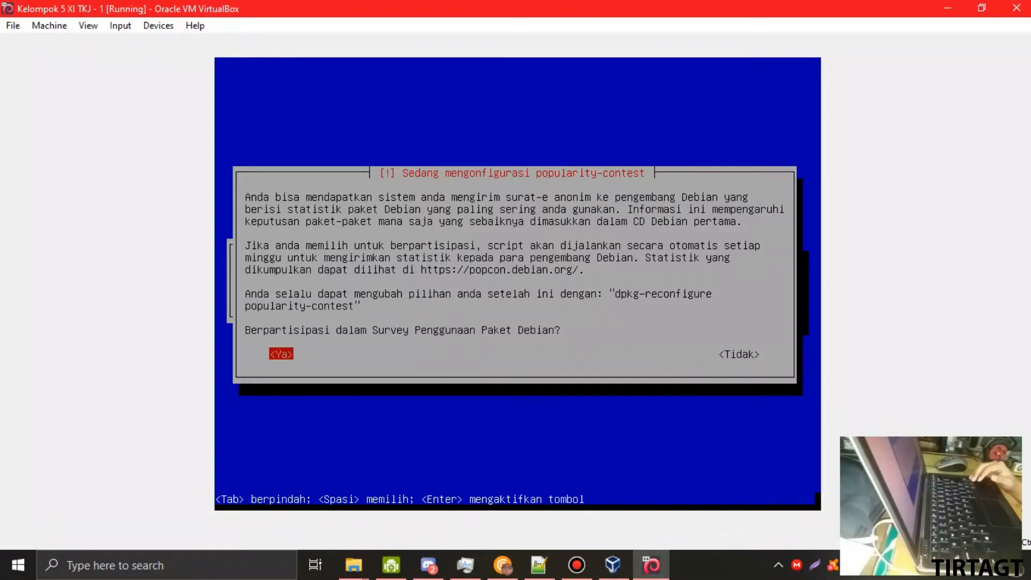
key("Right")
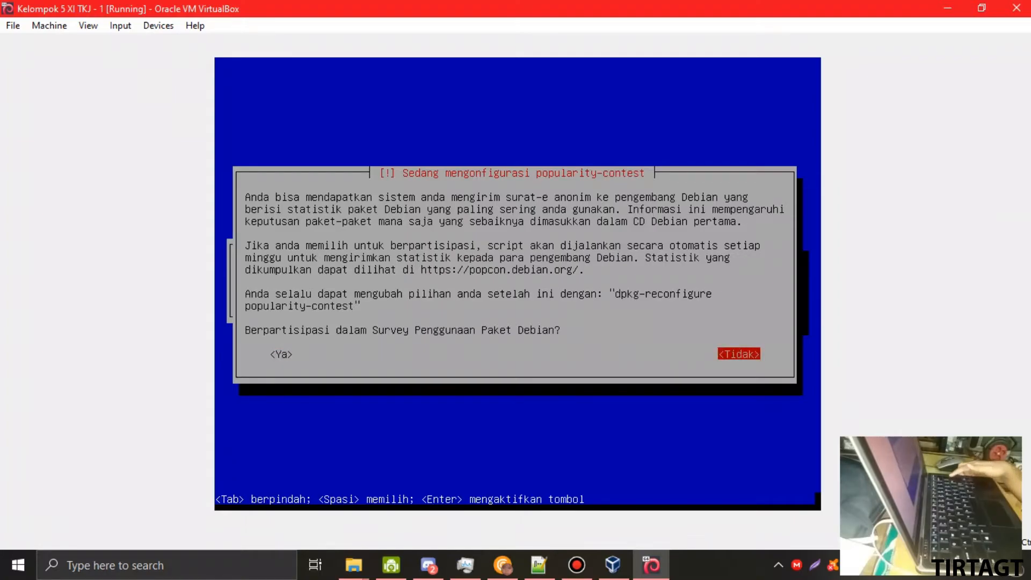
key("Return")
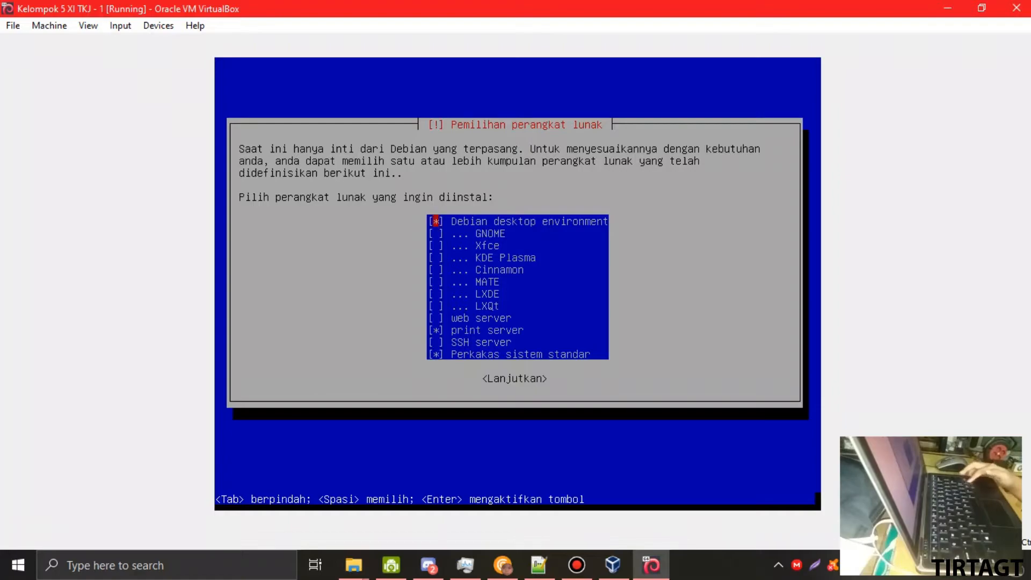
- Untick Debian desktop environment and print server, keep Perkakas sistem standar, and start installing
key("Up")
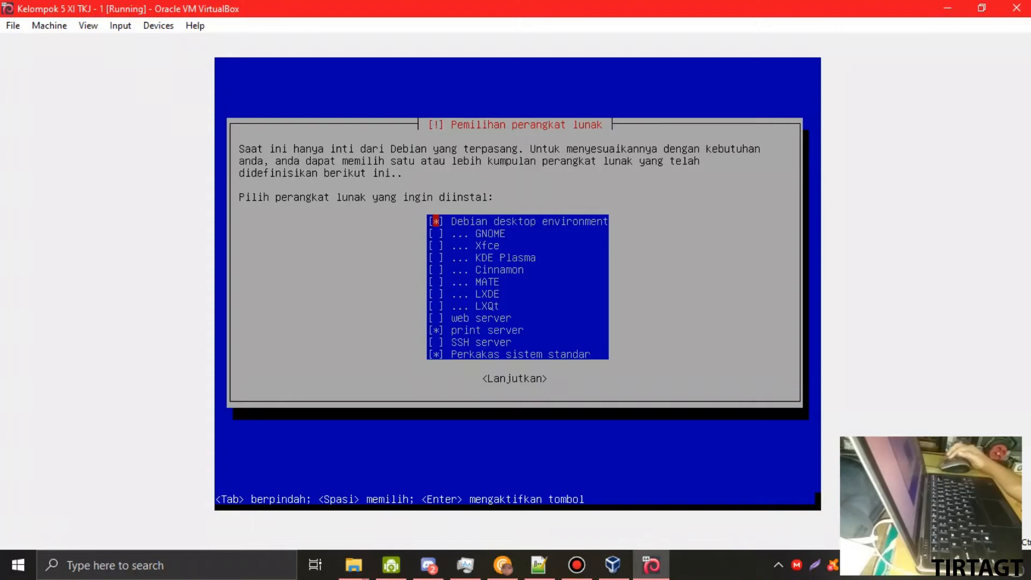
key("space")
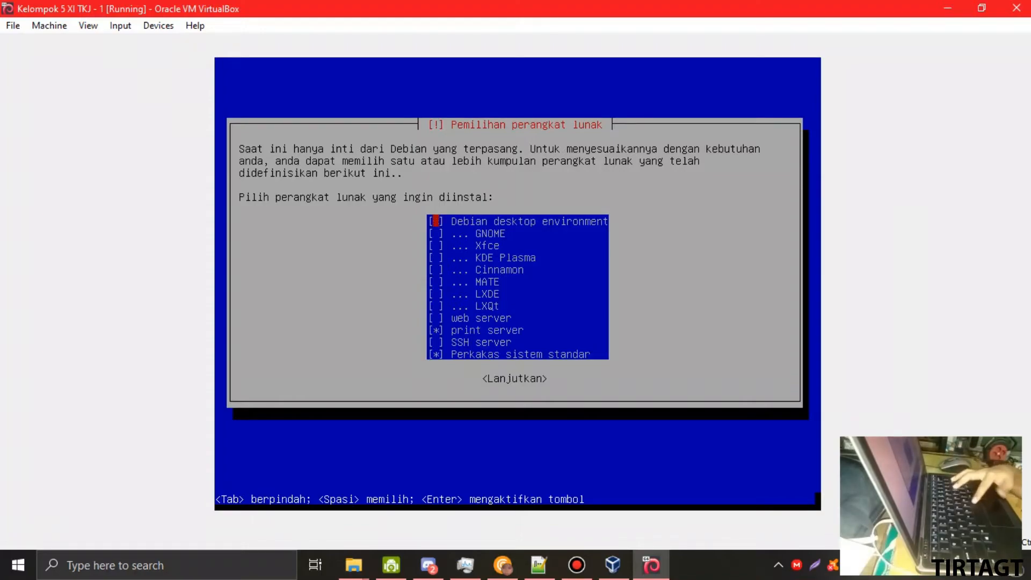
key("Down")
key("Down")
key("Down")
key("Down")
key("Down")
key("Down")
key("Down")
key("Down")
key("Down")
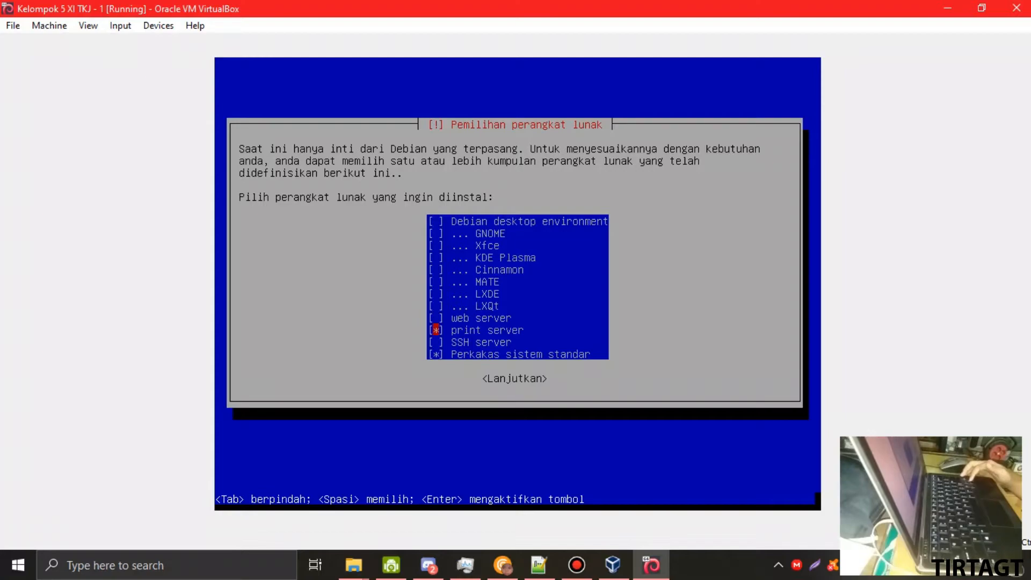
key("Up")
key("Up")
key("Up")
key("Up")
key("Up")
key("Up")
key("Up")
key("Up")
key("Up")
key("Down")
key("Down")
key("Down")
key("Down")
key("Down")
key("Down")
key("Down")
key("Down")
key("Down")
key("Down")
key("Down")
key("Up")
key("Up")
key("Up")
key("Up")
key("Up")
key("Up")
key("Up")
key("Up")
key("Up")
key("Up")
key("Up")
key("Down")
key("Down")
key("Down")
key("Down")
key("Down")
key("Down")
key("Down")
key("Down")
key("Down")
key("Down")
key("Down")
key("Up")
key("Up")
key("Up")
key("Up")
key("Up")
key("Up")
key("Up")
key("Up")
key("Up")
key("Down")
key("Down")
key("Down")
key("Down")
key("Down")
key("Down")
key("Down")
key("Down")
key("Down")
key("space")
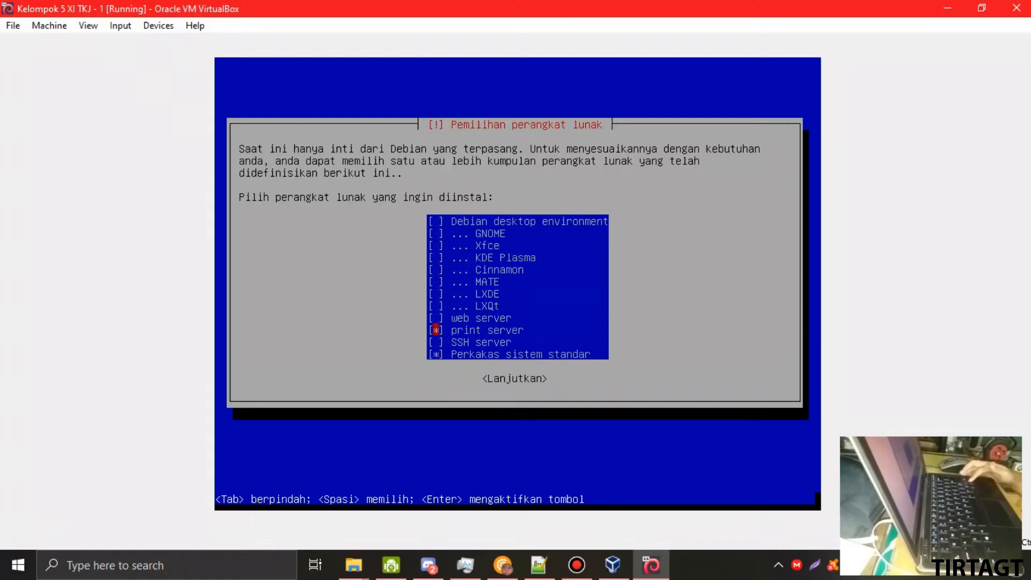
key("Down")
key("Down")
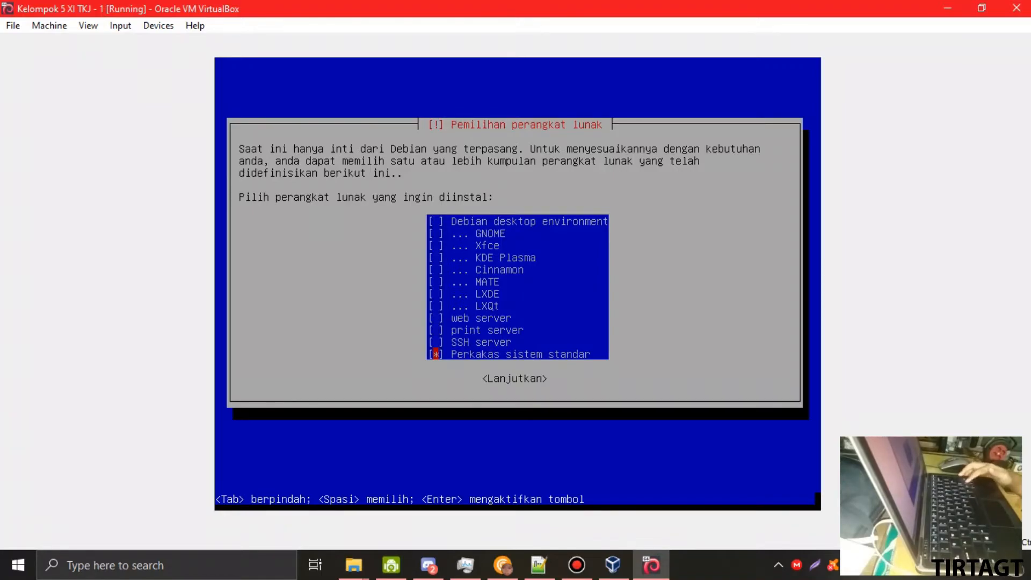
key("Return")
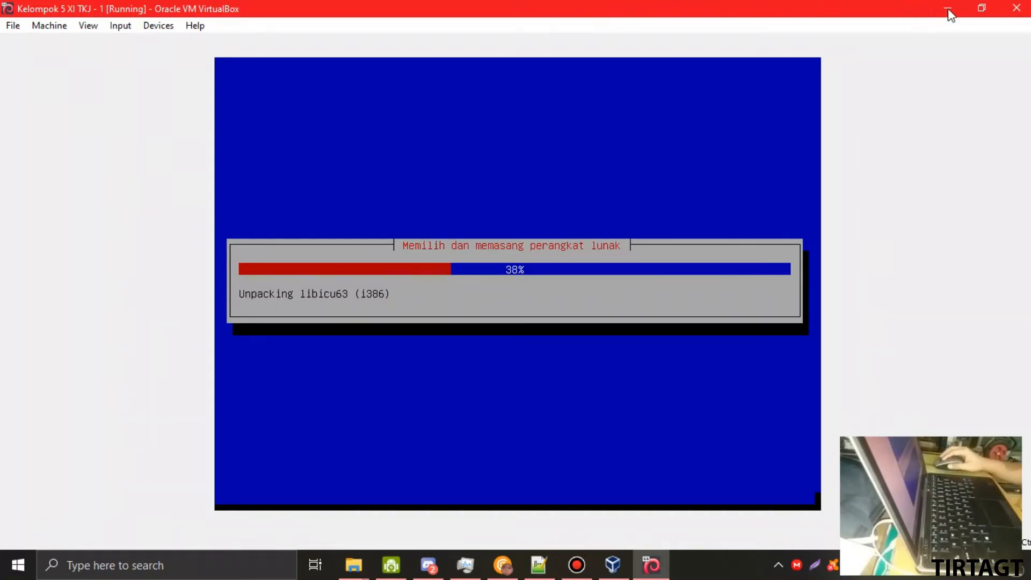
left_click(982, 7)
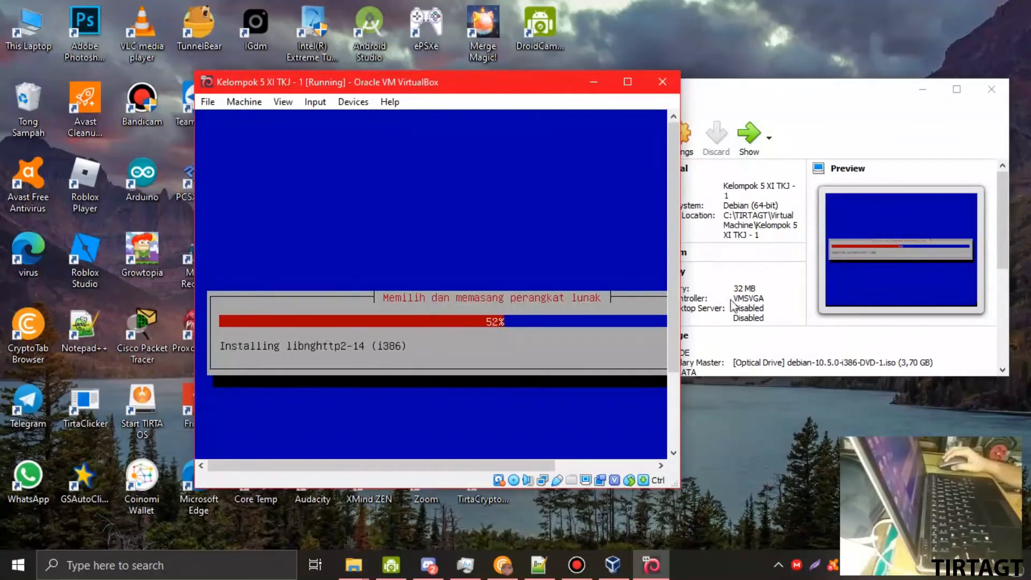
left_click(464, 570)
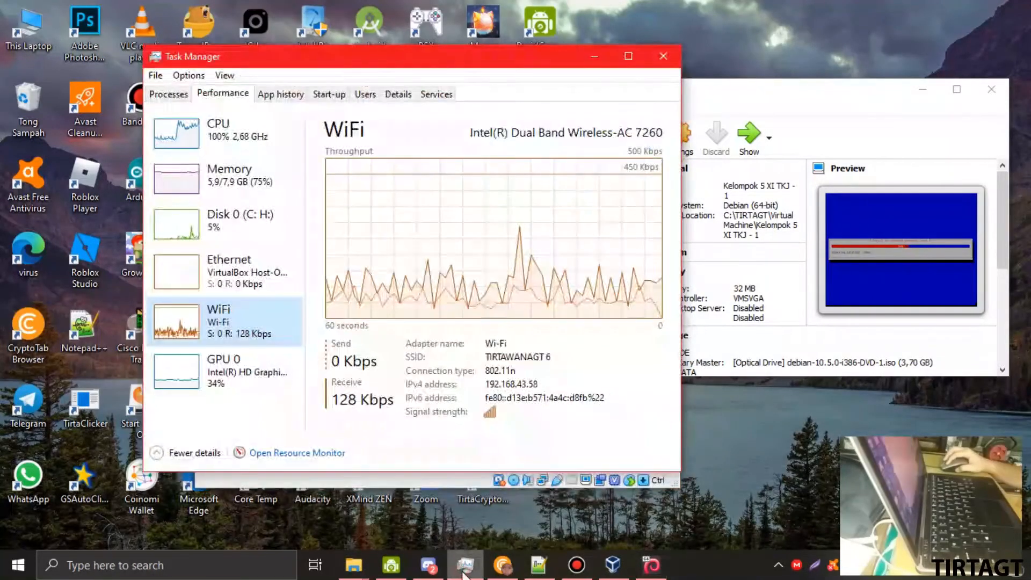
left_click(223, 225)
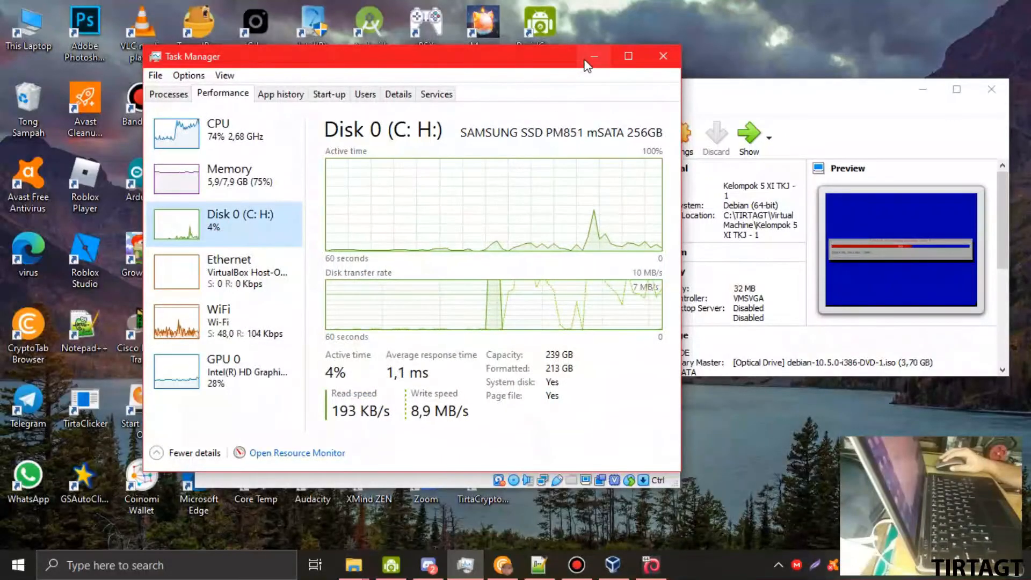
left_click(588, 55)
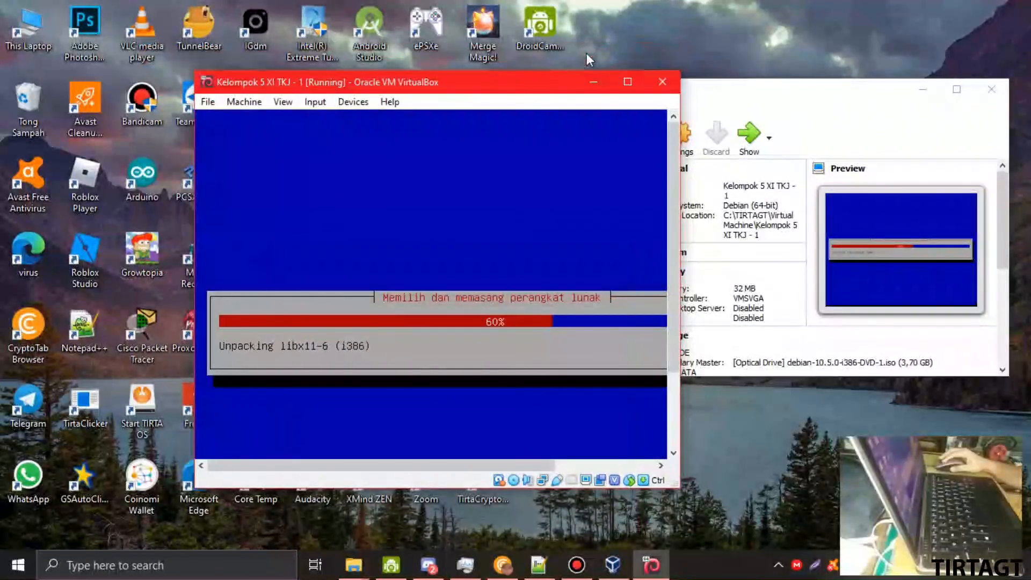
left_click(627, 82)
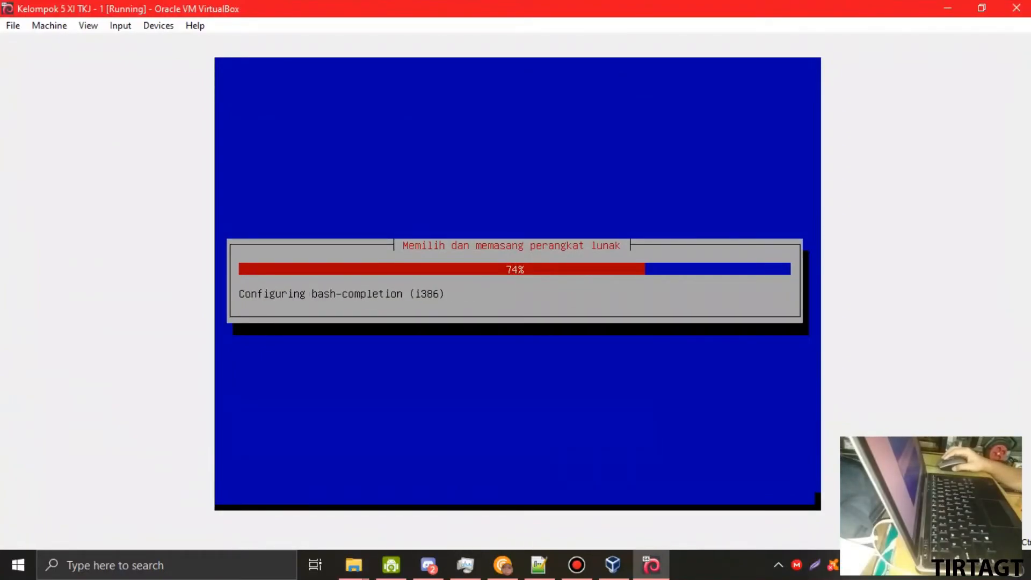
- Browse VirtualBox's Input and View menus without changing anything while software installs
left_click(59, 28)
mouse_move(150, 26)
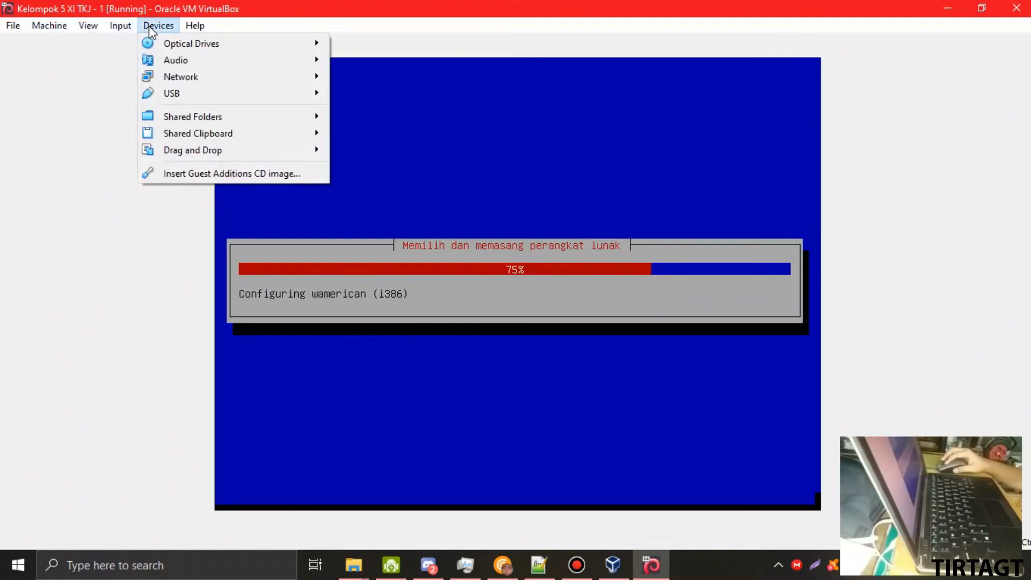
mouse_move(171, 42)
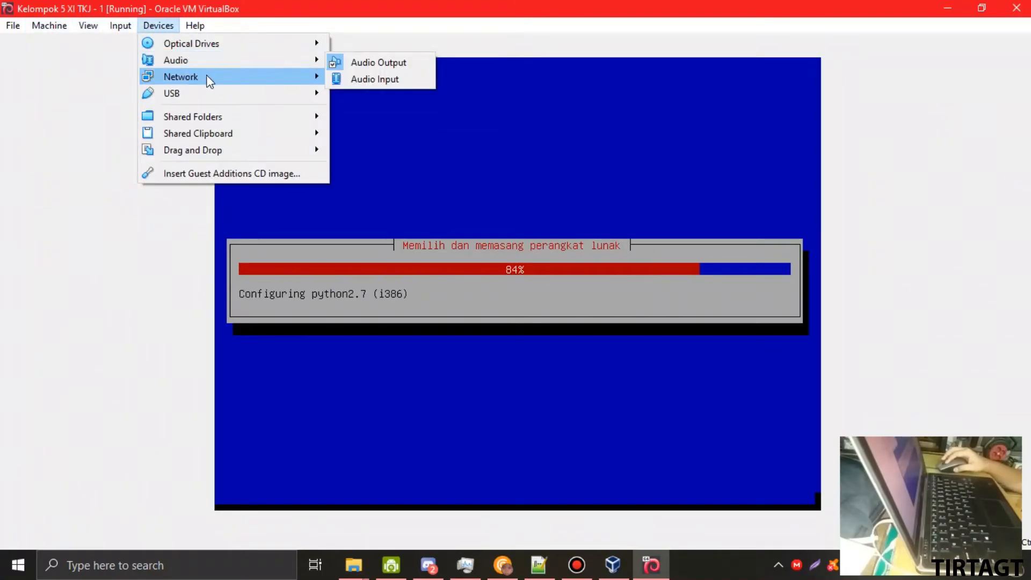
mouse_move(215, 77)
mouse_move(225, 97)
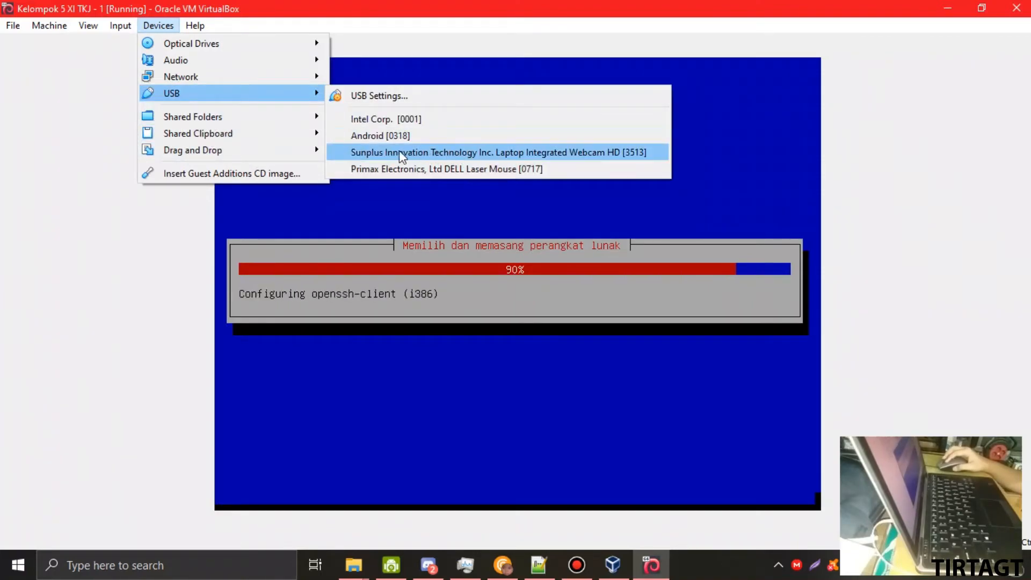
mouse_move(212, 137)
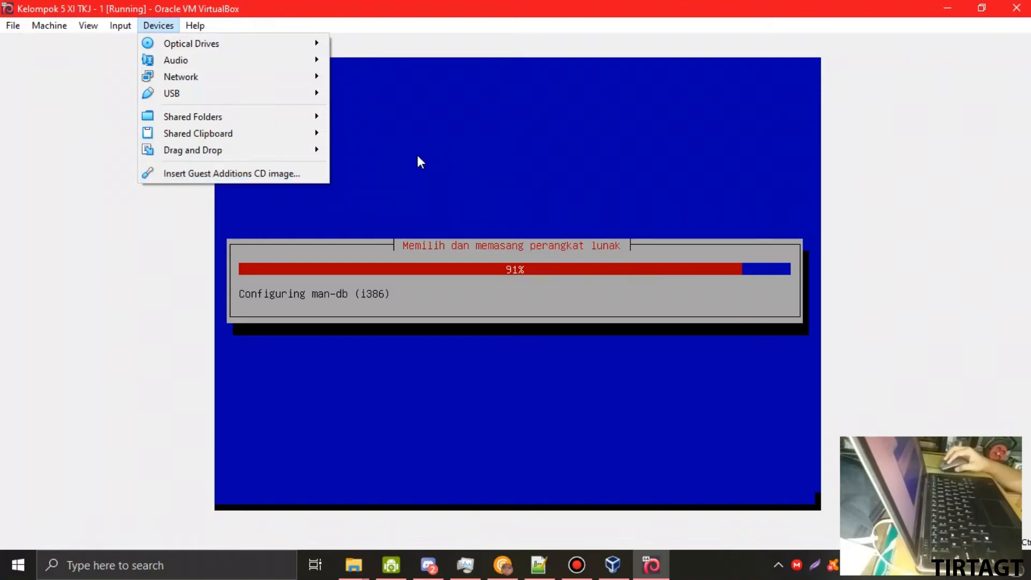
mouse_move(195, 25)
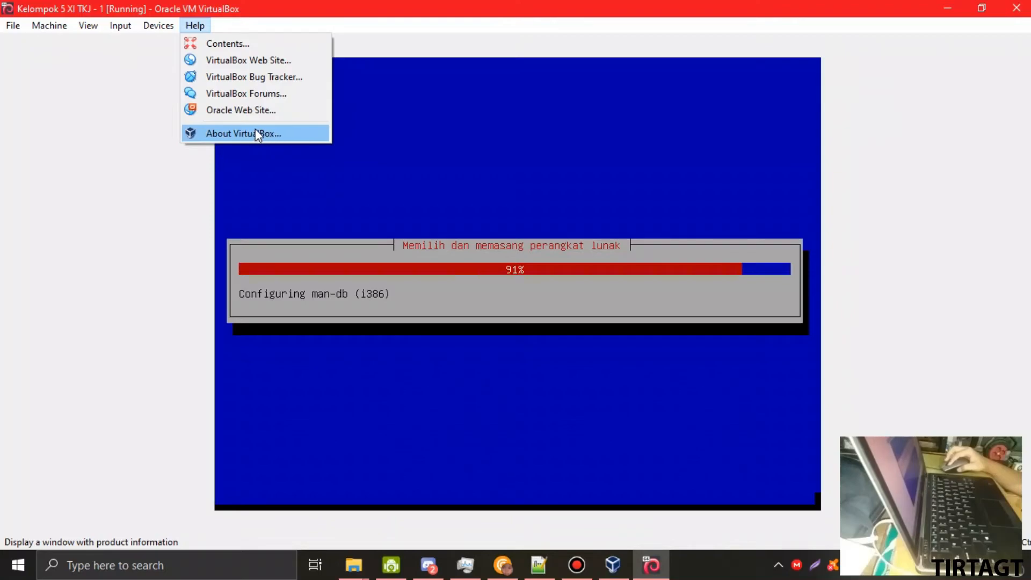
mouse_move(119, 28)
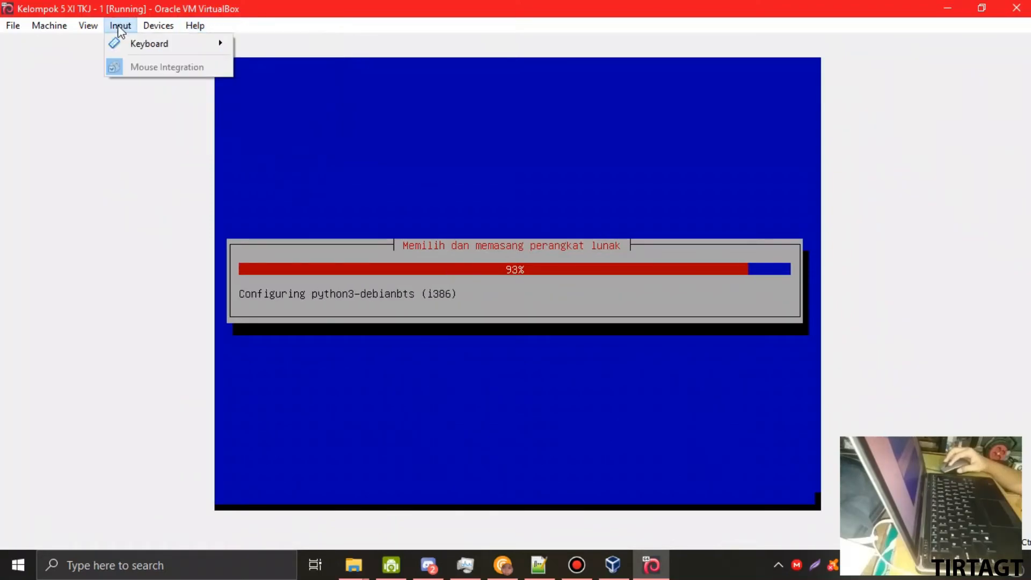
mouse_move(134, 44)
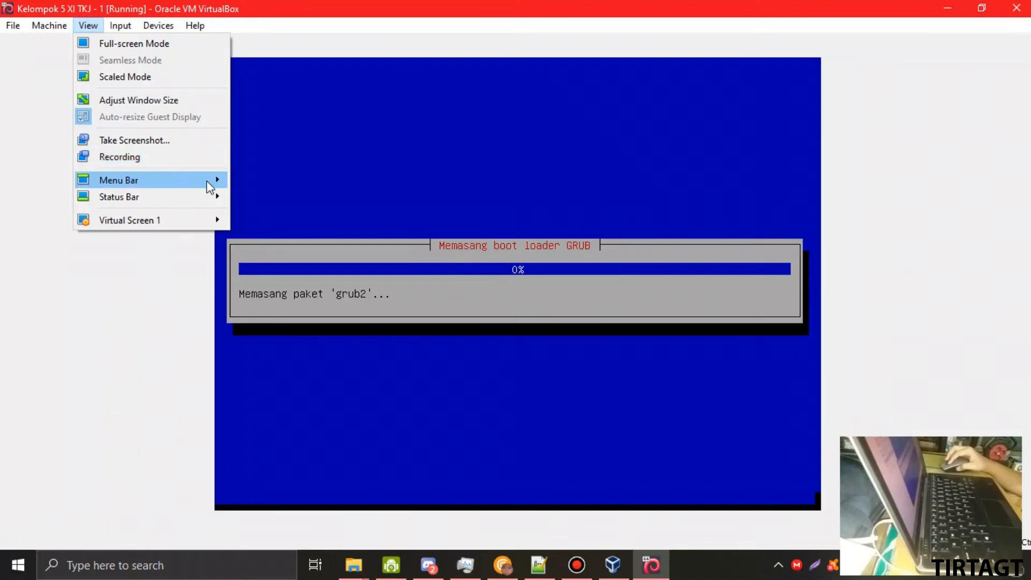
mouse_move(206, 202)
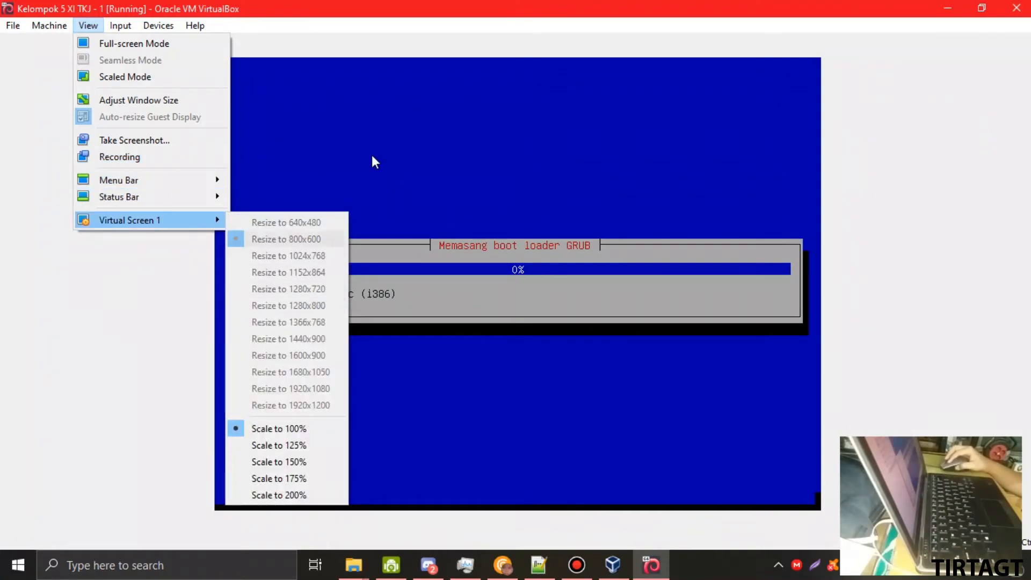
left_click(434, 11)
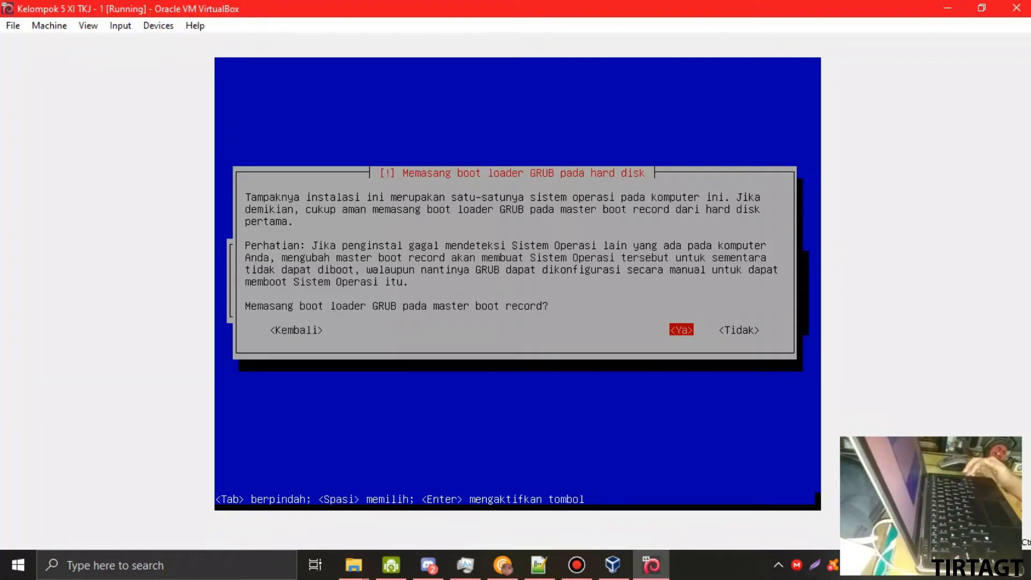
- Agree to install GRUB on the master boot record and choose /dev/sda as its device
key("Right")
key("Left")
key("Left")
key("Right")
key("Right")
key("Left")
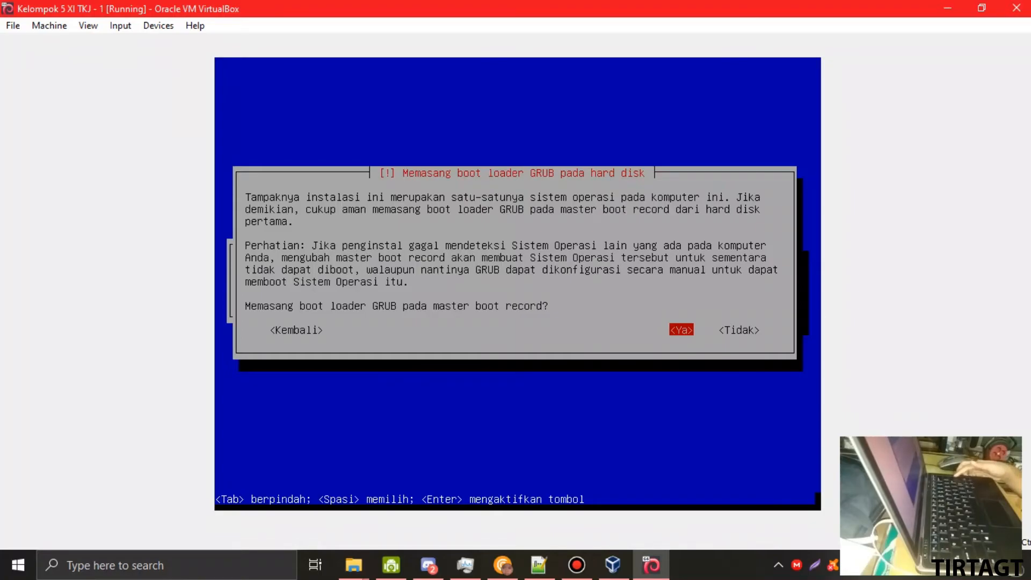
key("Return")
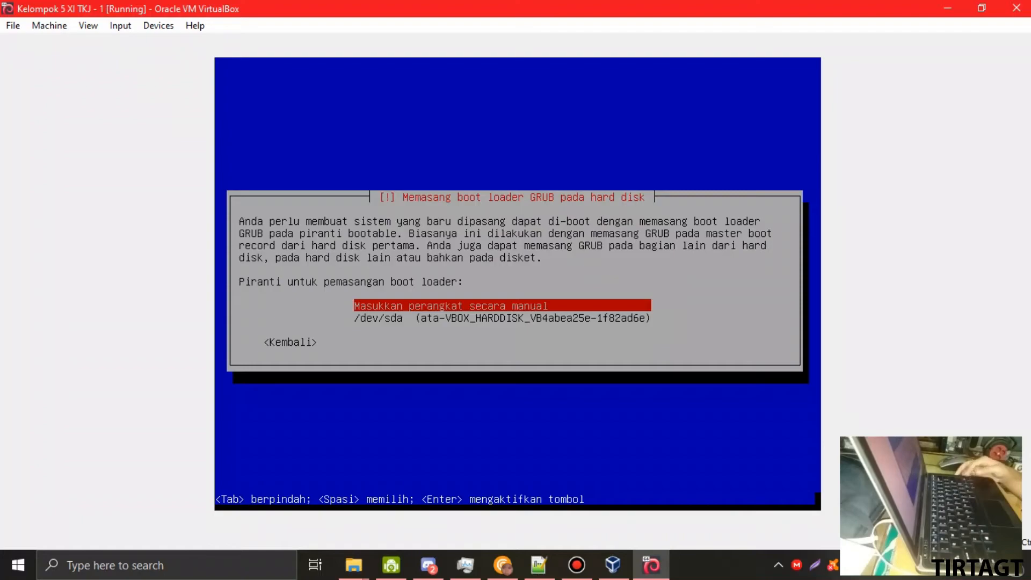
key("Down")
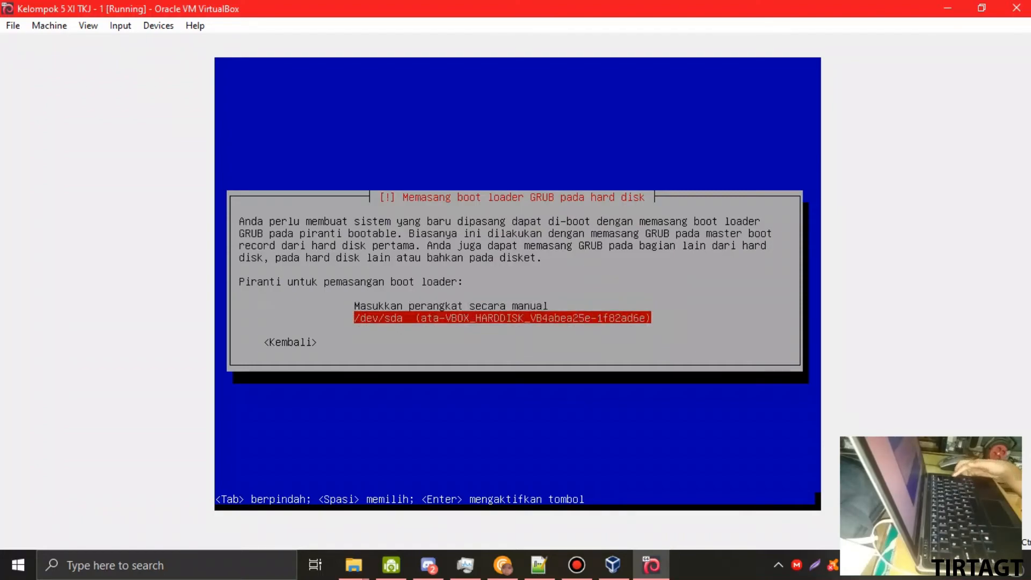
key("Return")
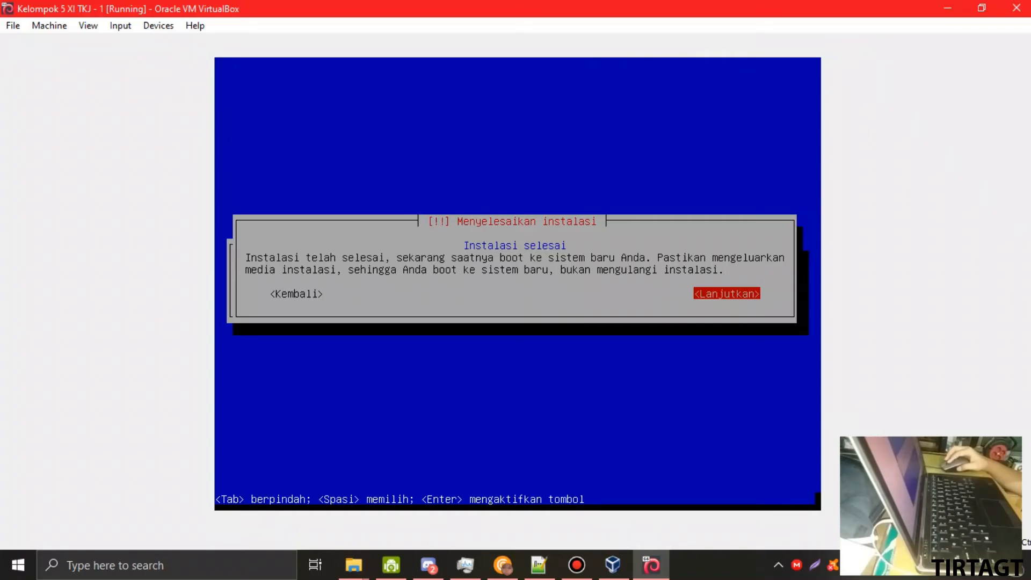
- Check which disk is in the virtual optical drive without changing it
left_click(981, 8)
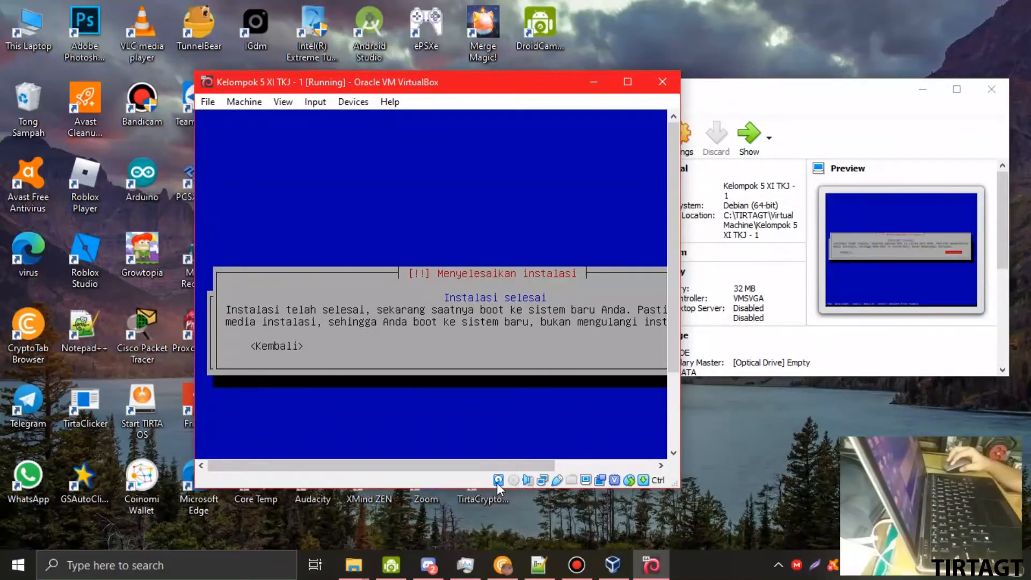
left_click(514, 481)
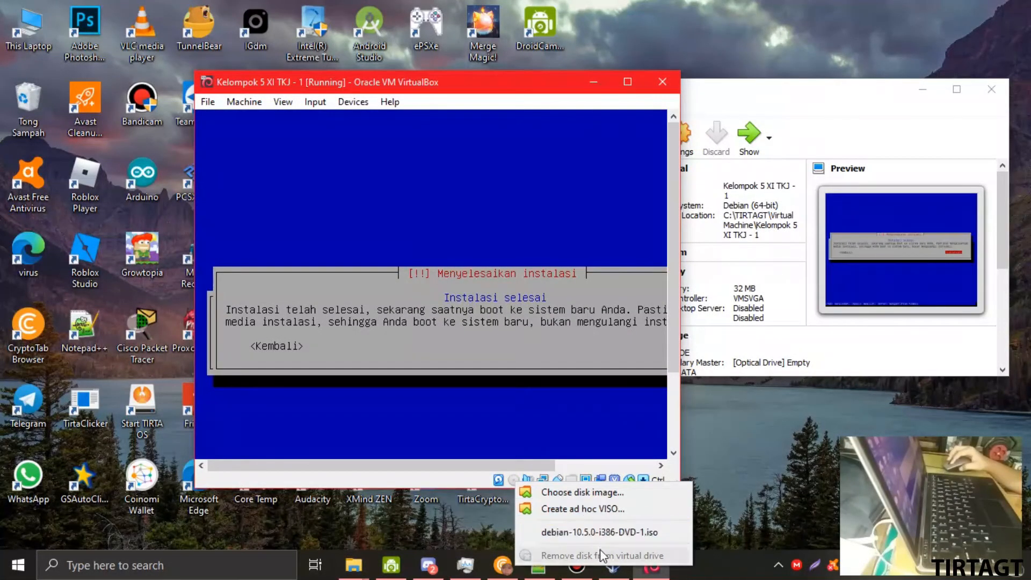
left_click(476, 478)
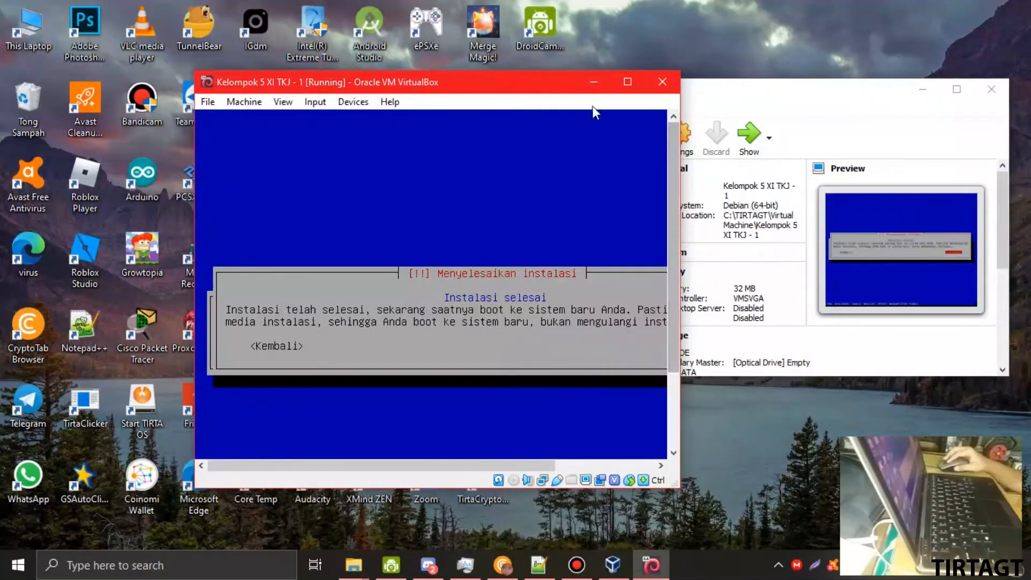
left_click(627, 84)
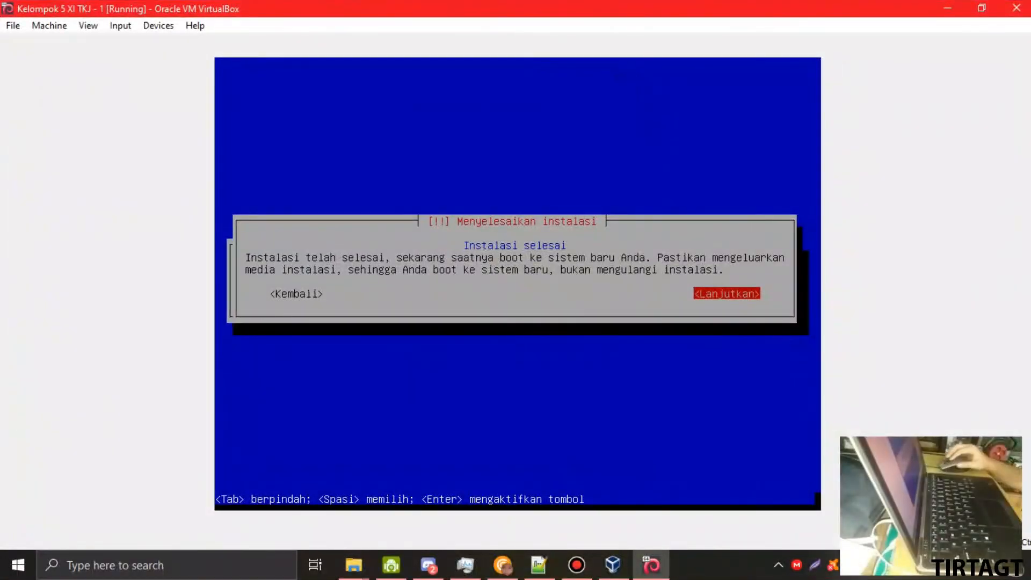
- Continue past the installation-complete notice, then reopen the optical drive's disk options
key("Return")
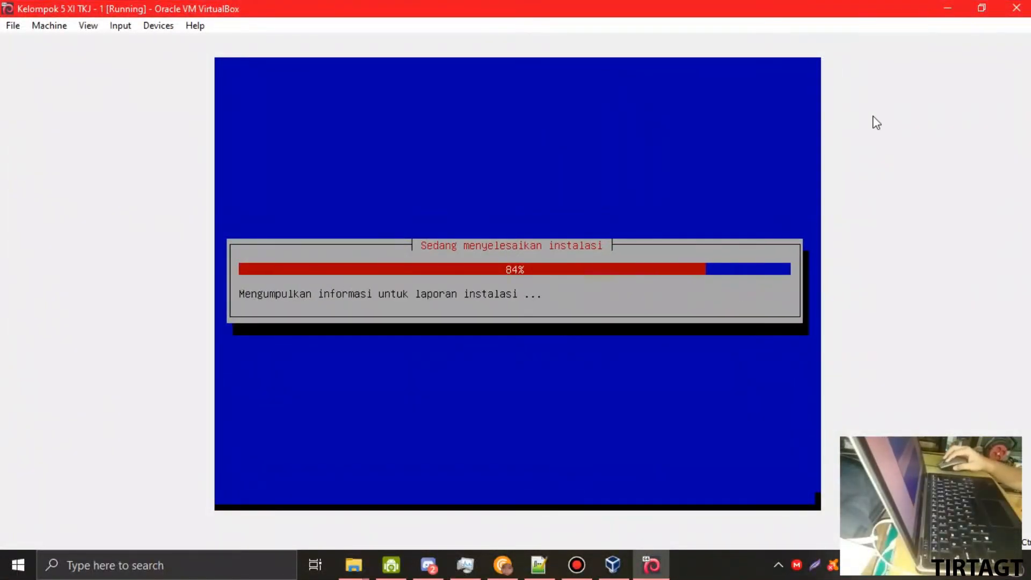
left_click(982, 8)
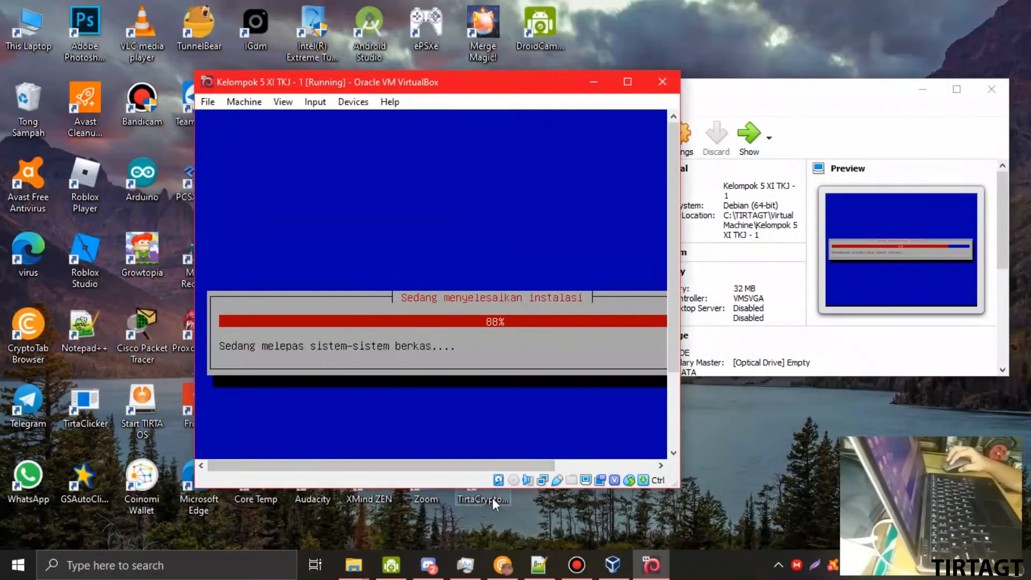
right_click(514, 479)
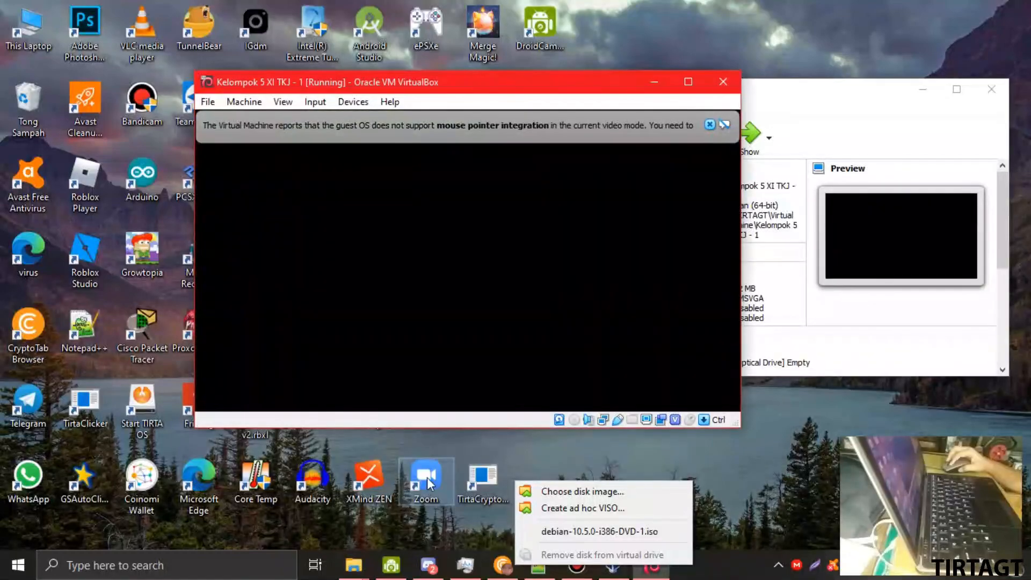
- Stop the GRUB countdown and boot the Debian GNU/Linux entry
left_click(627, 82)
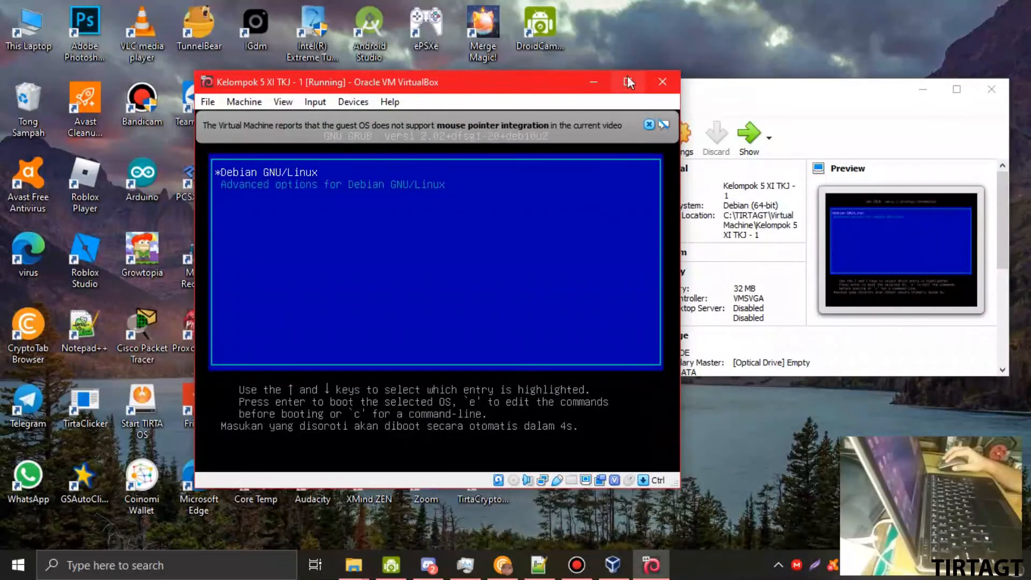
left_click(627, 82)
key("Down")
key("Up")
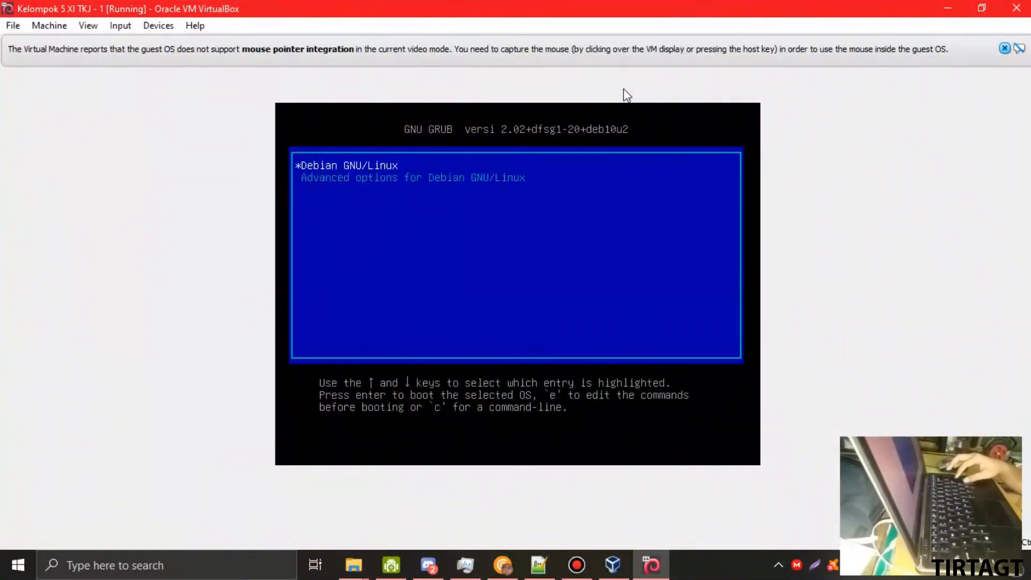
key("Down")
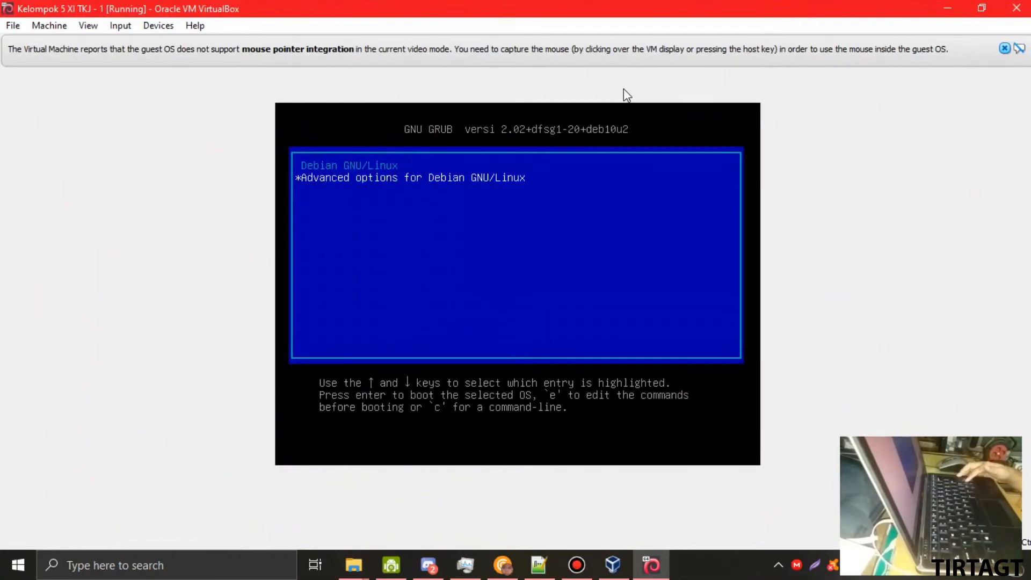
key("Up")
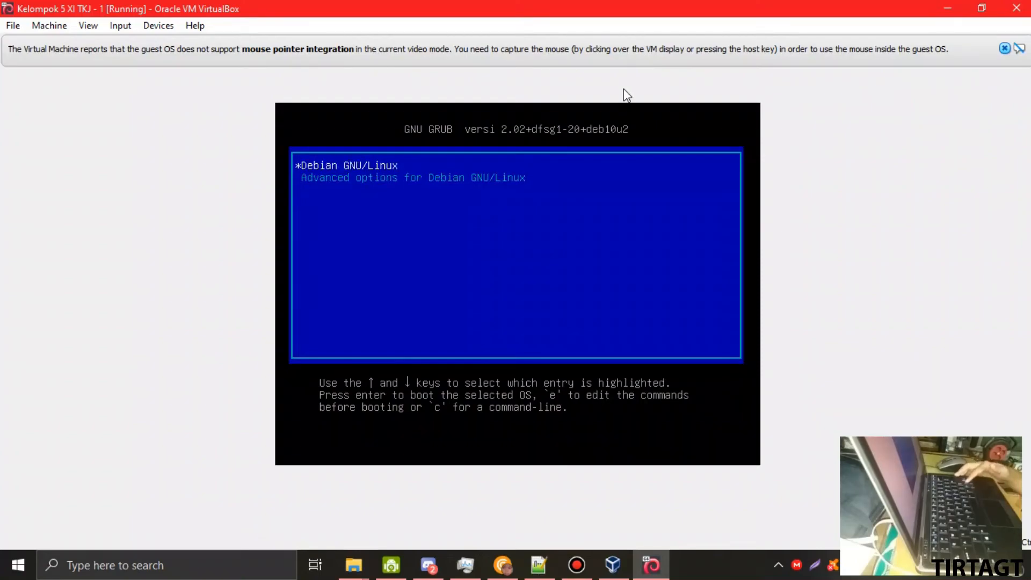
key("Down")
key("Up")
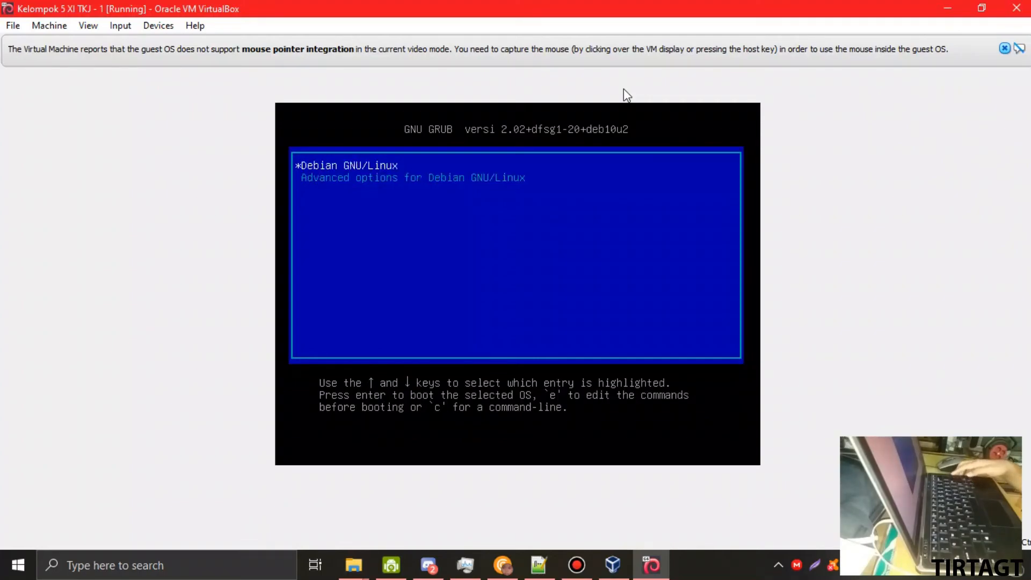
key("Return")
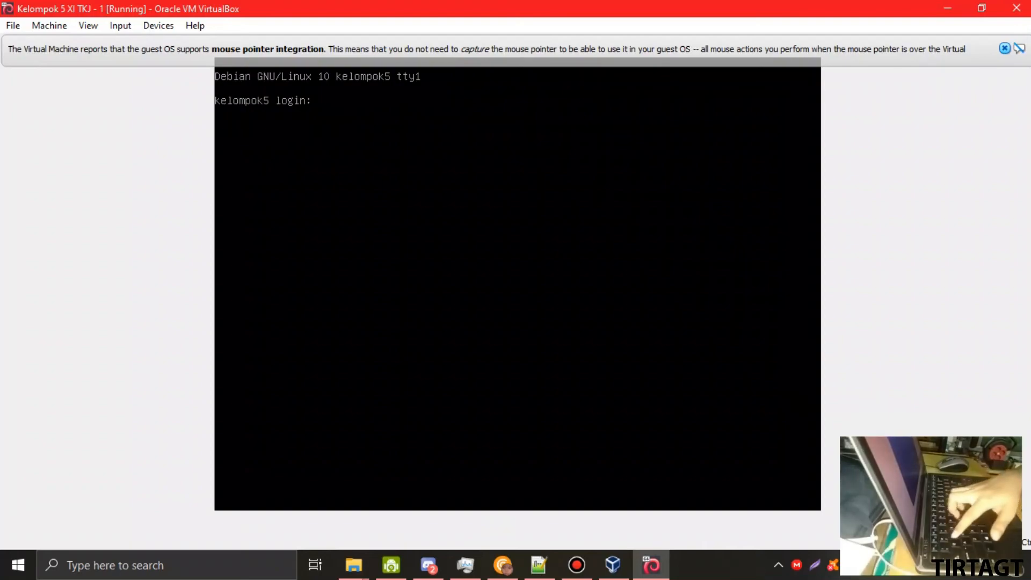
- Try logging in with the name 'abcdefg', which is rejected
type("abcdefg")
key("Return")
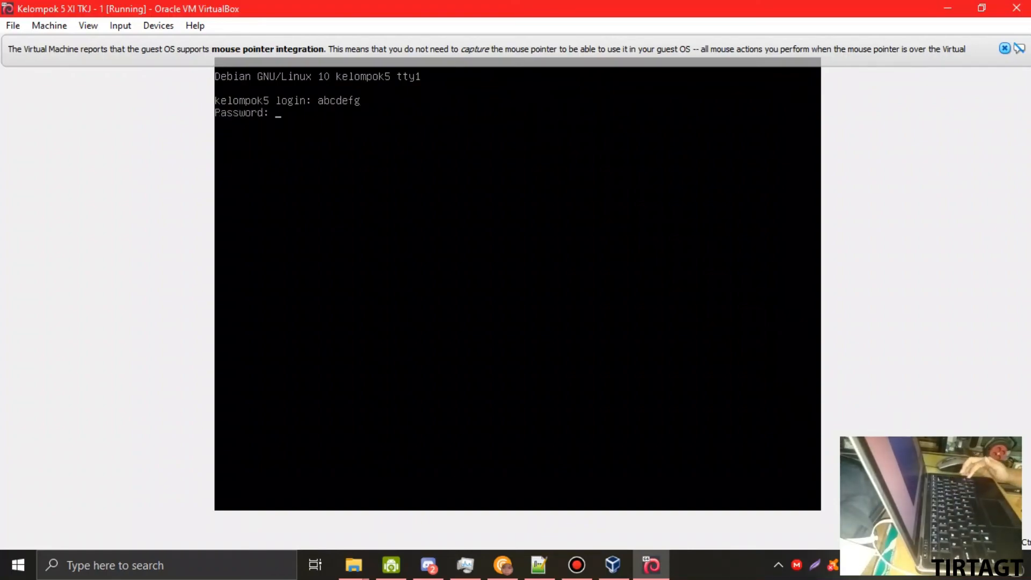
key("Return")
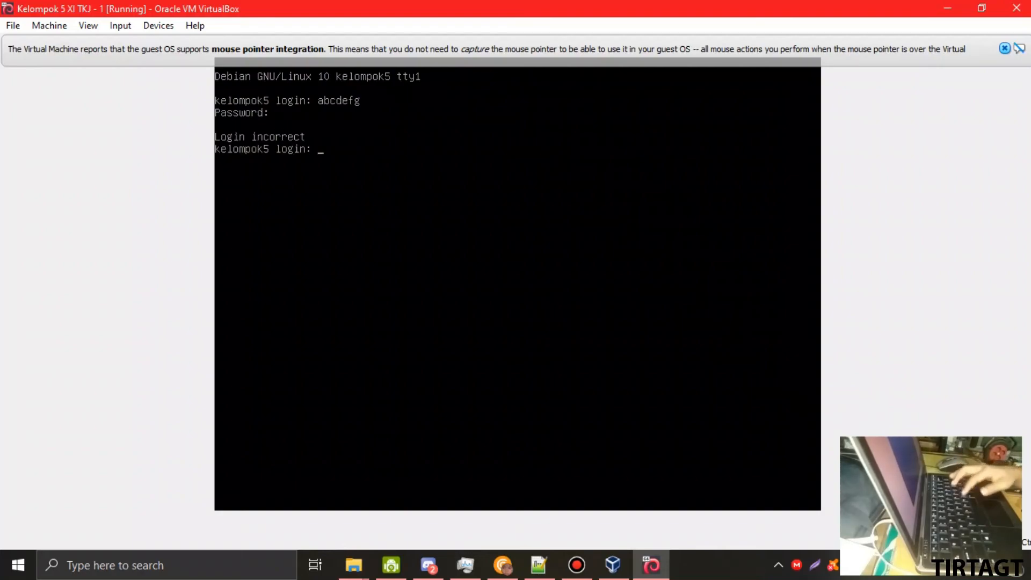
- Log in as kelompok5 with the user's password
type("kelompok")
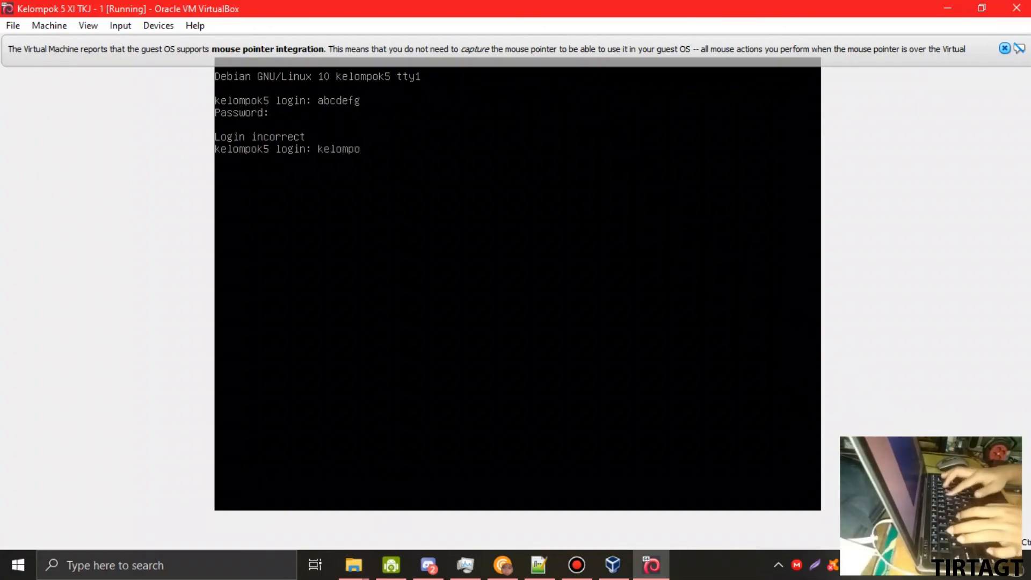
type("5")
key("Return")
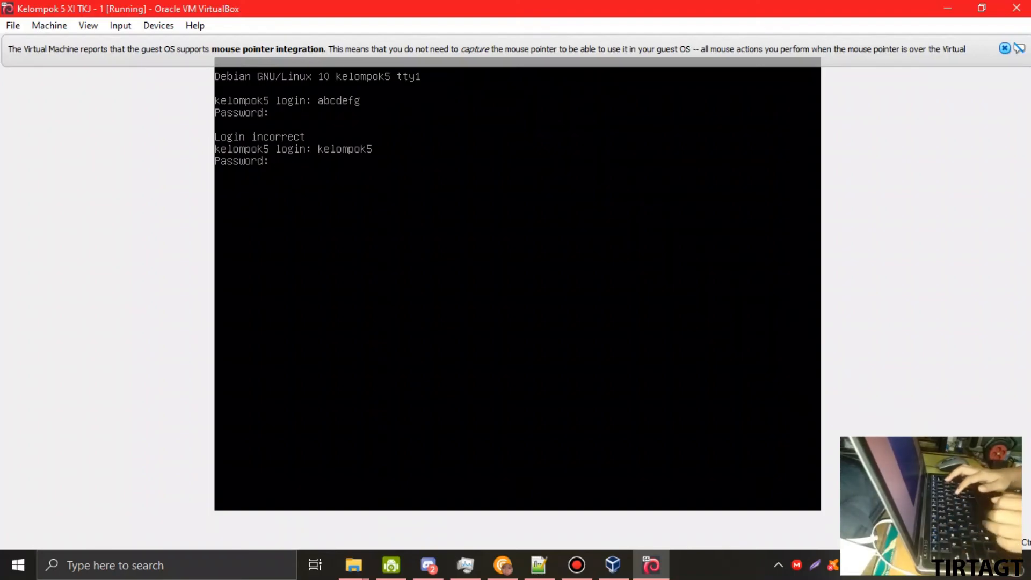
key("Return")
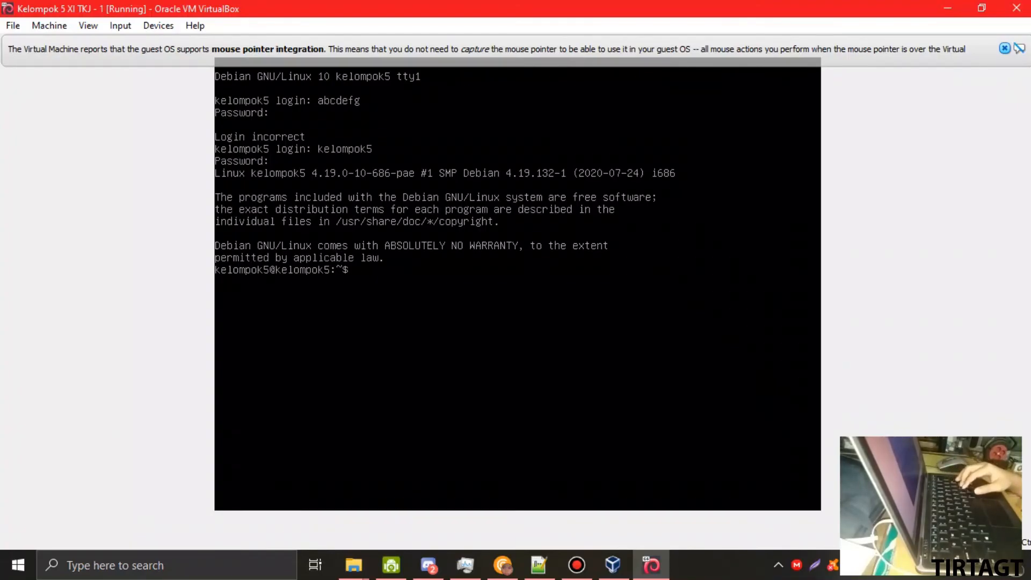
- List the home and root directories, change to /, and test whether sudo exists
type("ls")
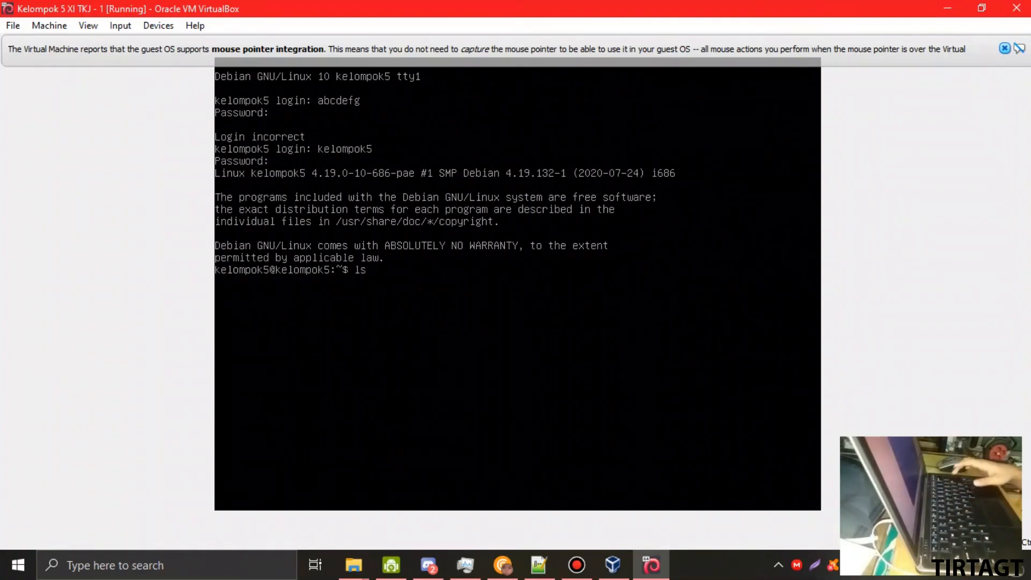
key("Return")
type("ls /")
key("Return")
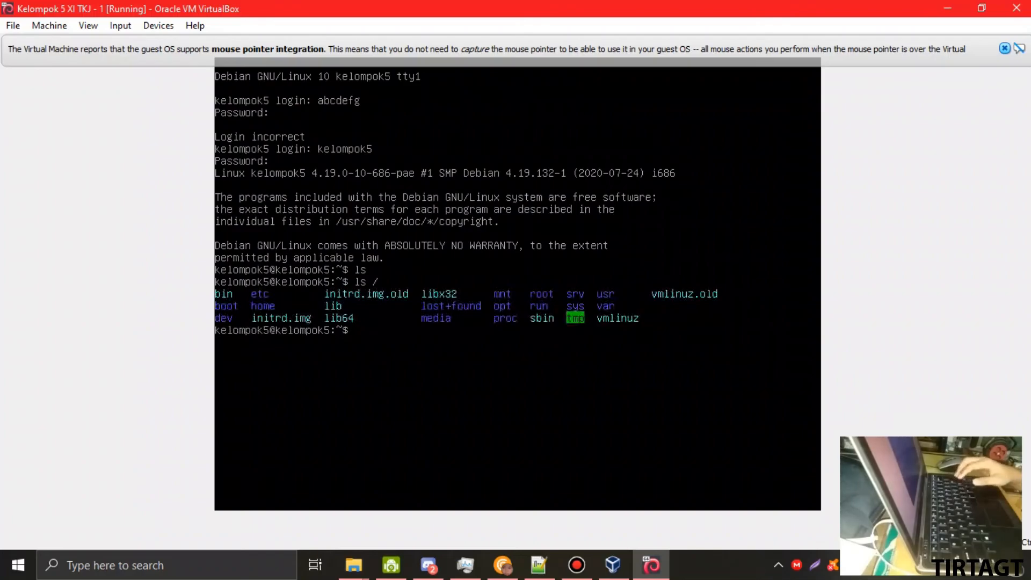
type("cd /")
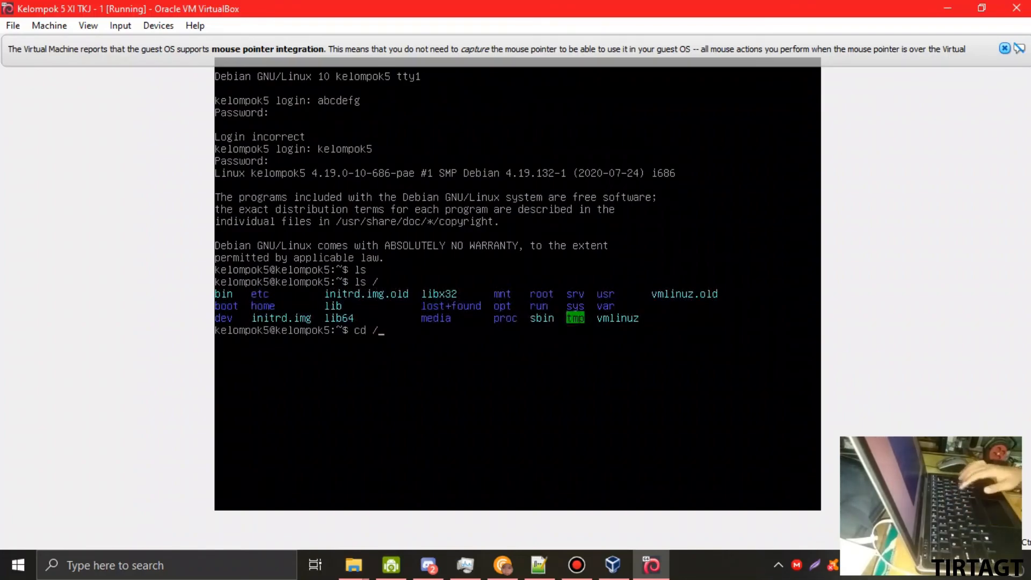
key("Return")
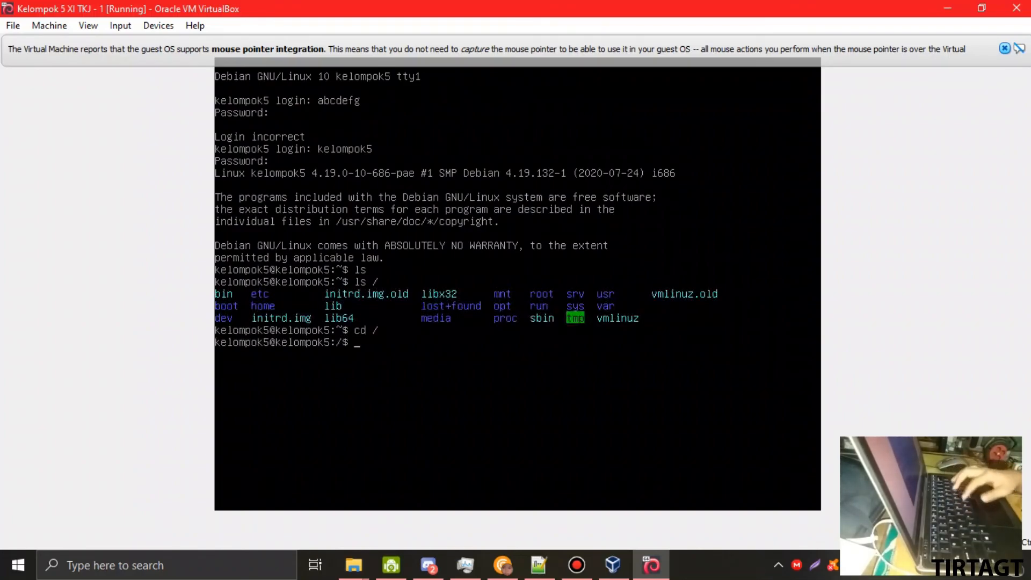
type("sudo")
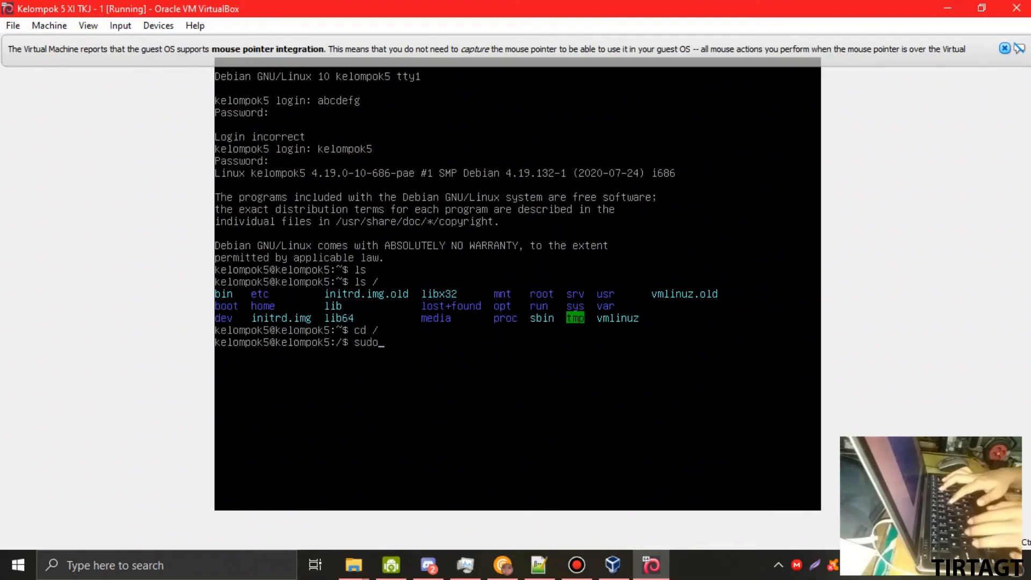
key("Return")
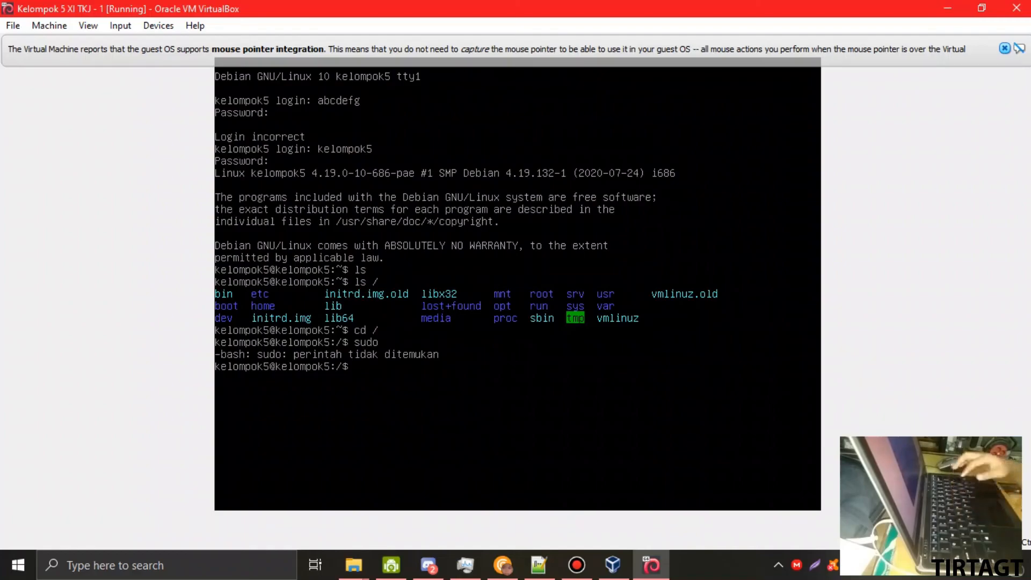
- Move into /home/kelompok5, listing each directory with ls -r
type("cd")
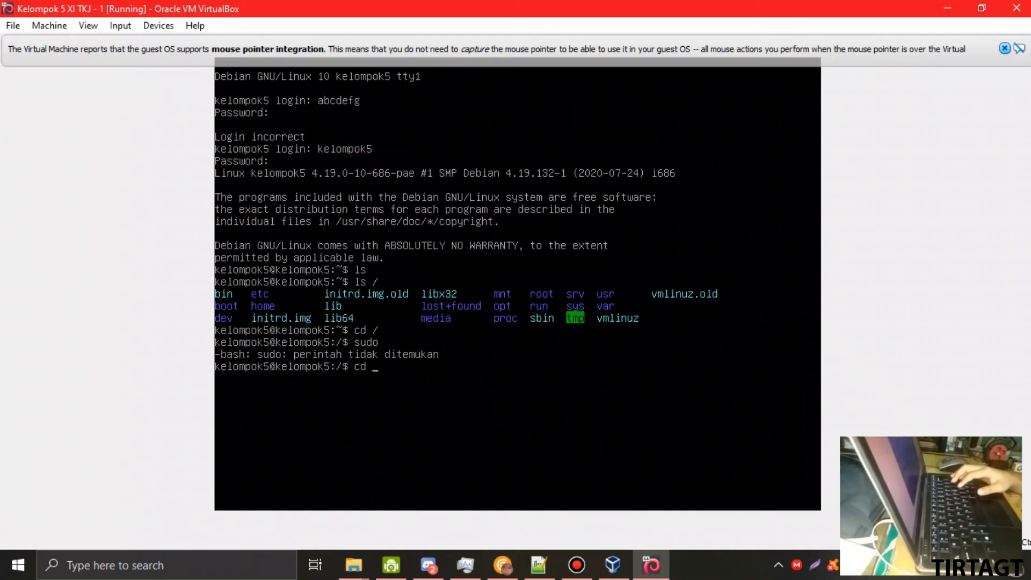
type("home")
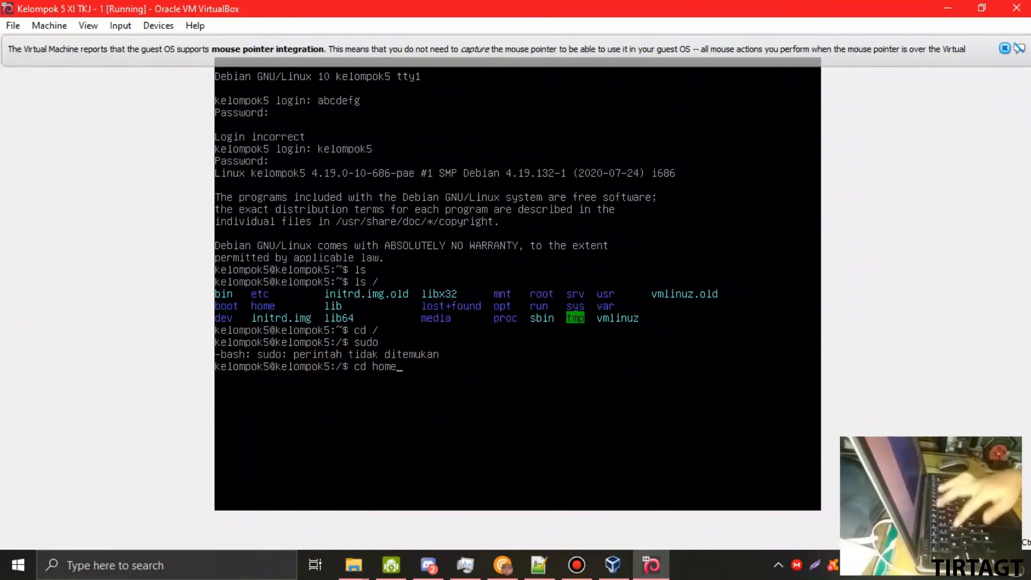
key("Return")
type("ls -r")
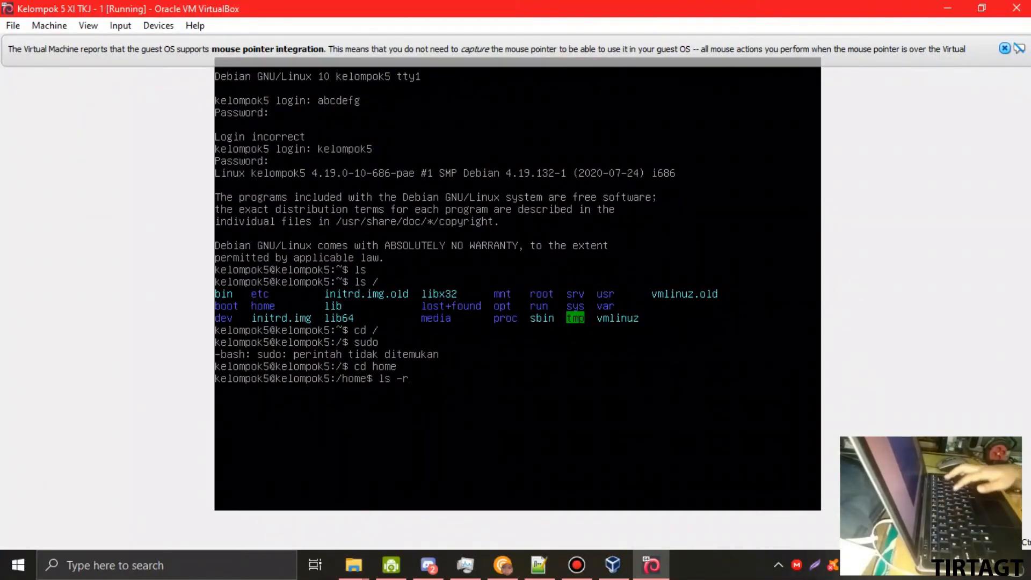
key("Return")
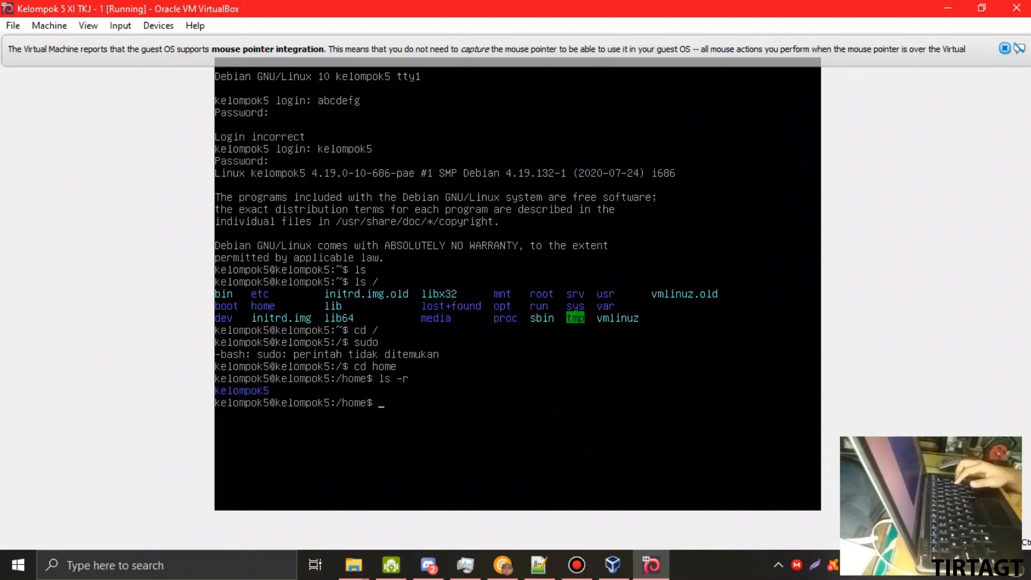
type("cd kelompok5")
key("Return")
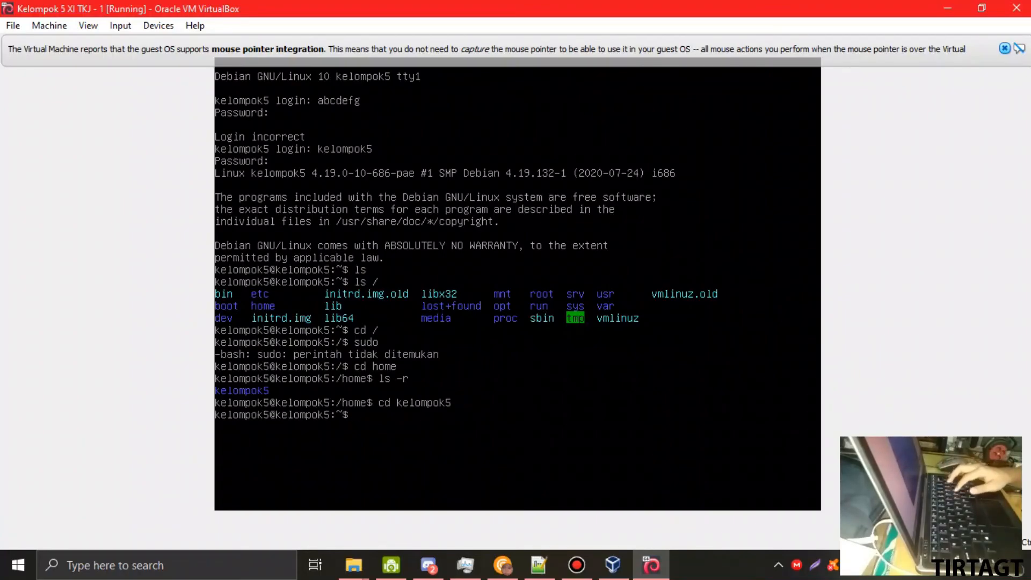
type("ls -r")
key("Return")
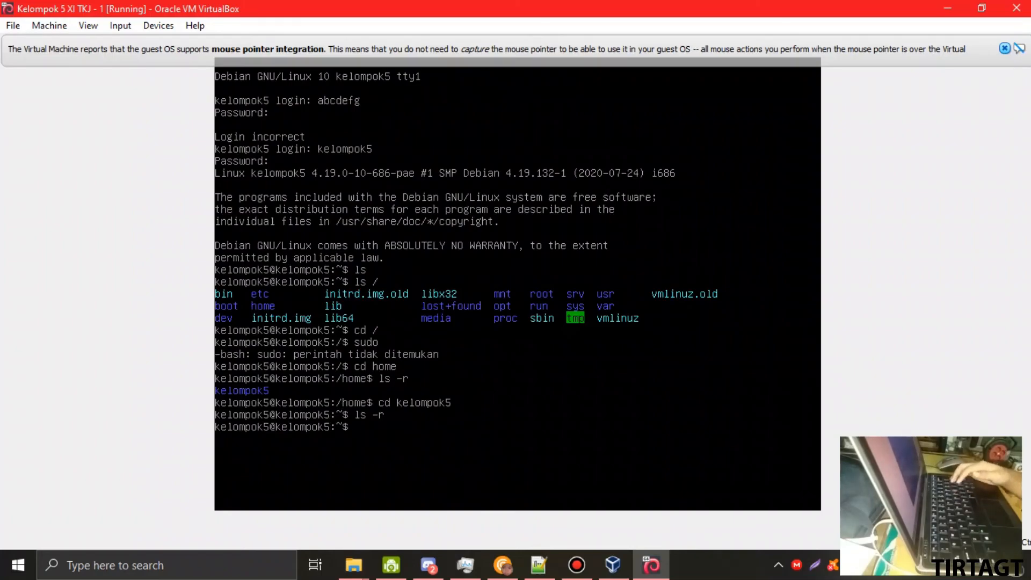
- Try 'sudo reboot' and 'reboot', both reported as command not found
type("su")
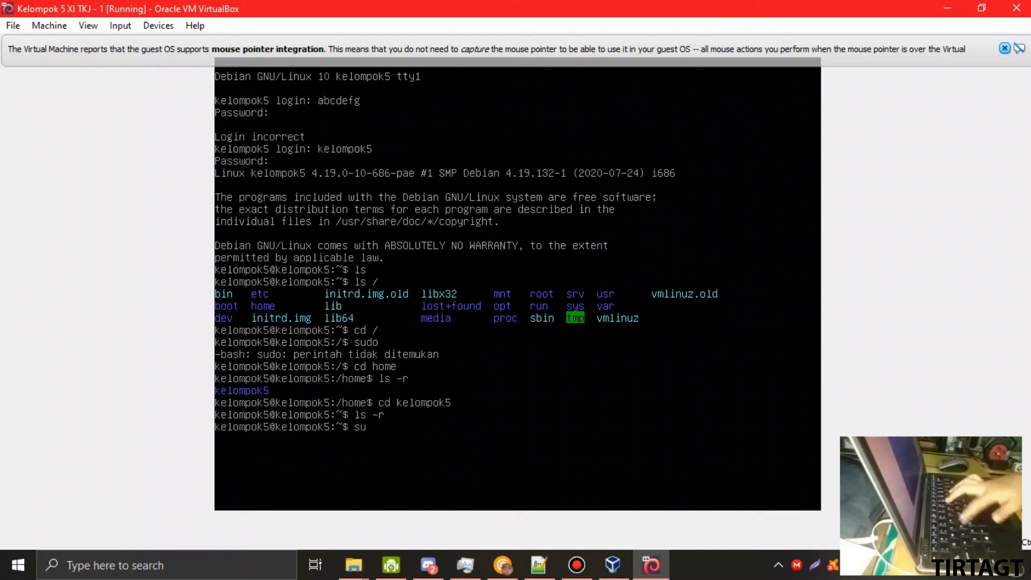
type("do reboot")
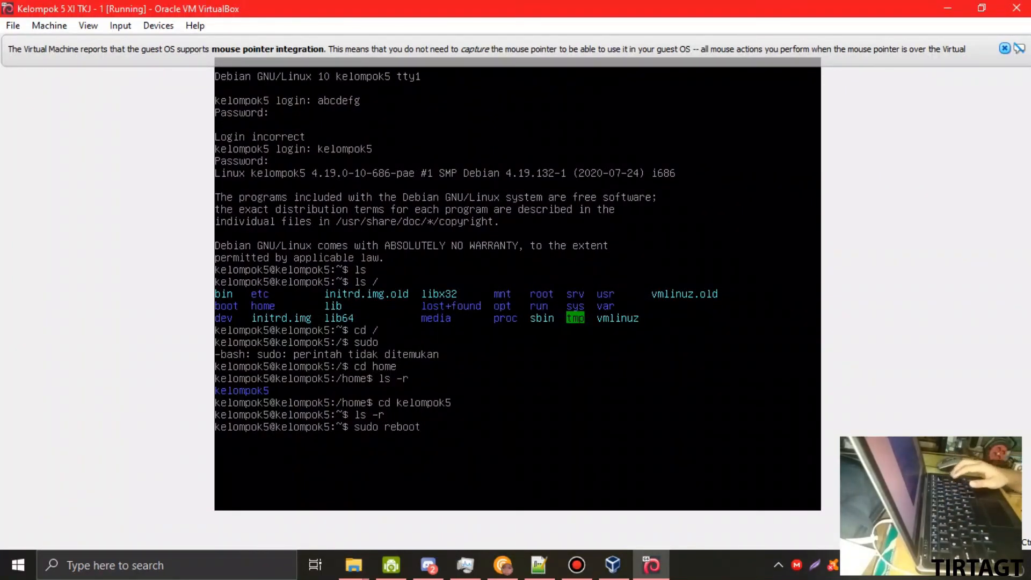
key("Return")
type("reboot")
key("Return")
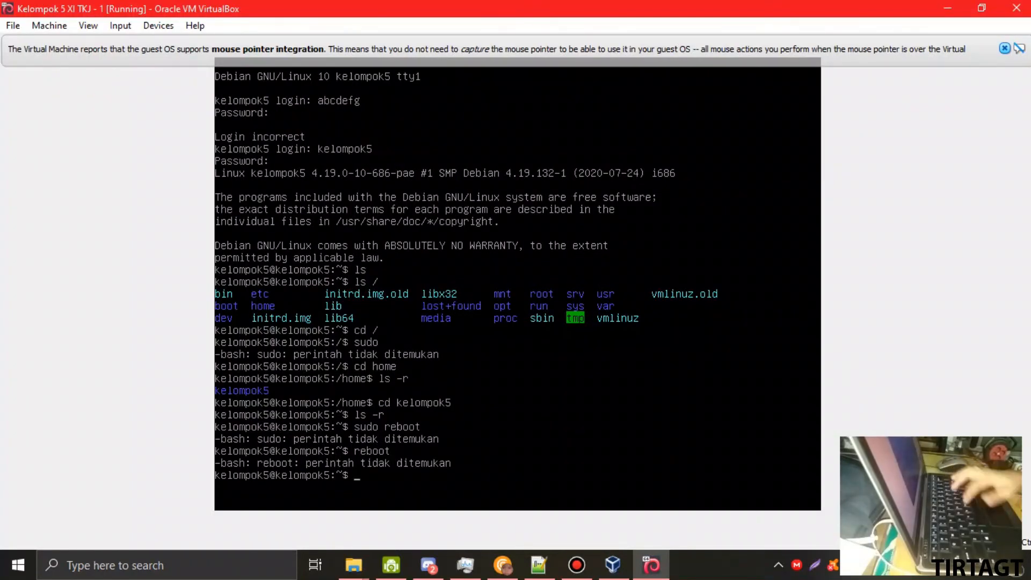
- Switch to the root user with su and the root password
type("su")
key("Return")
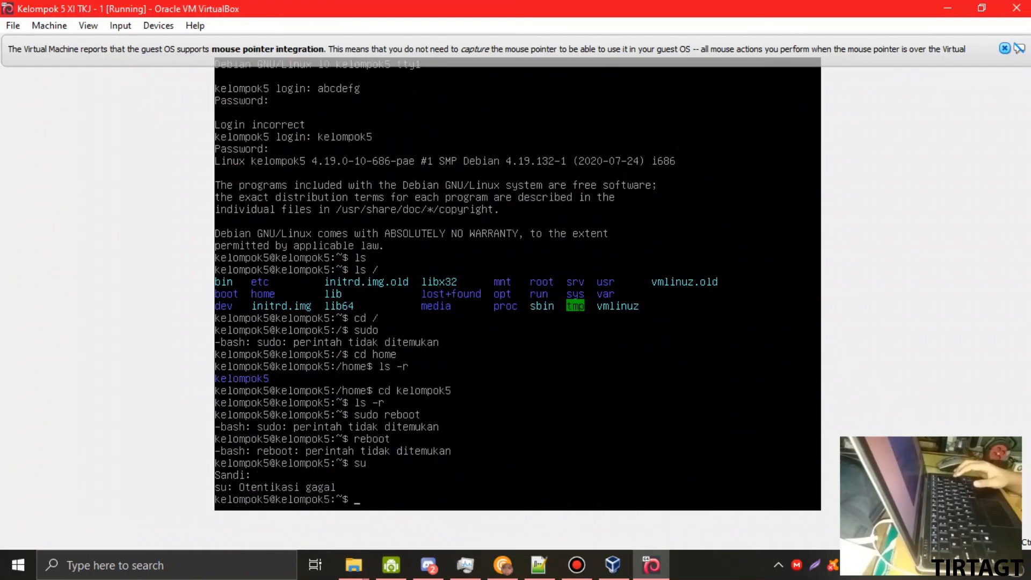
type("su")
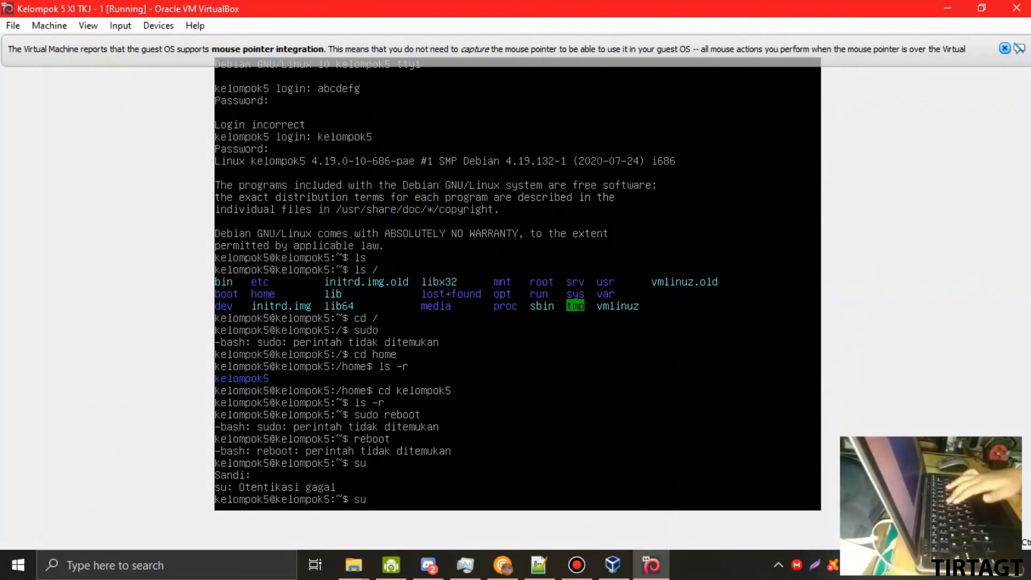
key("Return")
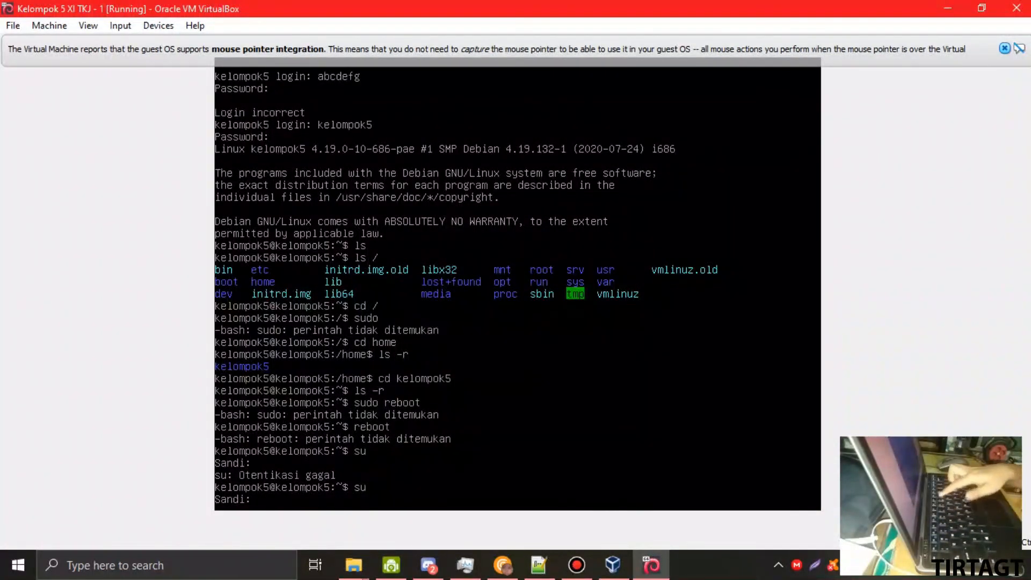
key("Return")
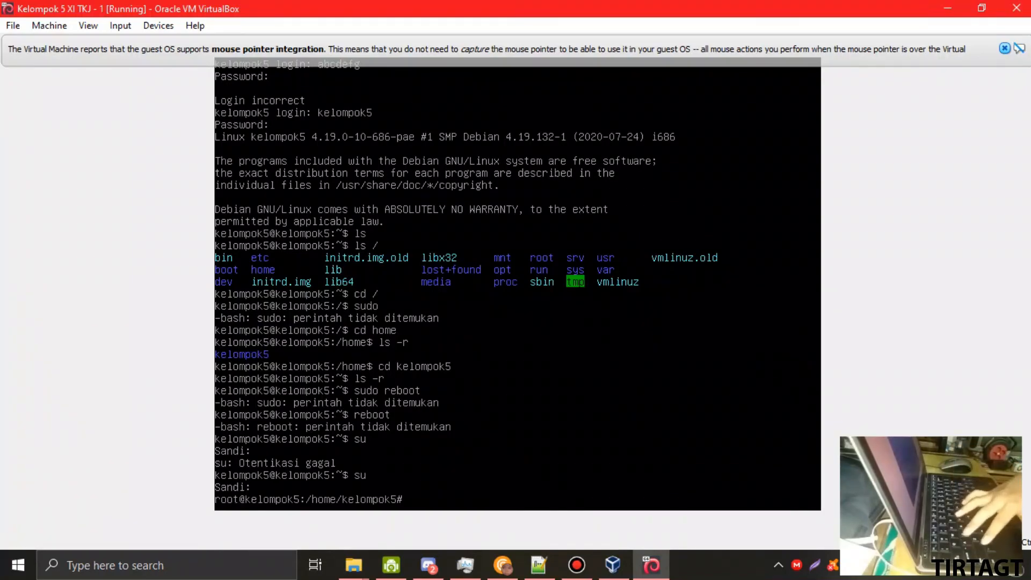
- Try running reboot as root, which still isn't found
type("su")
key("BackSpace")
key("BackSpace")
type("reboot")
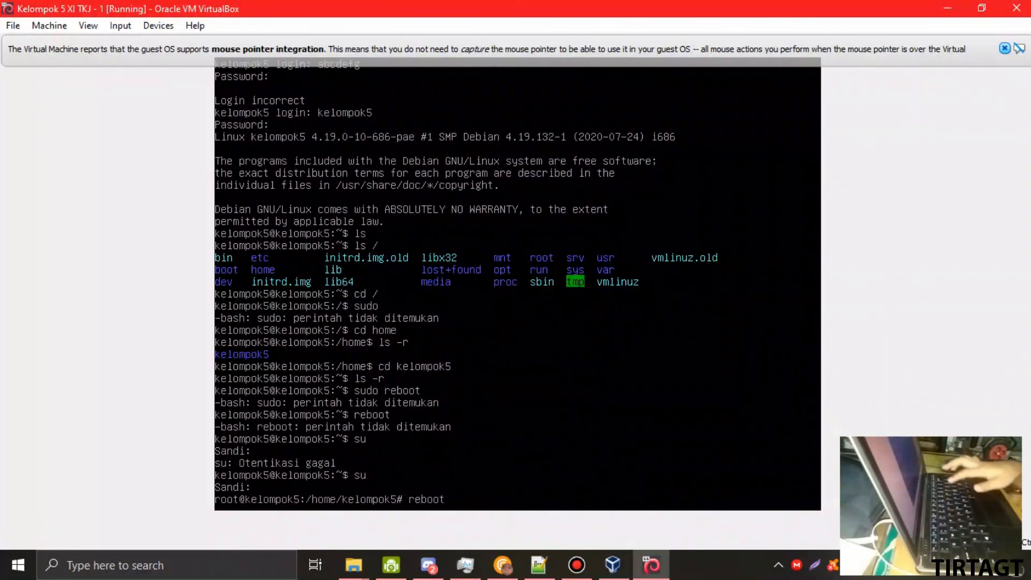
key("Return")
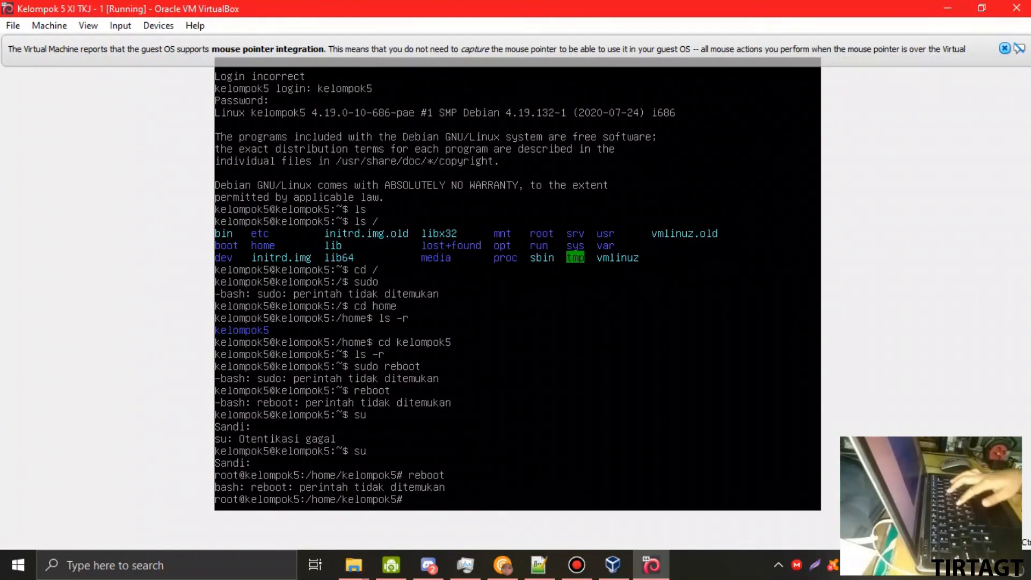
- Exit the root shell and log out back to the login prompt
type("exit")
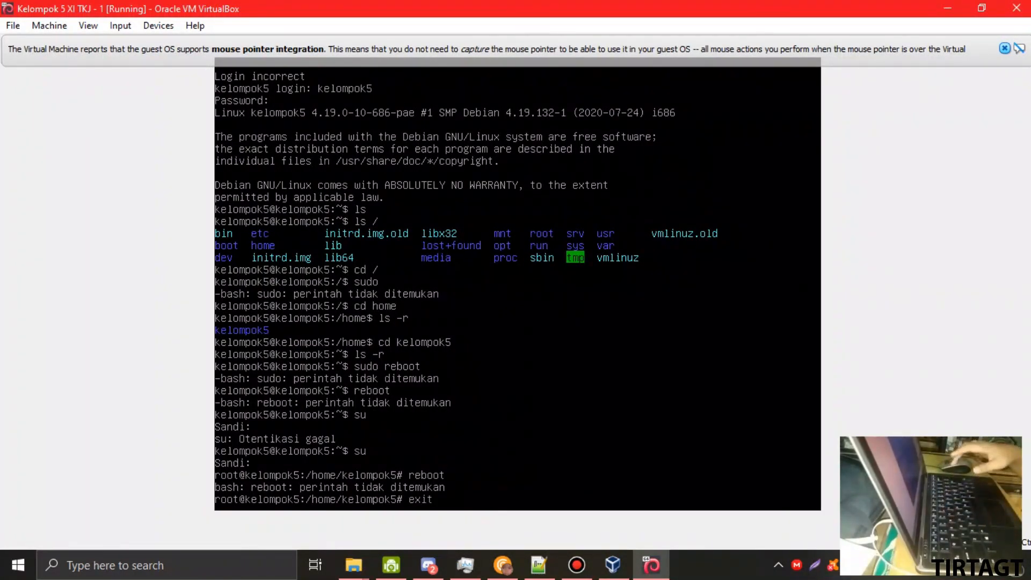
key("Return")
type("exit")
key("Return")
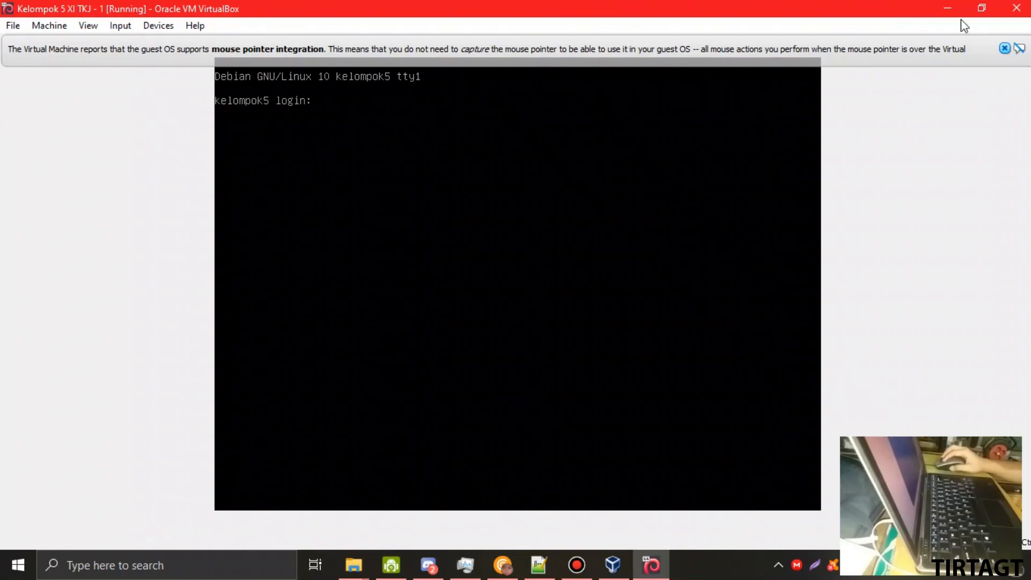
- Dismiss the mouse pointer integration notice and return the VM window to full screen
left_click(982, 9)
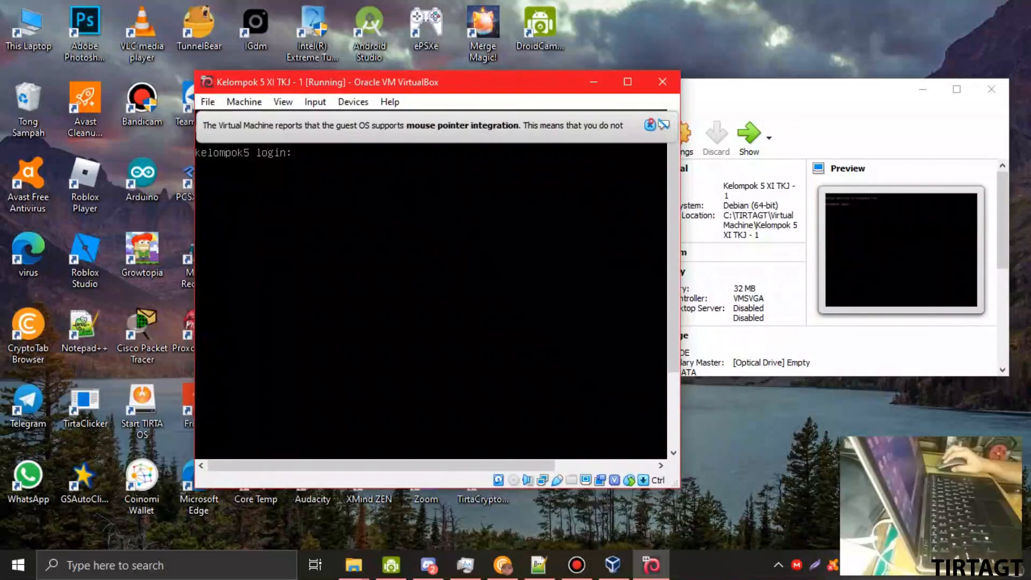
left_click(649, 124)
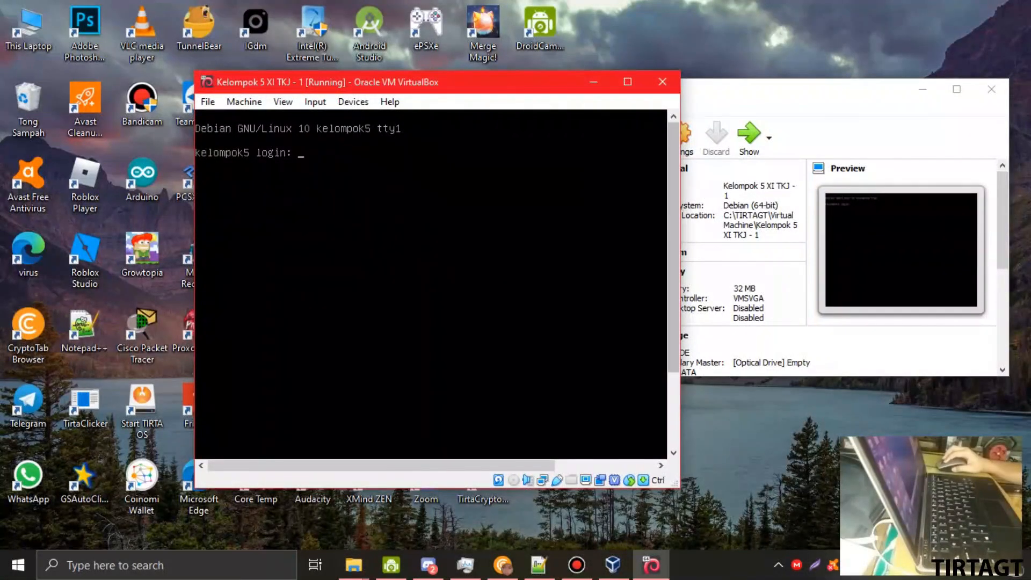
left_click_drag(537, 90, 554, 123)
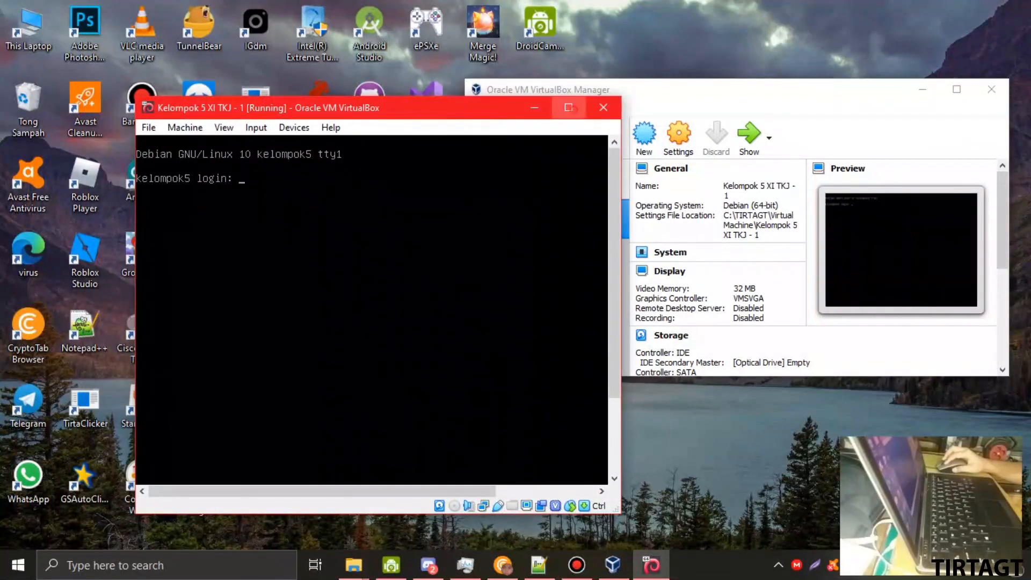
left_click(569, 107)
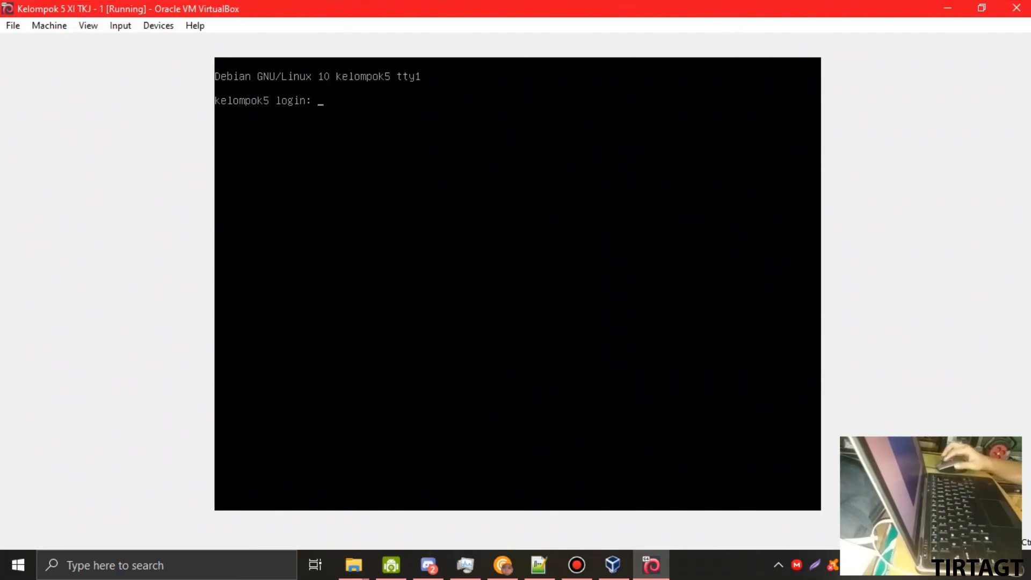